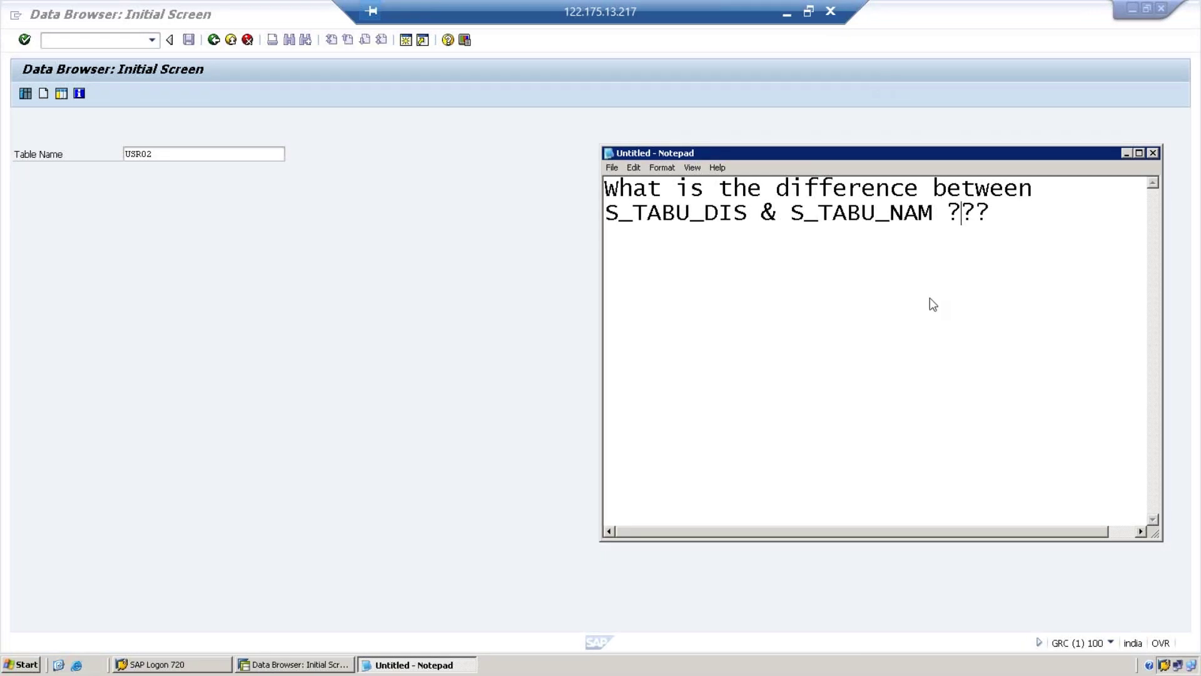
Highlight the S_TABU_DIS and S_TABU_NAM terms in the question in the notes
click(614, 213)
click(790, 214)
drag(933, 213, 789, 215)
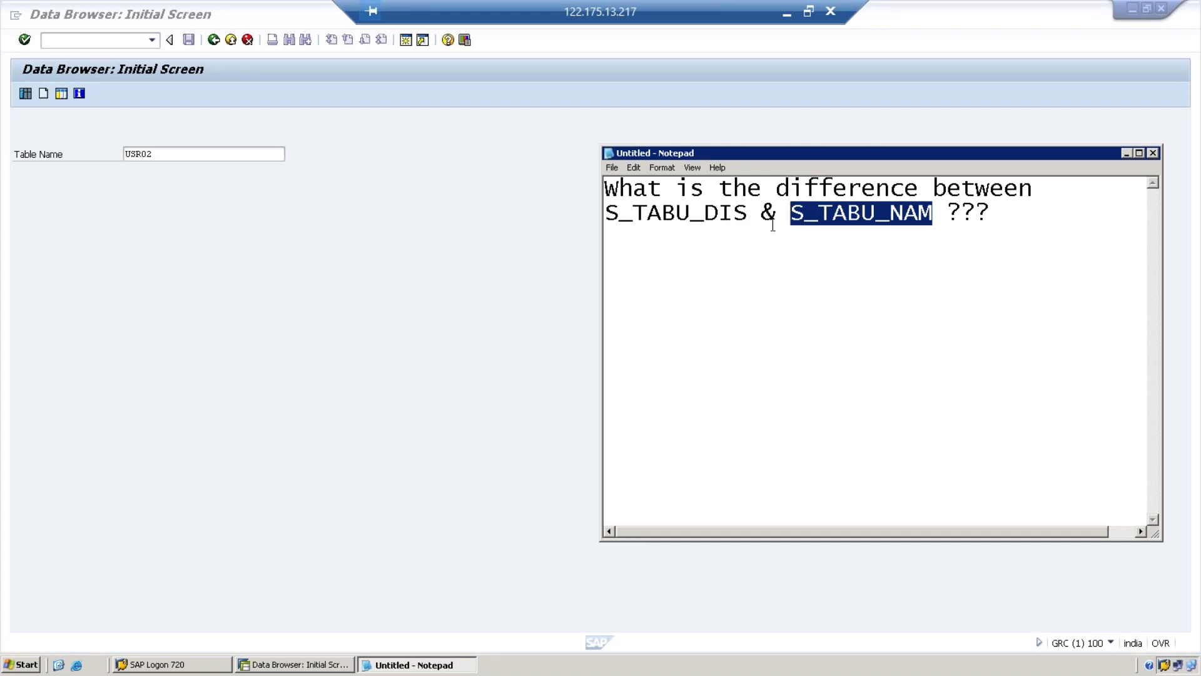
drag(749, 213, 602, 216)
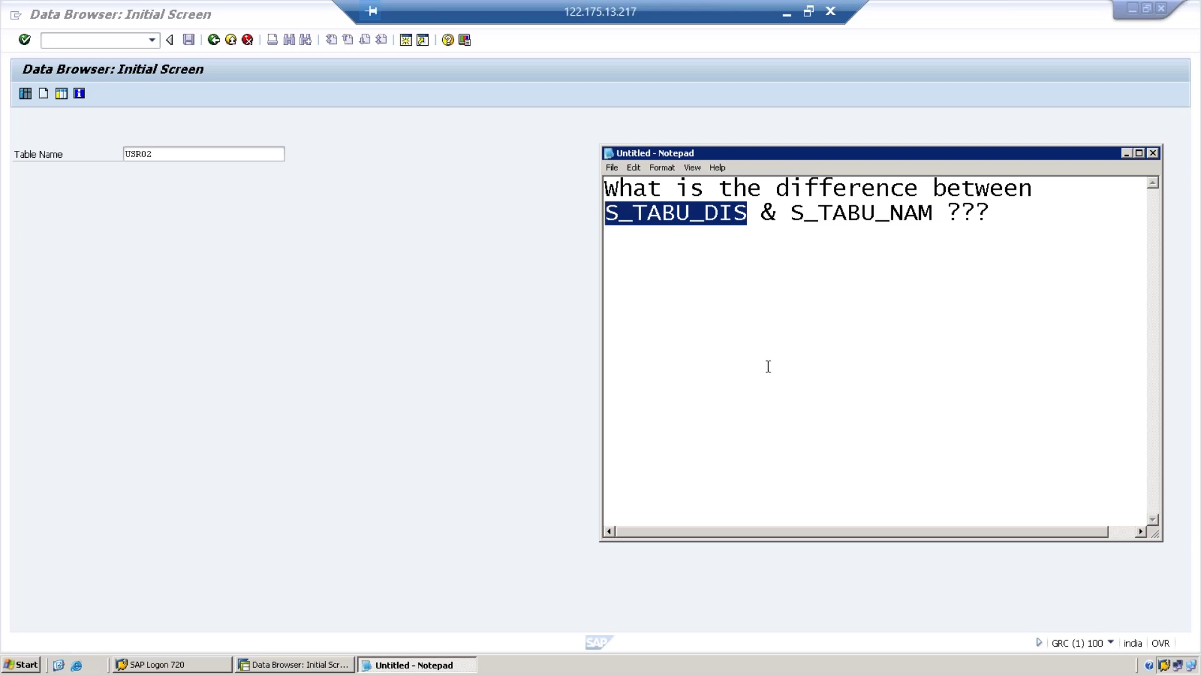
click(1000, 214)
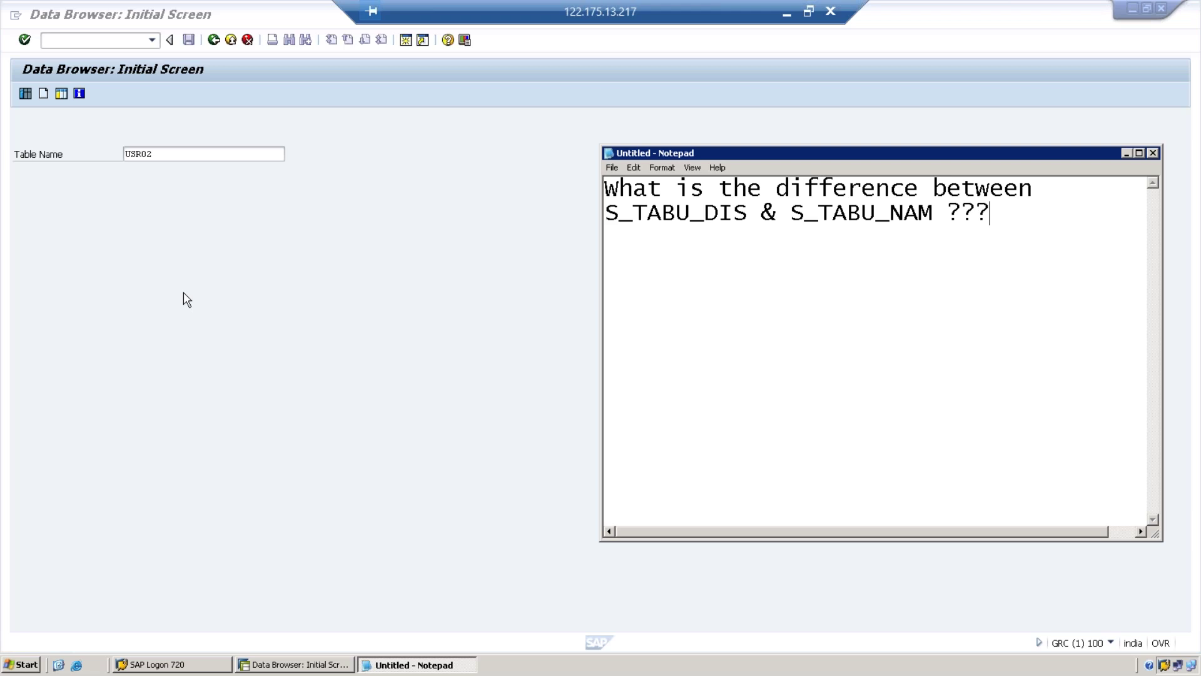
Add a 'Table Name: USR02' line below the question
click(161, 154)
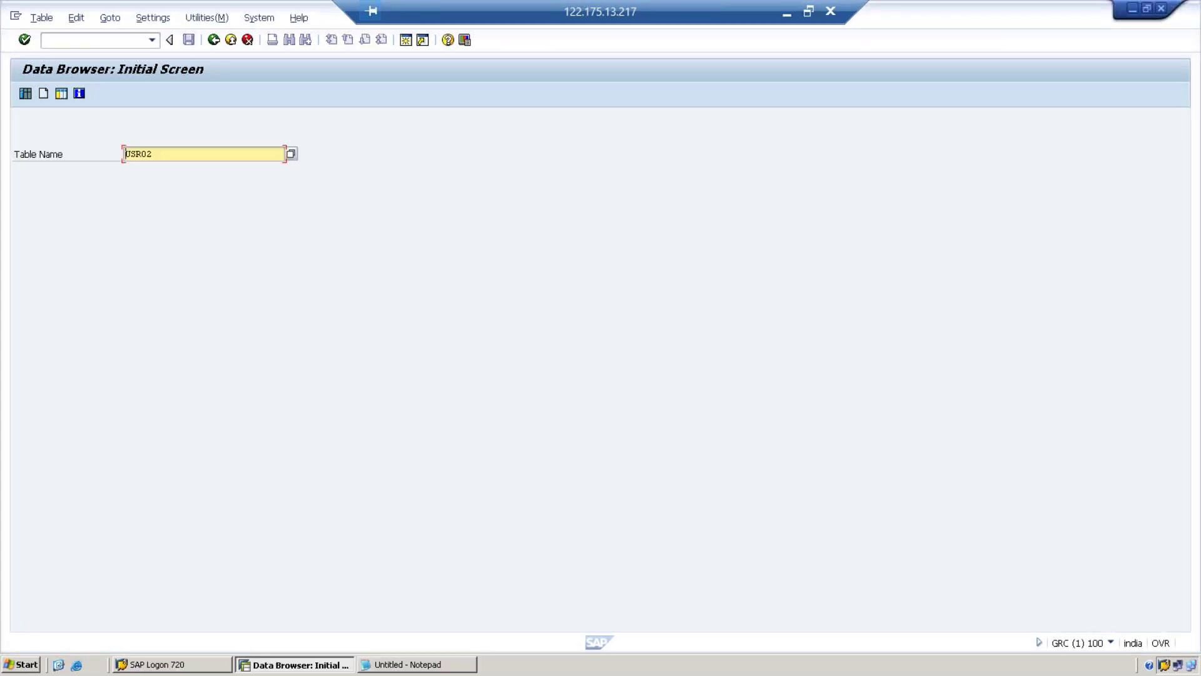
key(alt+Tab)
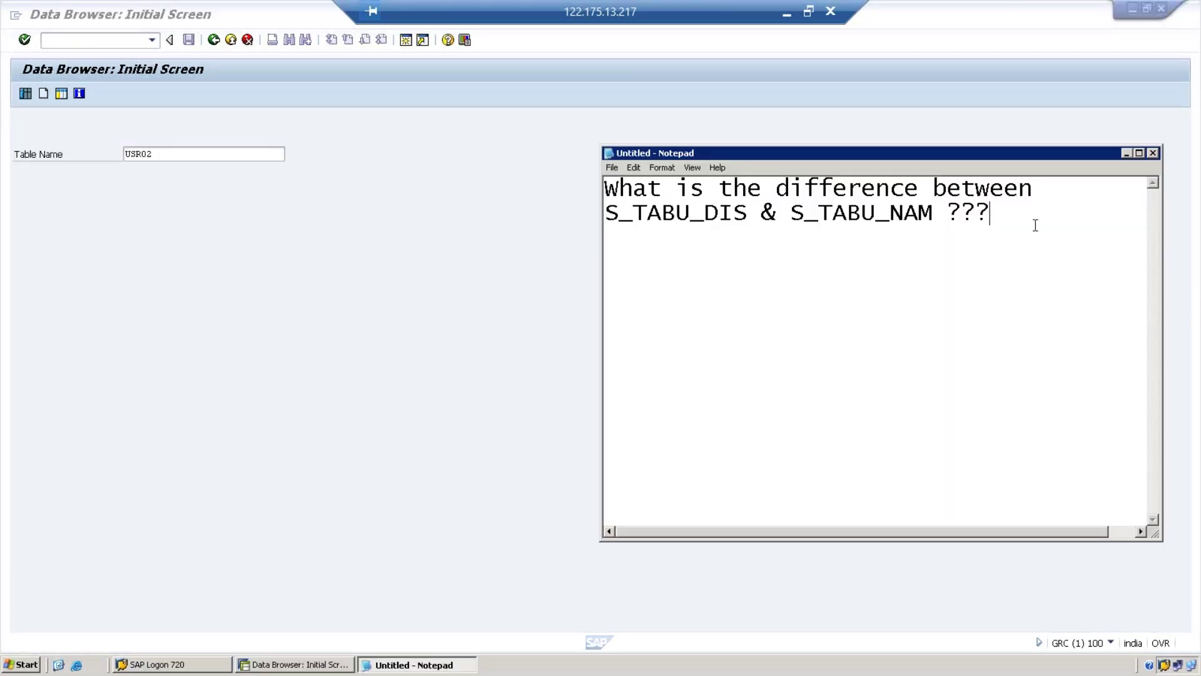
key(Return)
key(Return)
text(Table Name:)
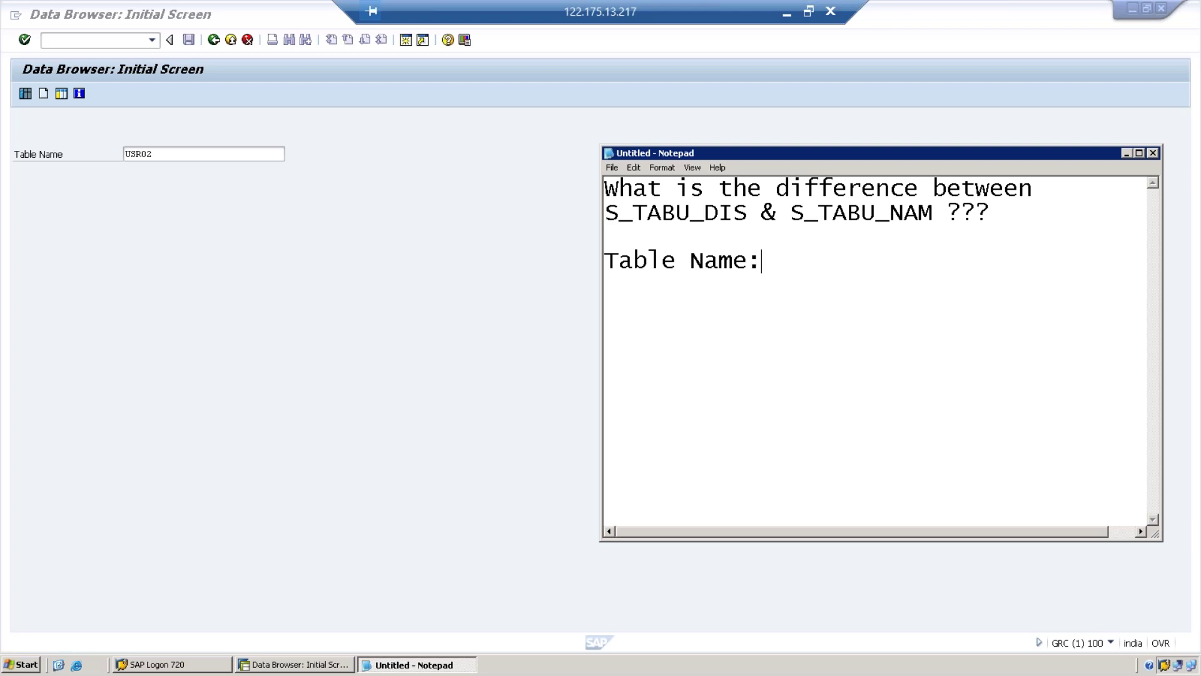
text(USR02)
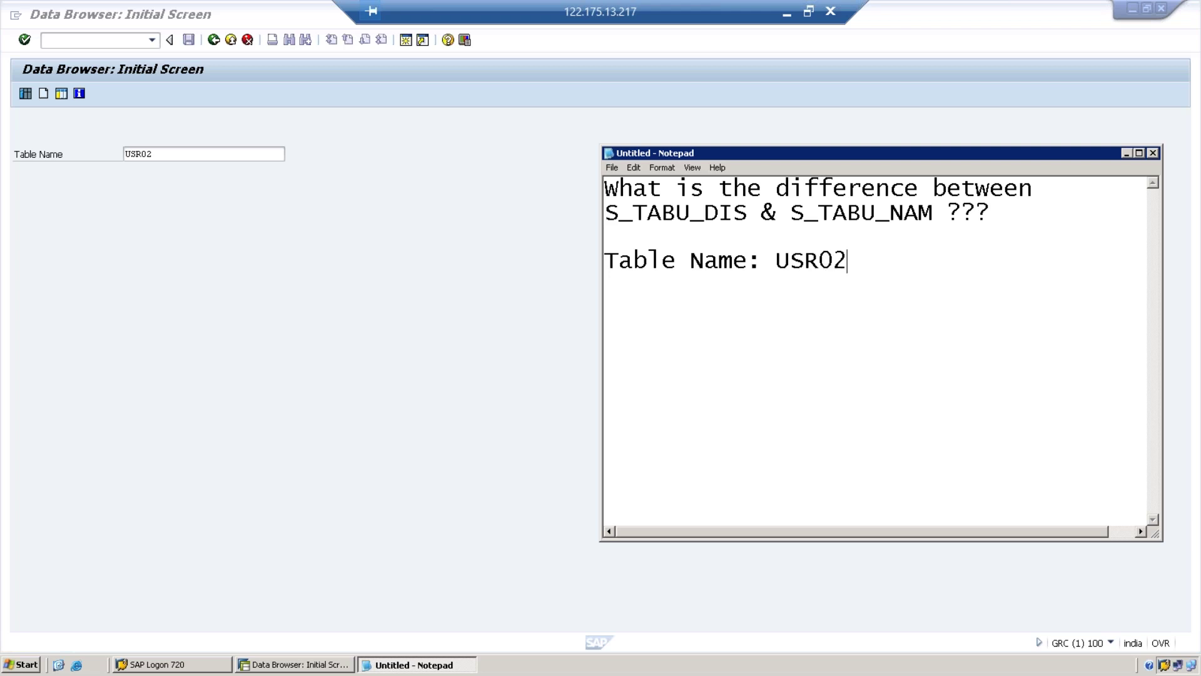
key(Return)
Query table TDDAT for USR02 and confirm its authorization group is SC
click(222, 157)
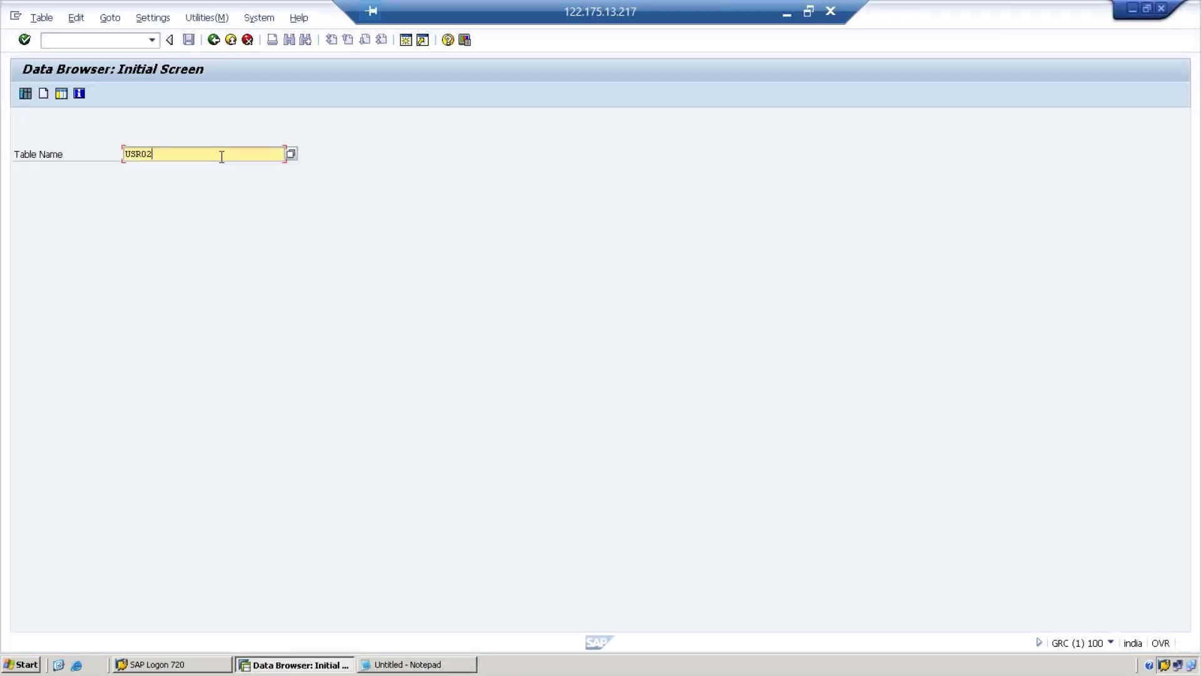
key(BackSpace)
key(BackSpace)
key(BackSpace)
key(BackSpace)
key(BackSpace)
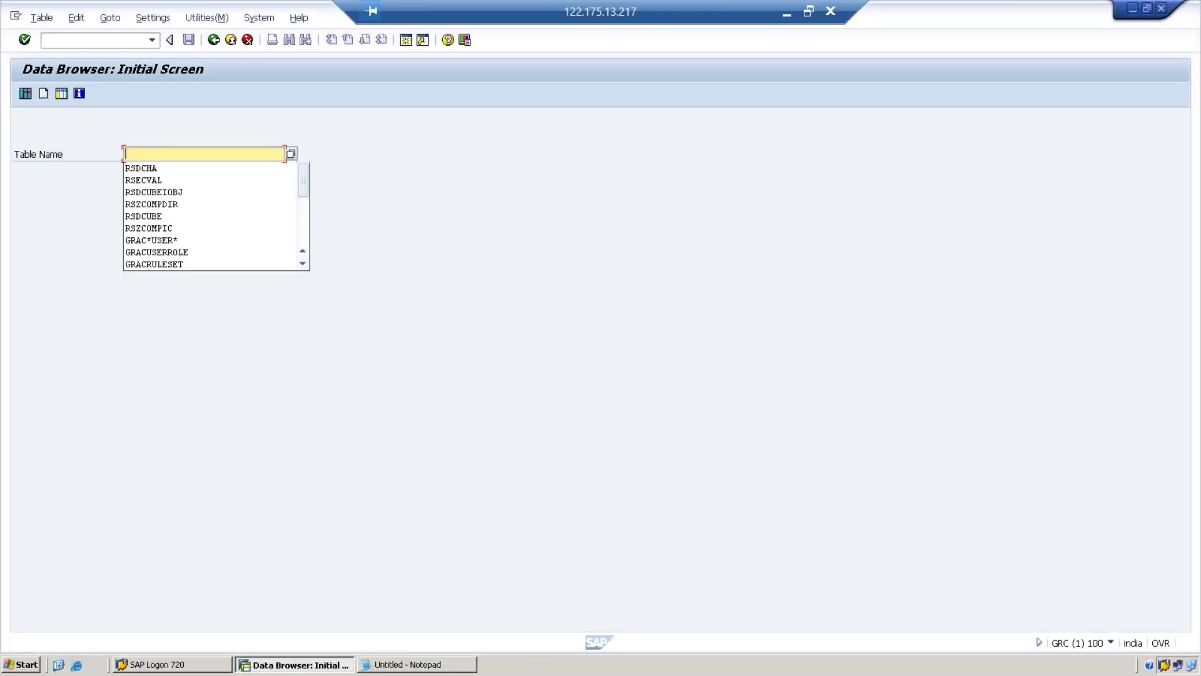
text(TD)
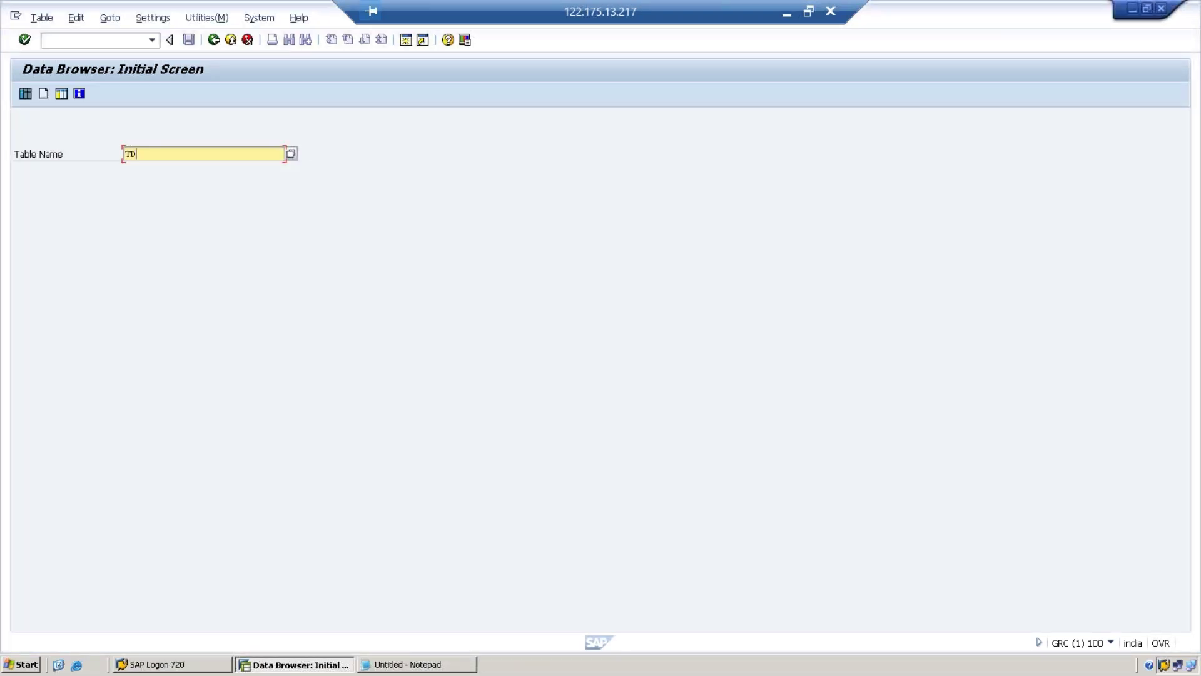
text(DAT)
key(Return)
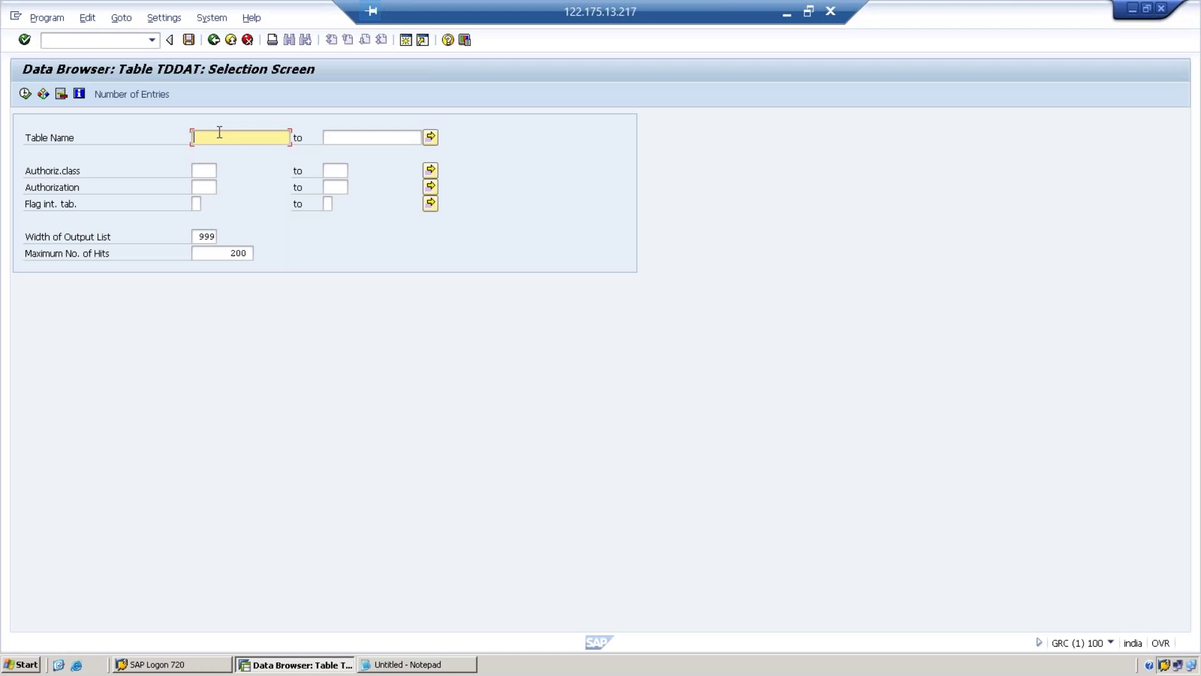
text(USR02)
click(25, 93)
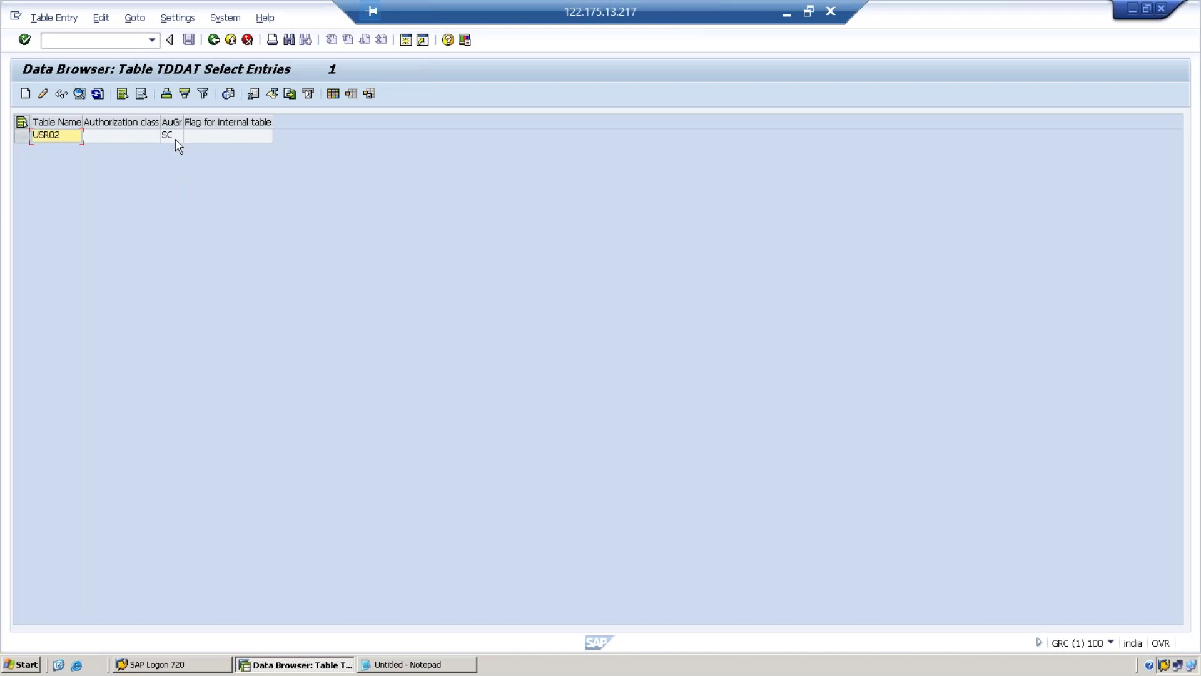
click(175, 135)
Record 'Table Auth Group: SC' in the notes
click(421, 663)
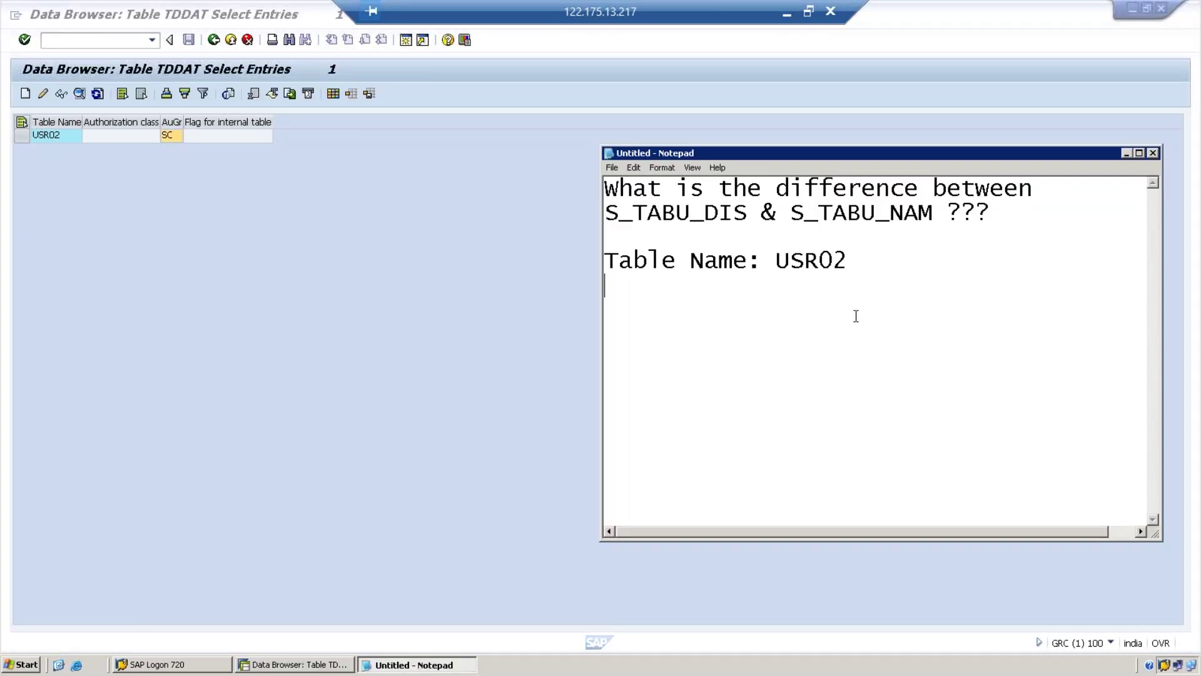
text(Auth)
key(BackSpace)
key(BackSpace)
key(BackSpace)
key(BackSpace)
text(Table )
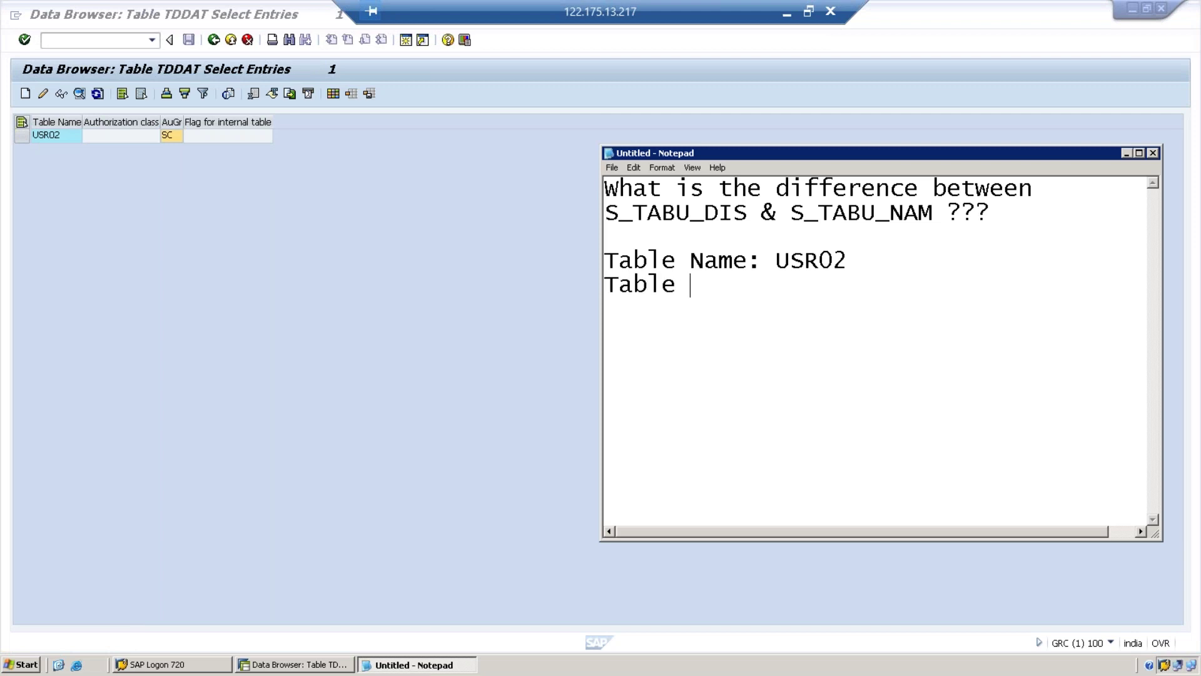
text(Auth Group:)
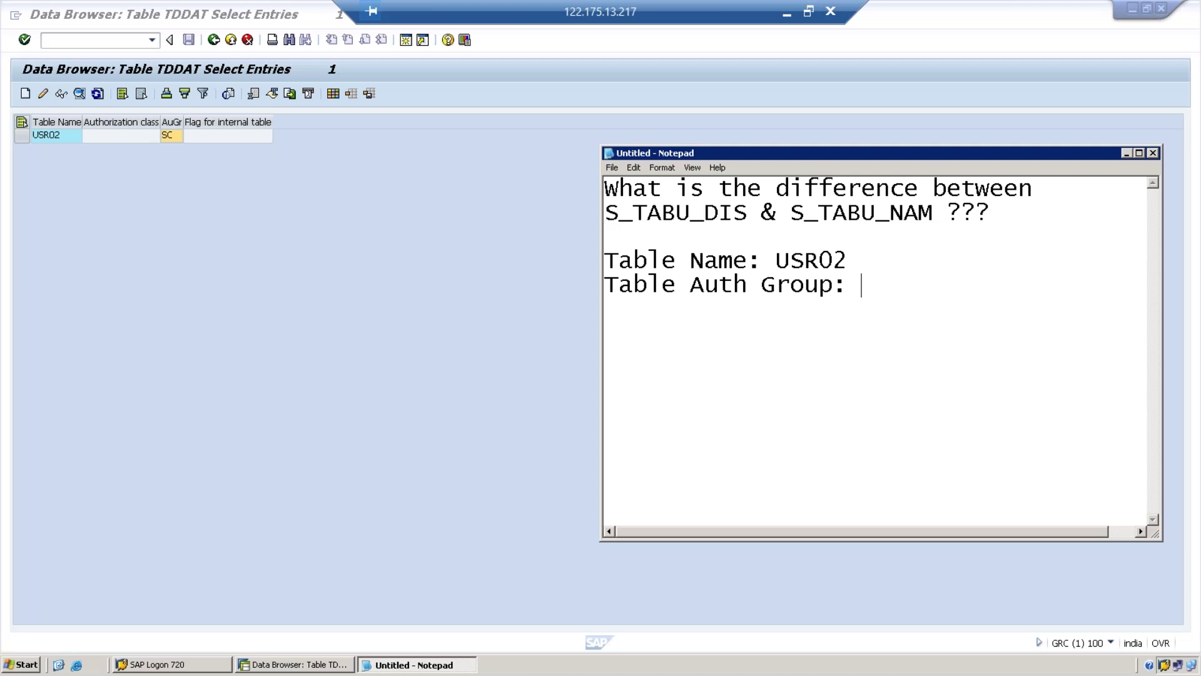
text( SC)
Add an S_TABU_DIS section with empty ACTVT: and AUth Group: labels
key(Return)
key(Return)
text(S)TABU)
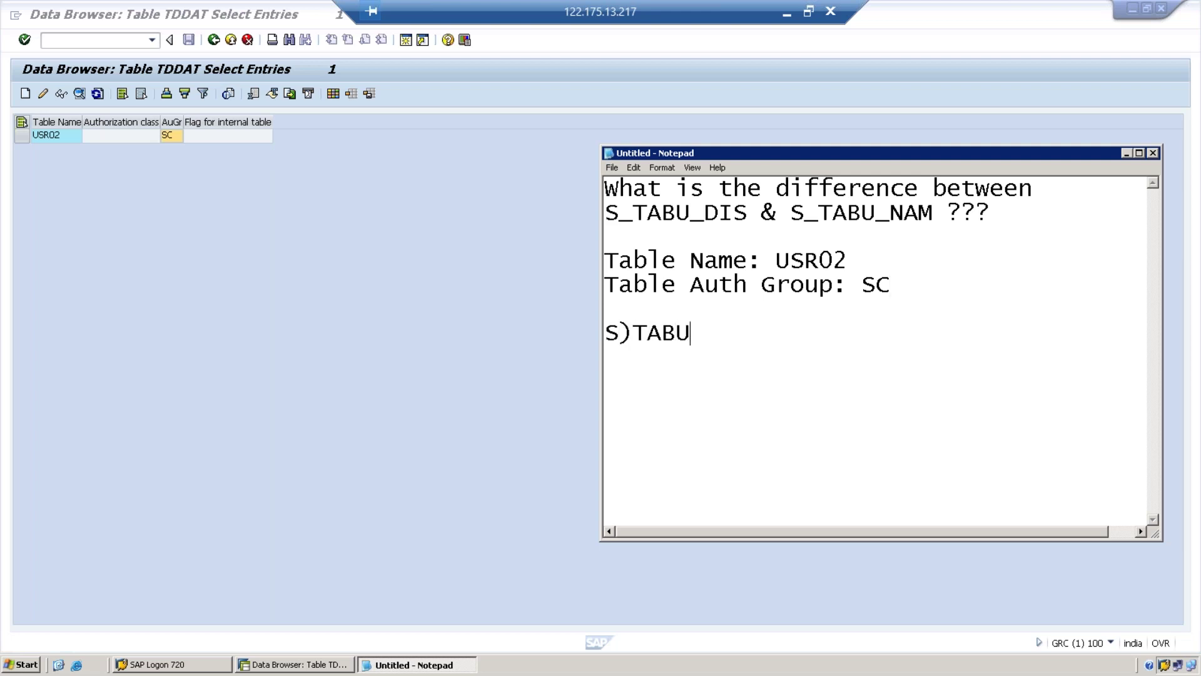
text(_DIS)
key(BackSpace)
key(BackSpace)
key(BackSpace)
key(BackSpace)
key(BackSpace)
key(BackSpace)
key(BackSpace)
key(BackSpace)
key(BackSpace)
text(_TABU_DIS)
key(Return)
text(ACTV)
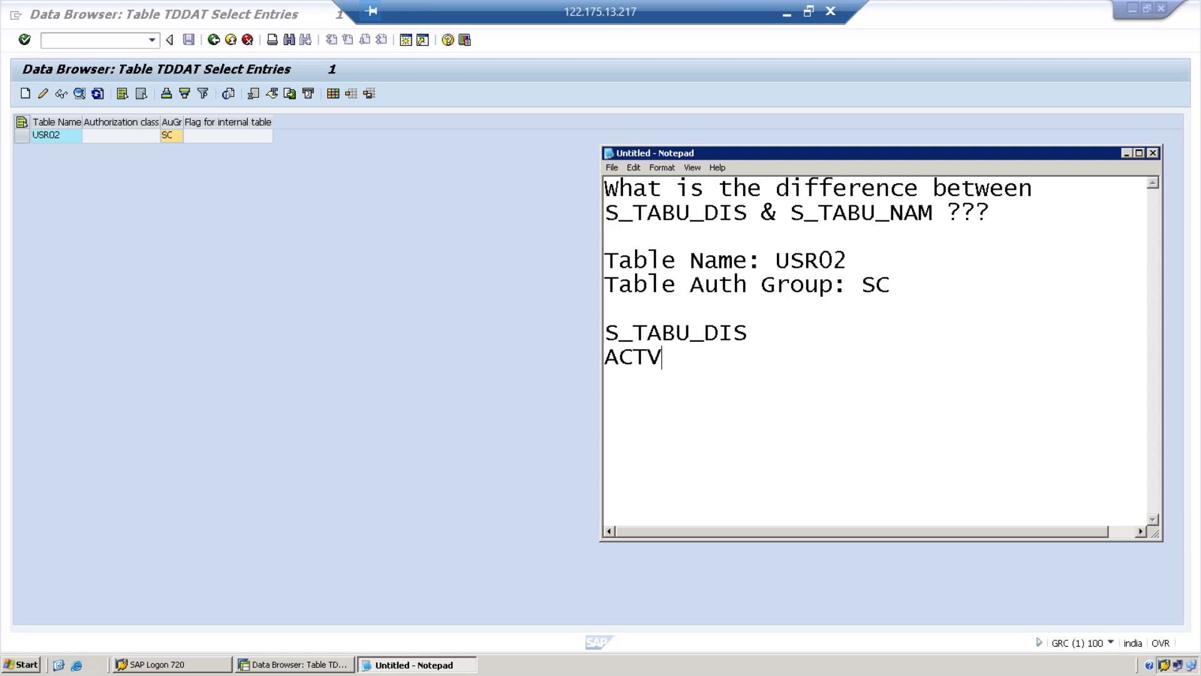
text(T:)
key(Return)
text(AUth Group)
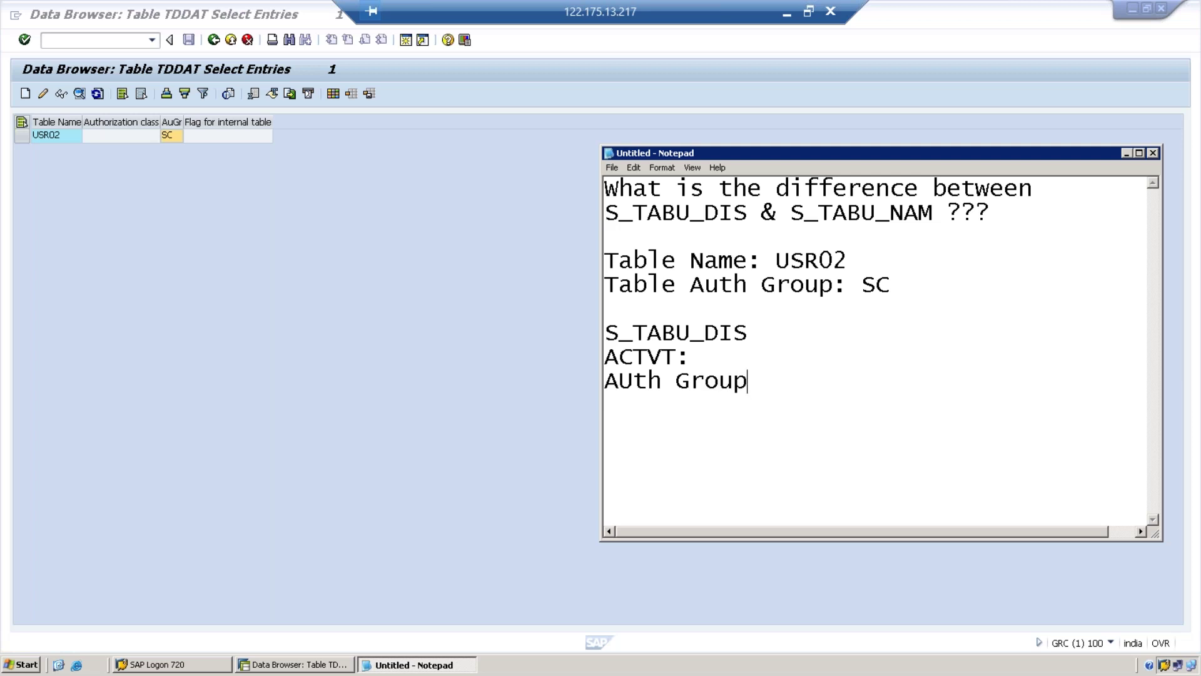
text(:)
Add an S_TABU_NAM section with empty ACTVT: and Table Name: labels
key(Return)
key(Return)
text(S_TABU)
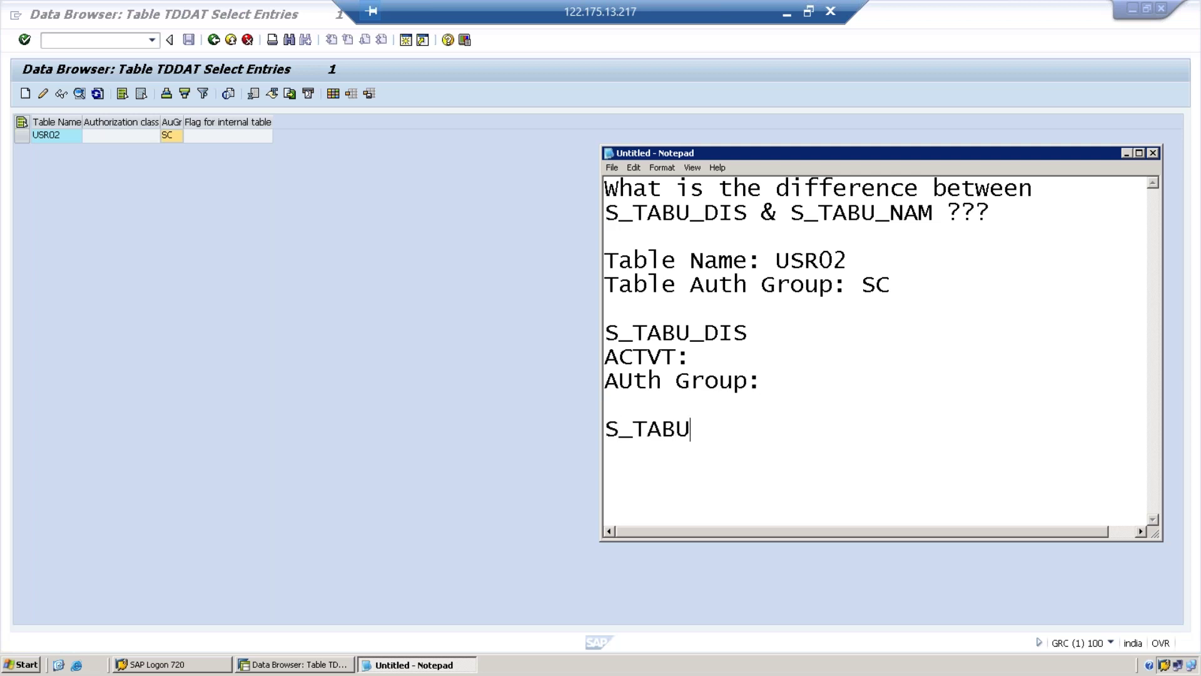
text(_NAM)
key(Return)
text(ACTVT)
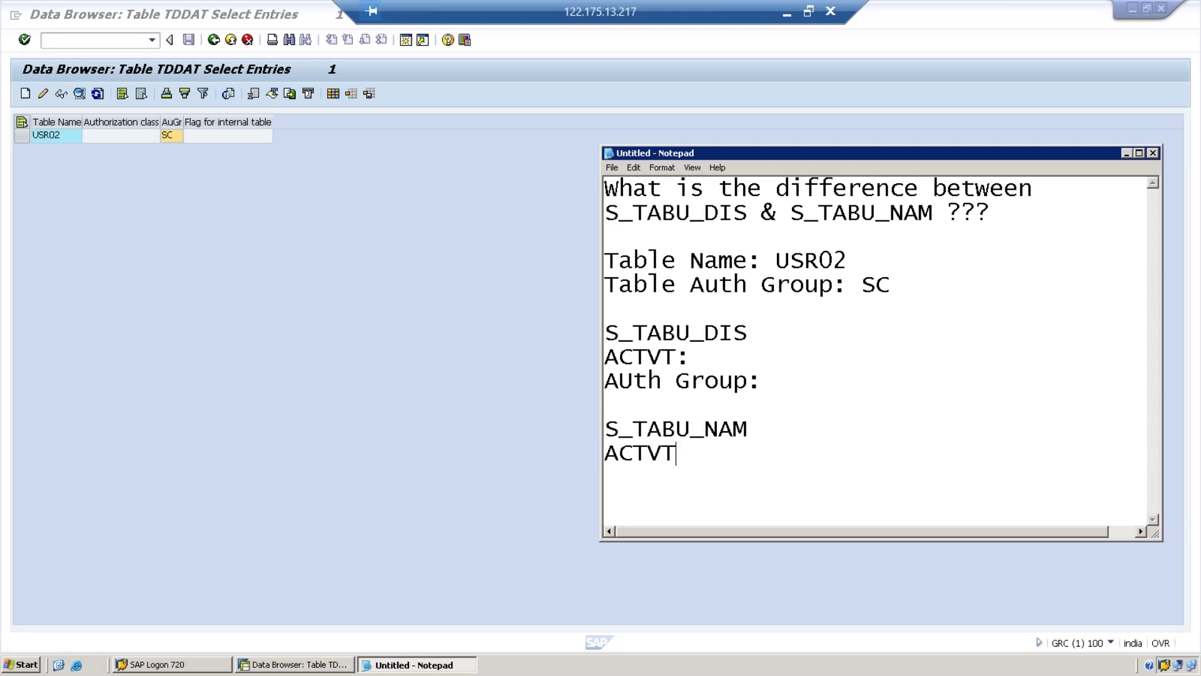
text(:)
key(Return)
text(Tabe)
key(BackSpace)
text(le N)
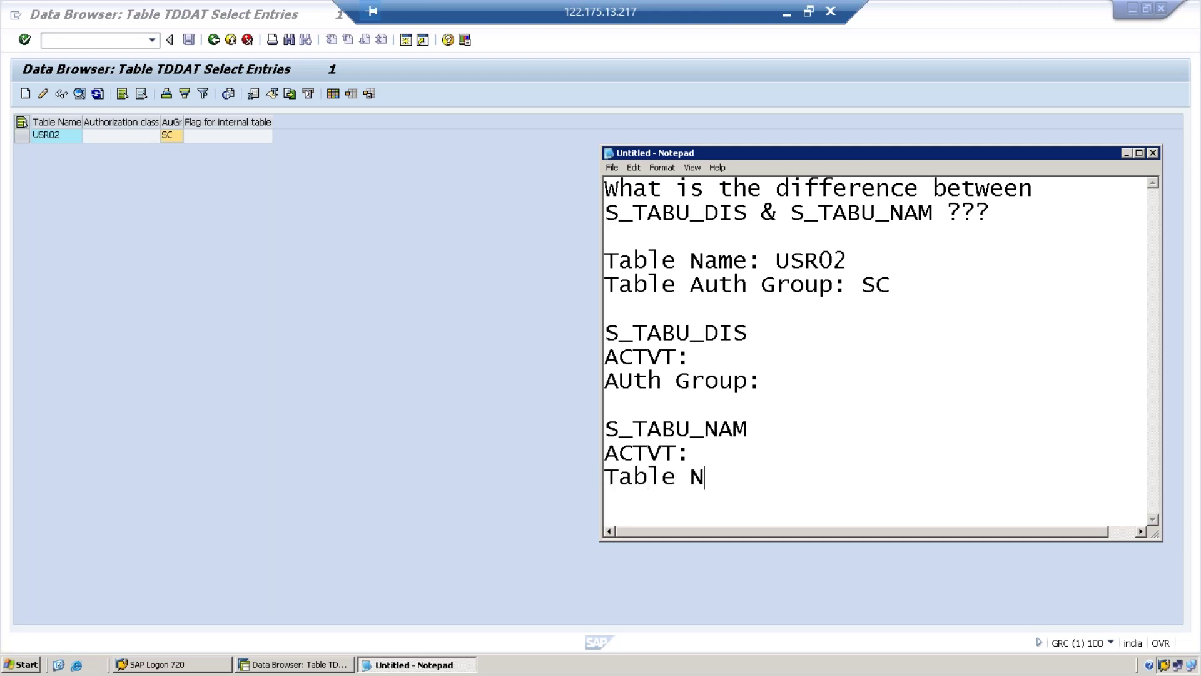
text(ame:)
drag(776, 260, 906, 260)
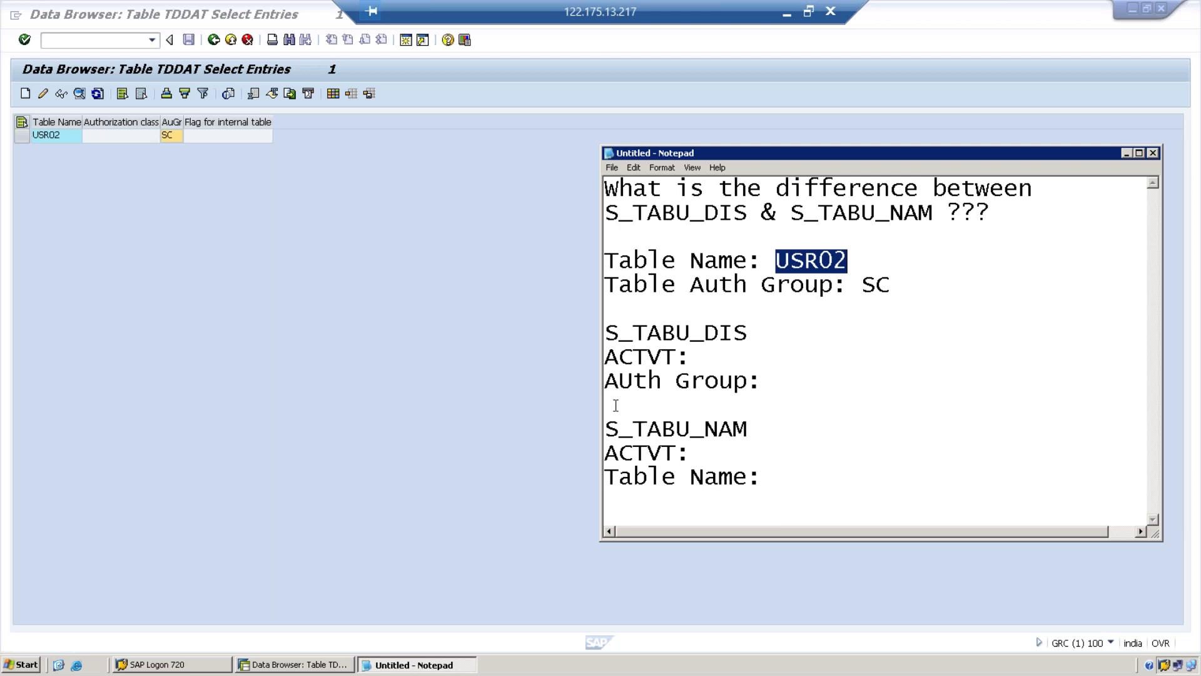
Fill in ACTVT 03 and AUth Group SC under S_TABU_DIS
click(773, 380)
click(711, 362)
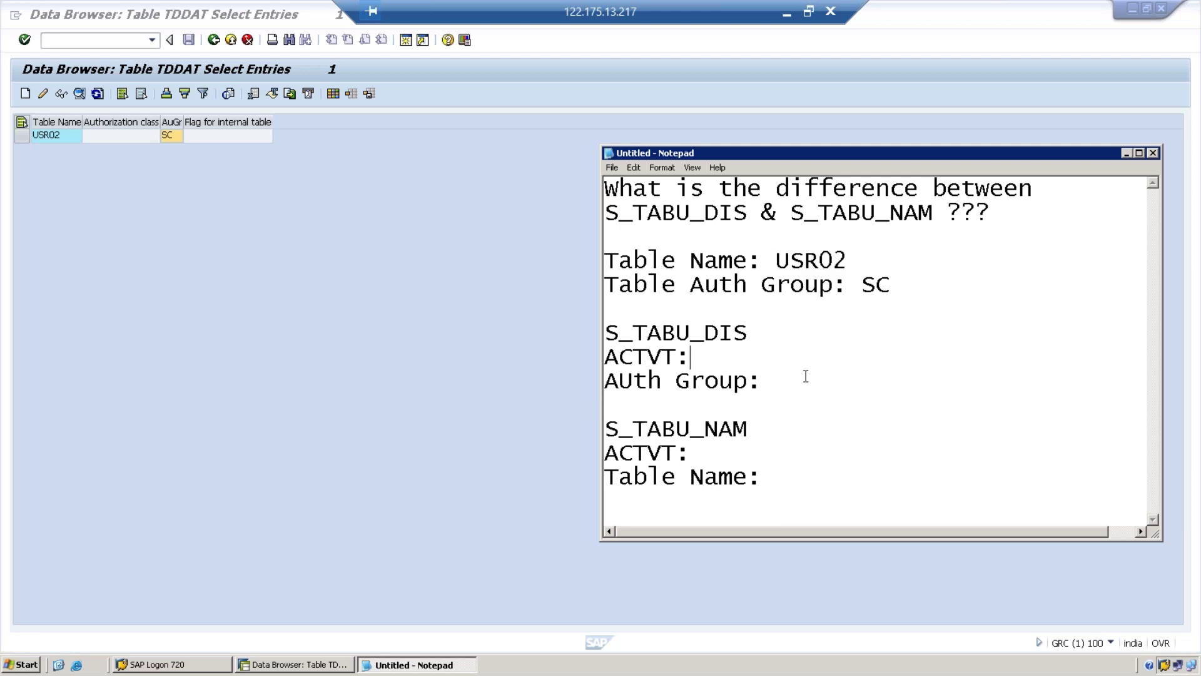
text(03)
click(810, 383)
text(SC)
click(776, 381)
key(BackSpace)
Fill in ACTVT 03 and Table Name USR02 under S_TABU_NAM
drag(759, 430, 604, 432)
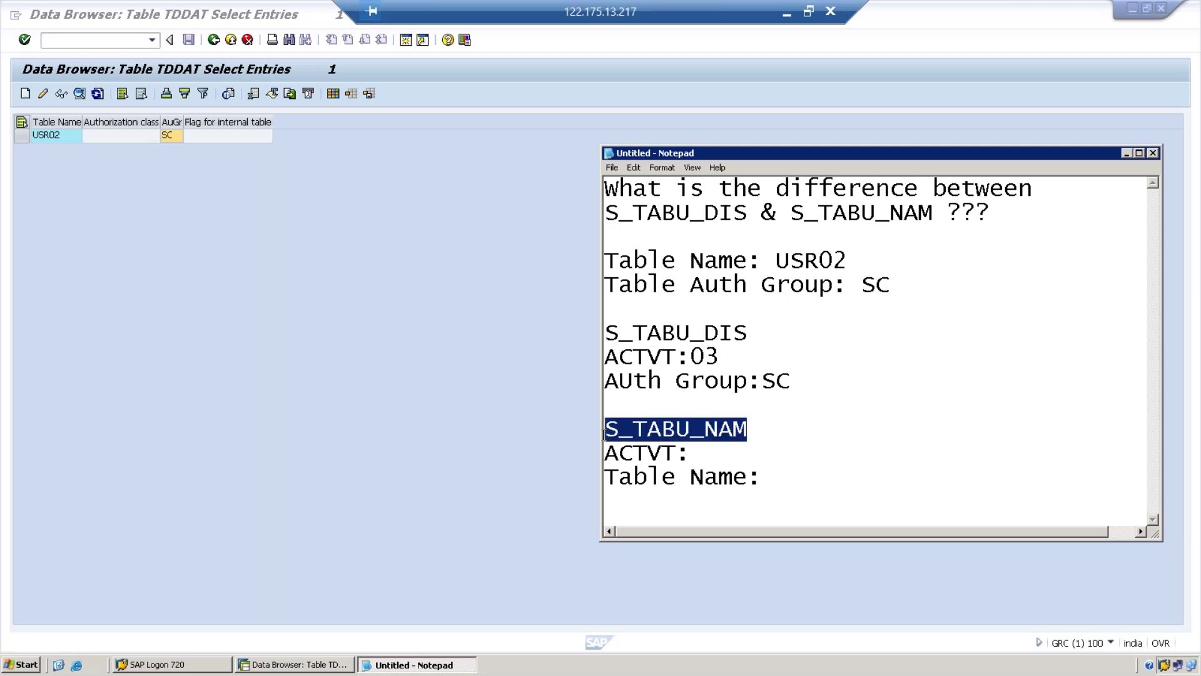
click(804, 408)
click(707, 453)
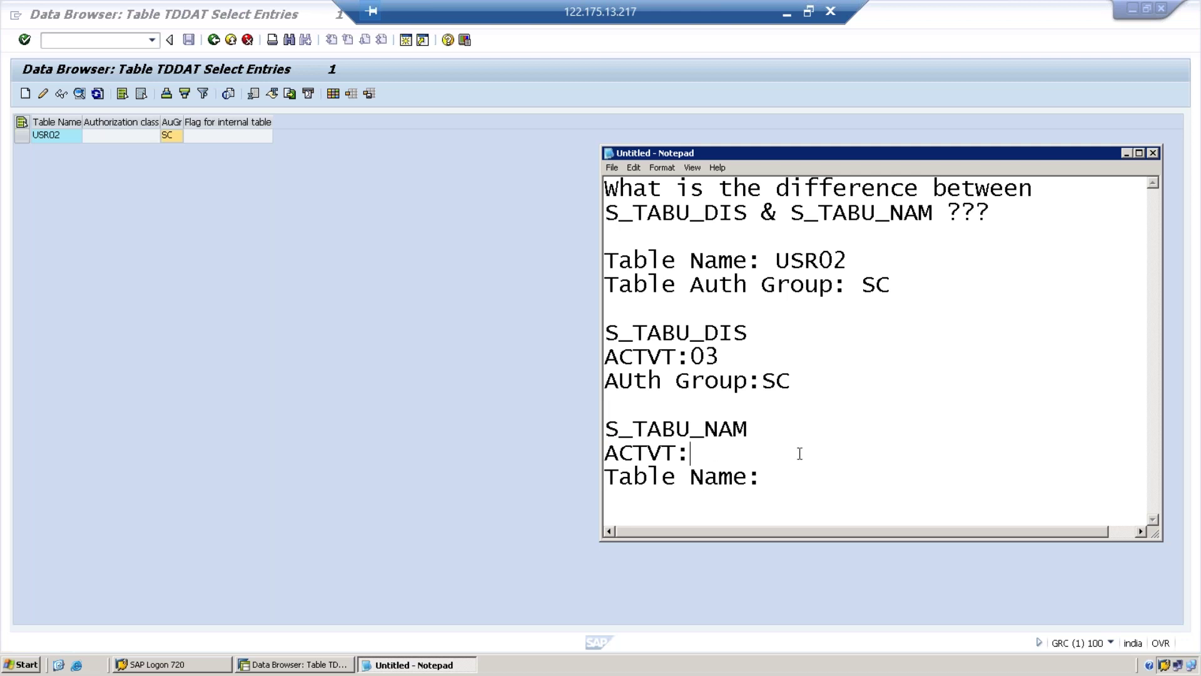
text(03)
click(782, 474)
key(BackSpace)
text(USR02)
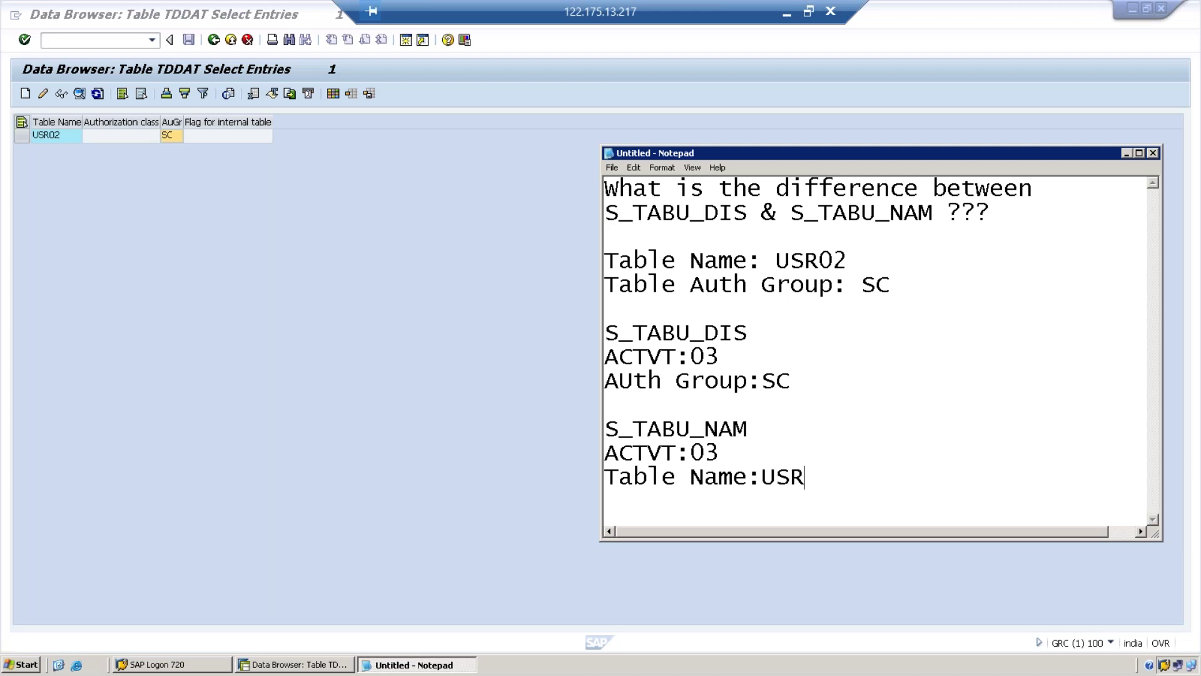
click(612, 169)
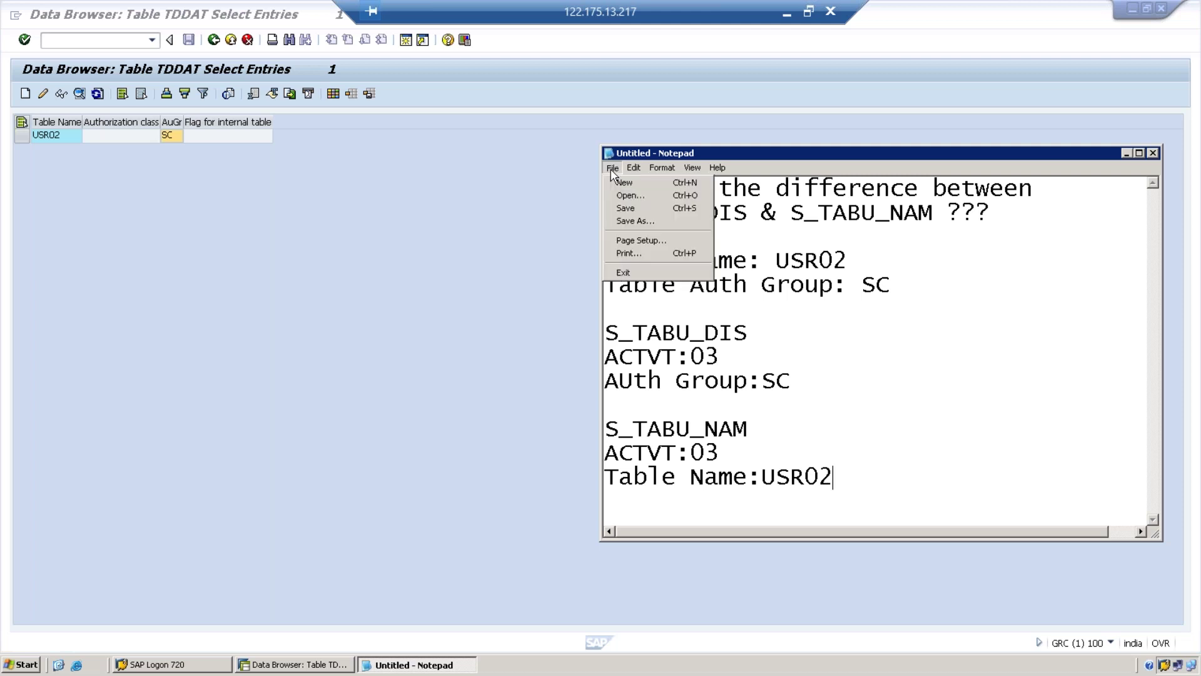
click(528, 275)
click(396, 666)
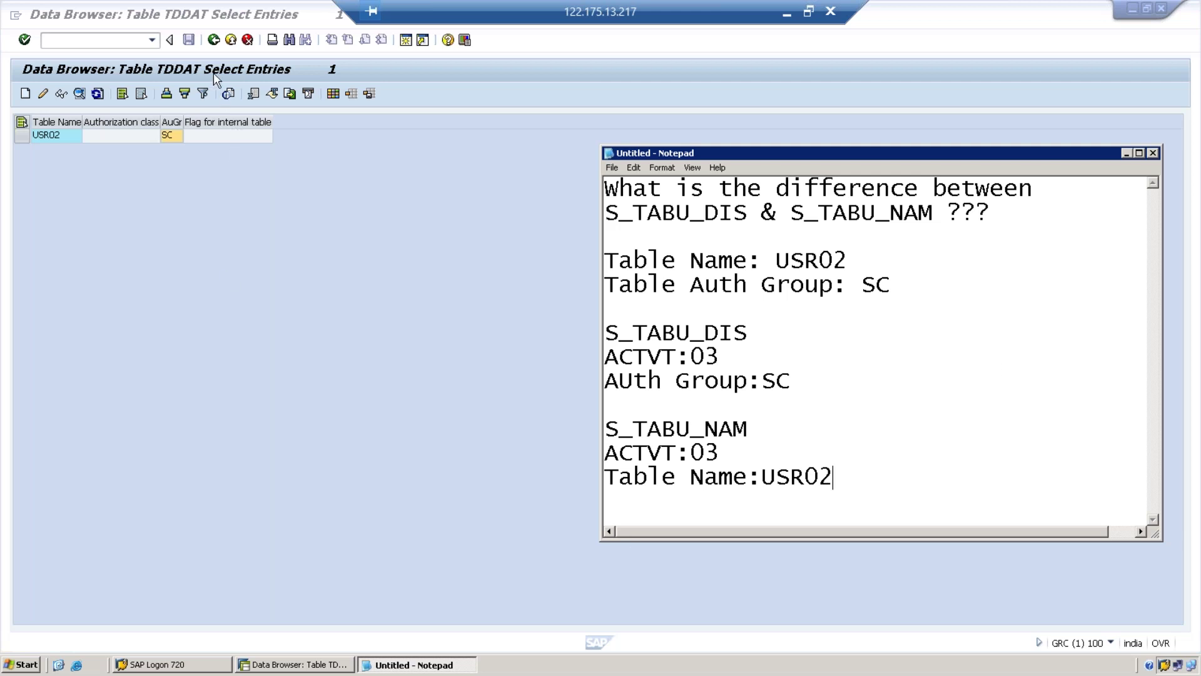
Leave the data browser and start role maintenance with PFCG
click(231, 42)
click(230, 42)
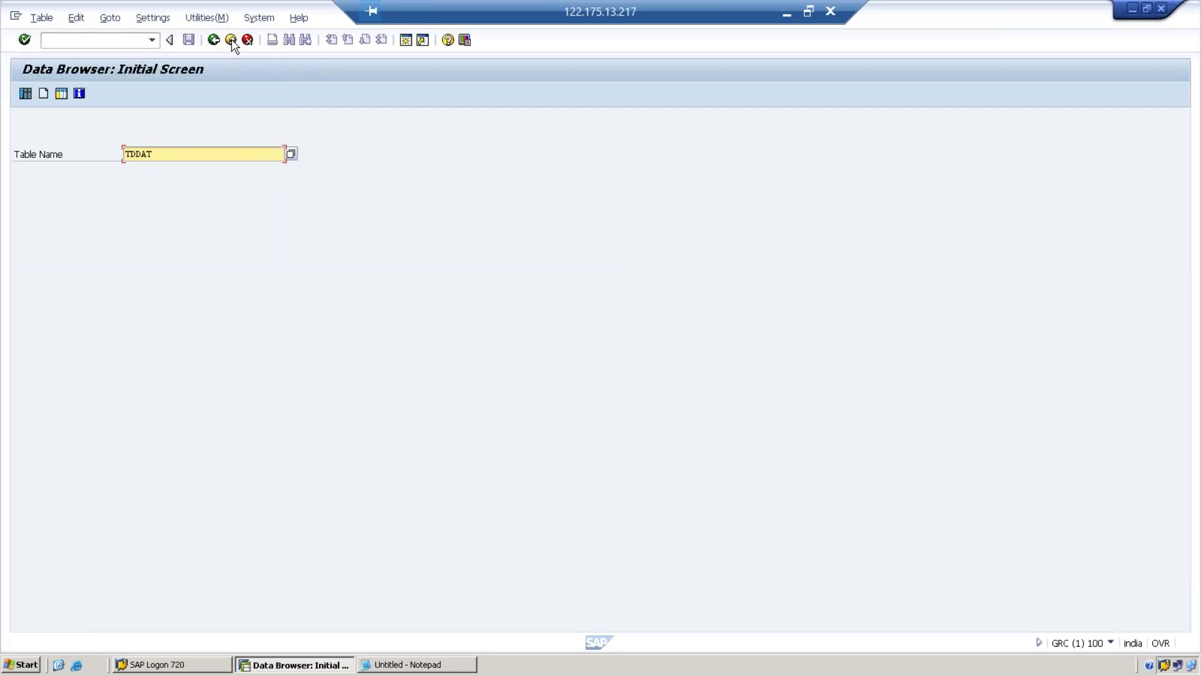
click(230, 41)
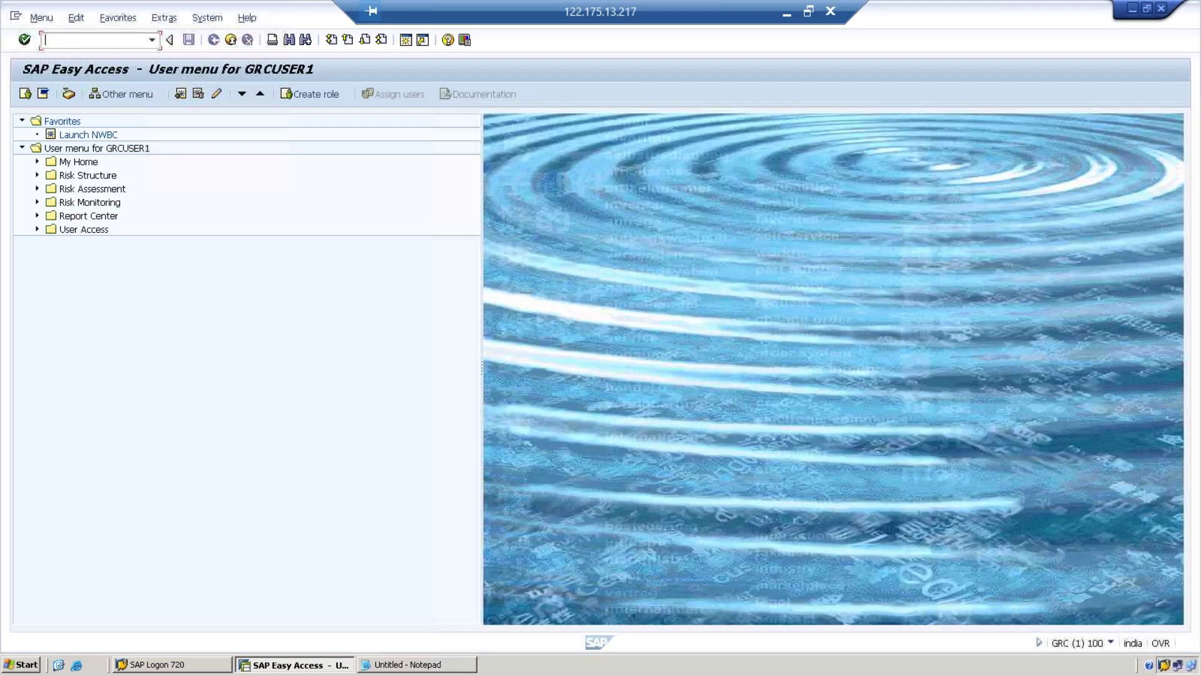
text(PFCG)
key(Return)
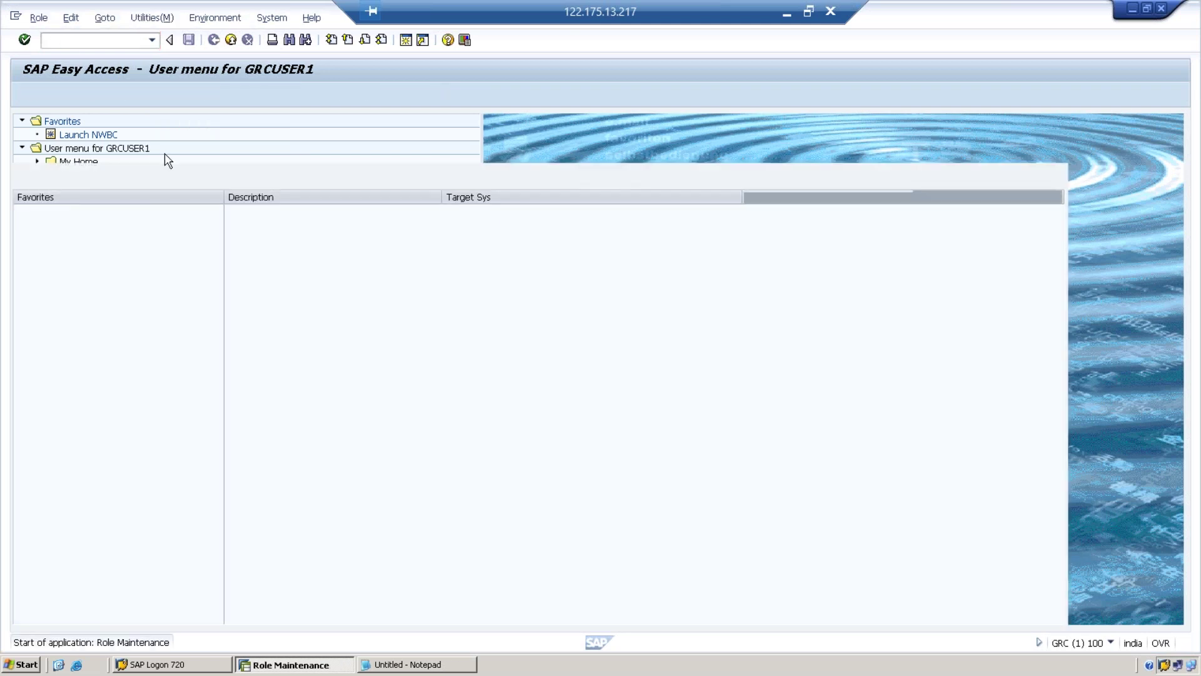
Create single role Z:TABLE_ACCESS1 with its name as the description and save it
text(Z)
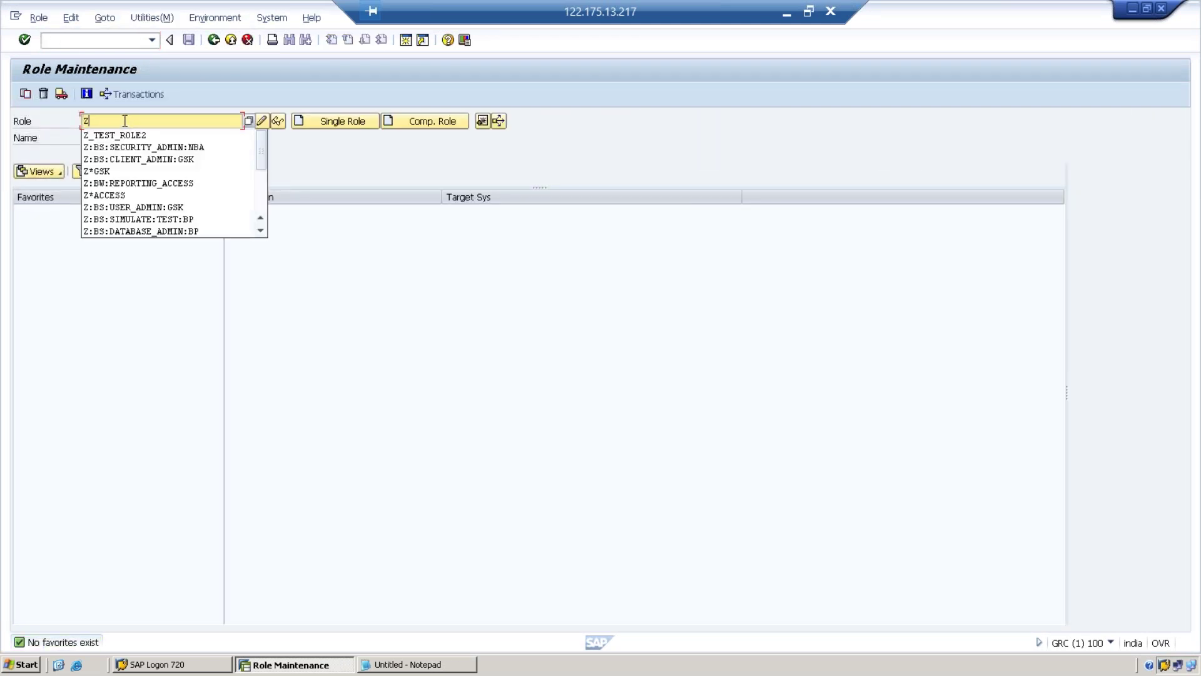
text(:TABLE_ACCESS1)
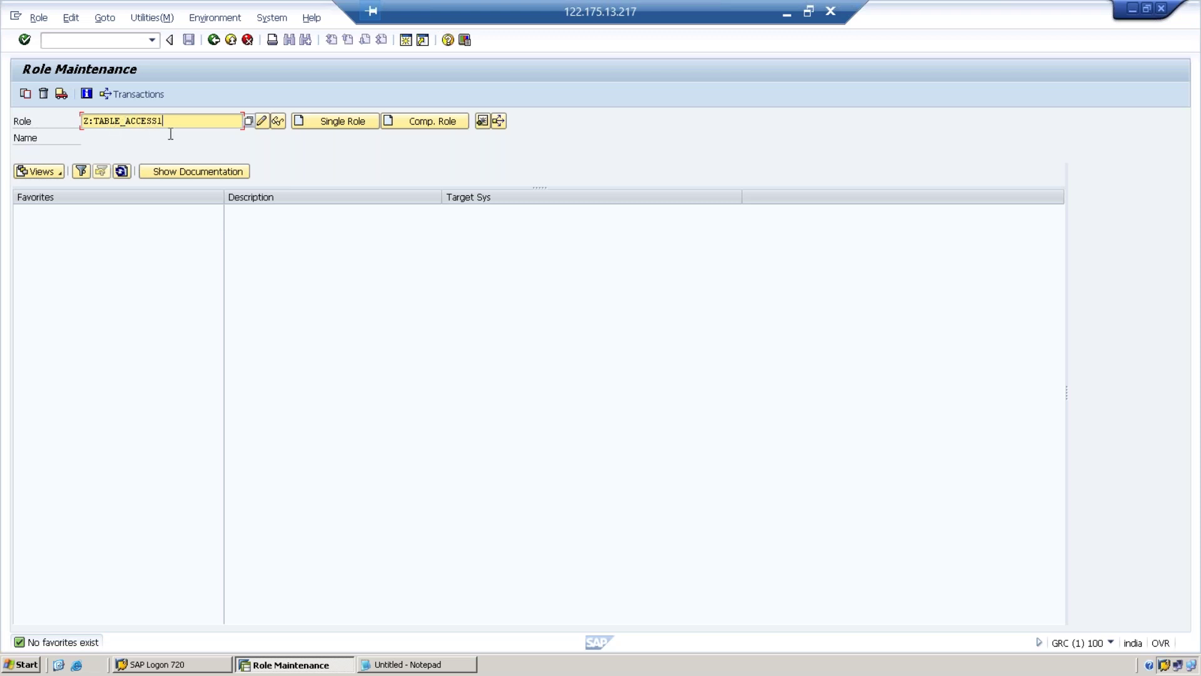
click(327, 121)
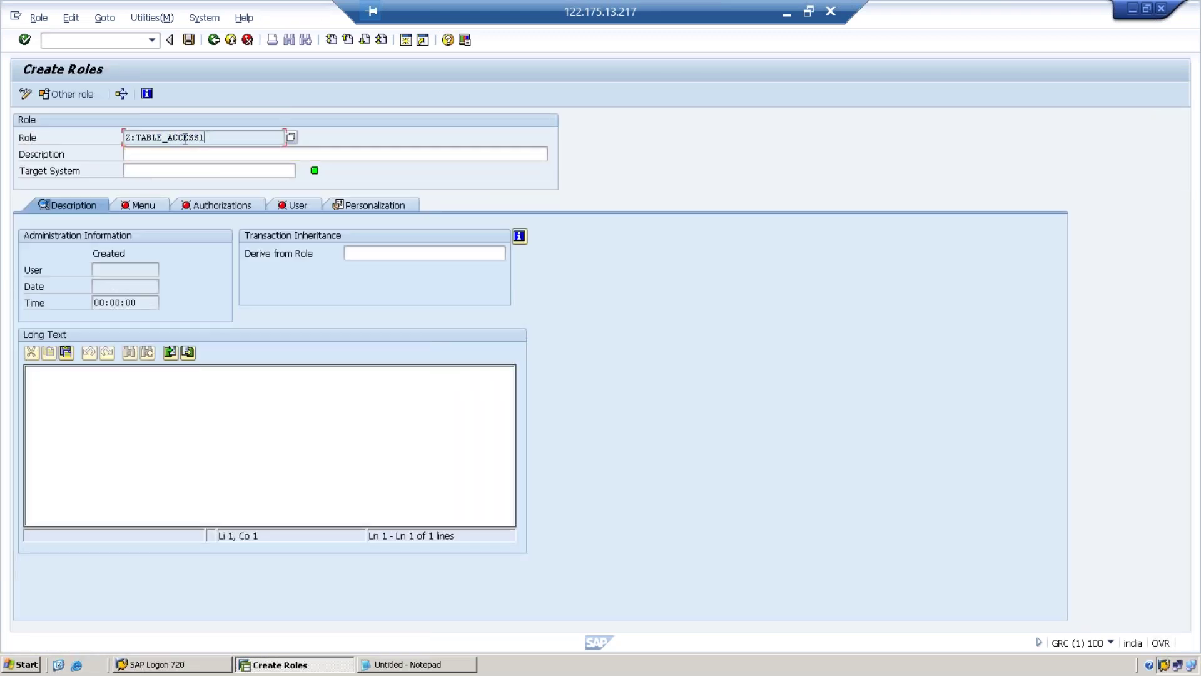
drag(204, 137, 113, 141)
key(ctrl+c)
click(149, 156)
key(ctrl+v)
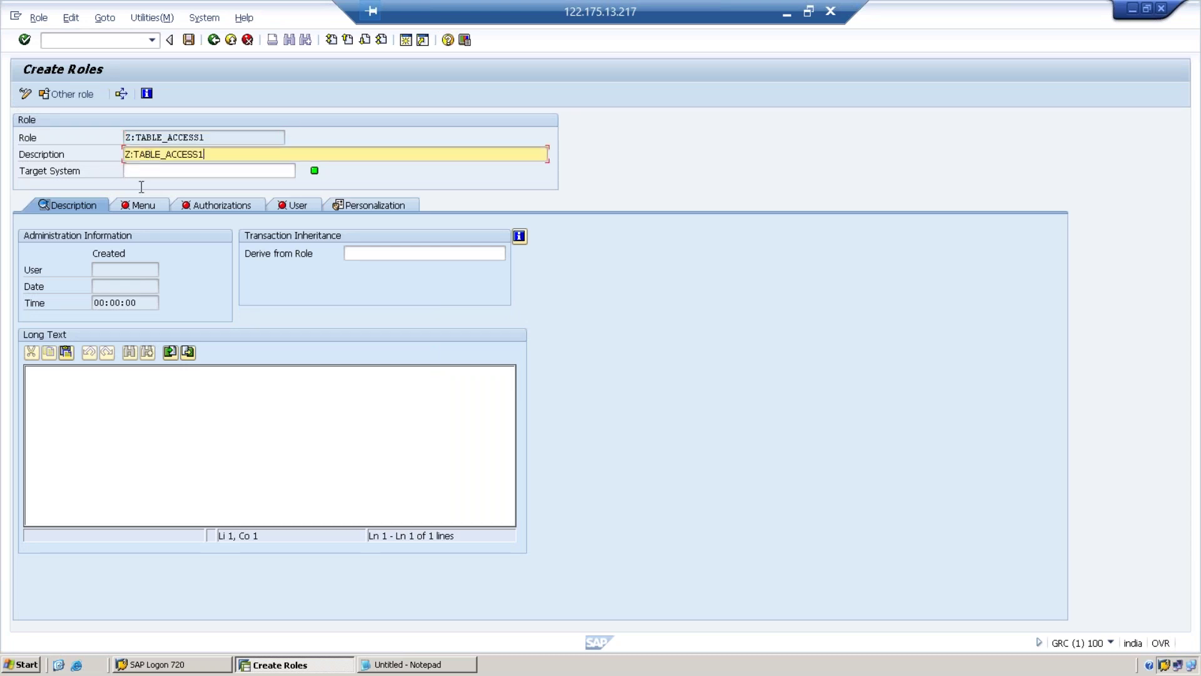
click(141, 207)
click(186, 278)
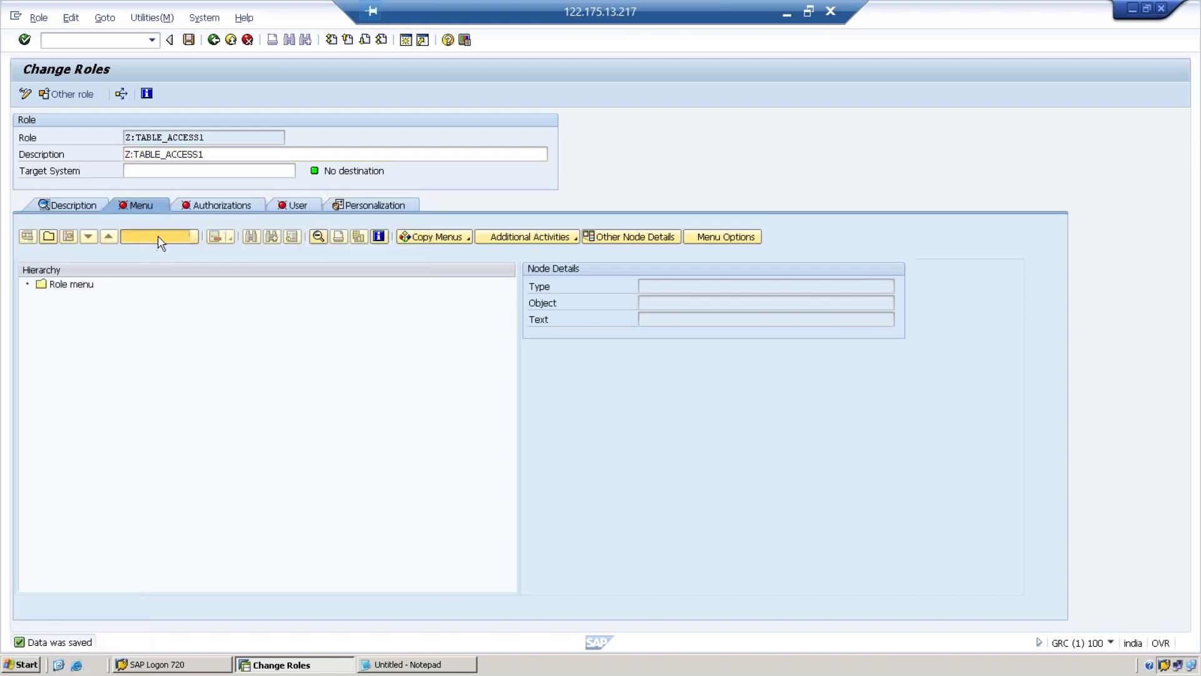
Add transaction SE16 to the role menu and open its authorization data
click(157, 236)
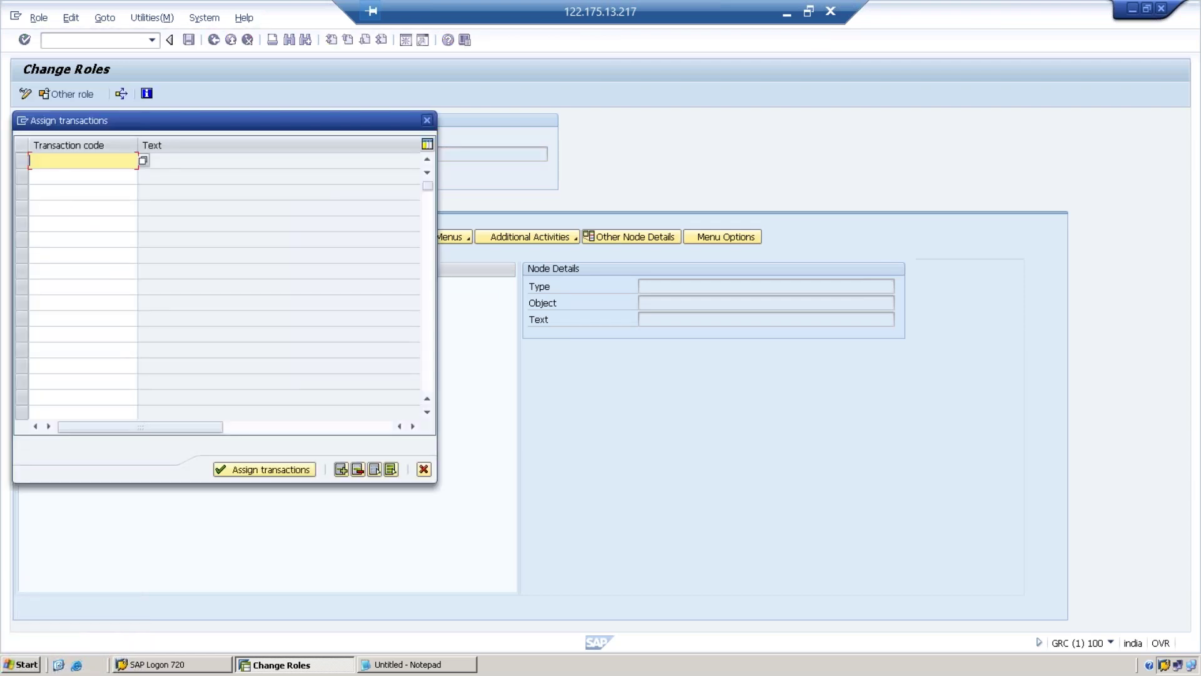
text(Sel)
text(6)
key(Return)
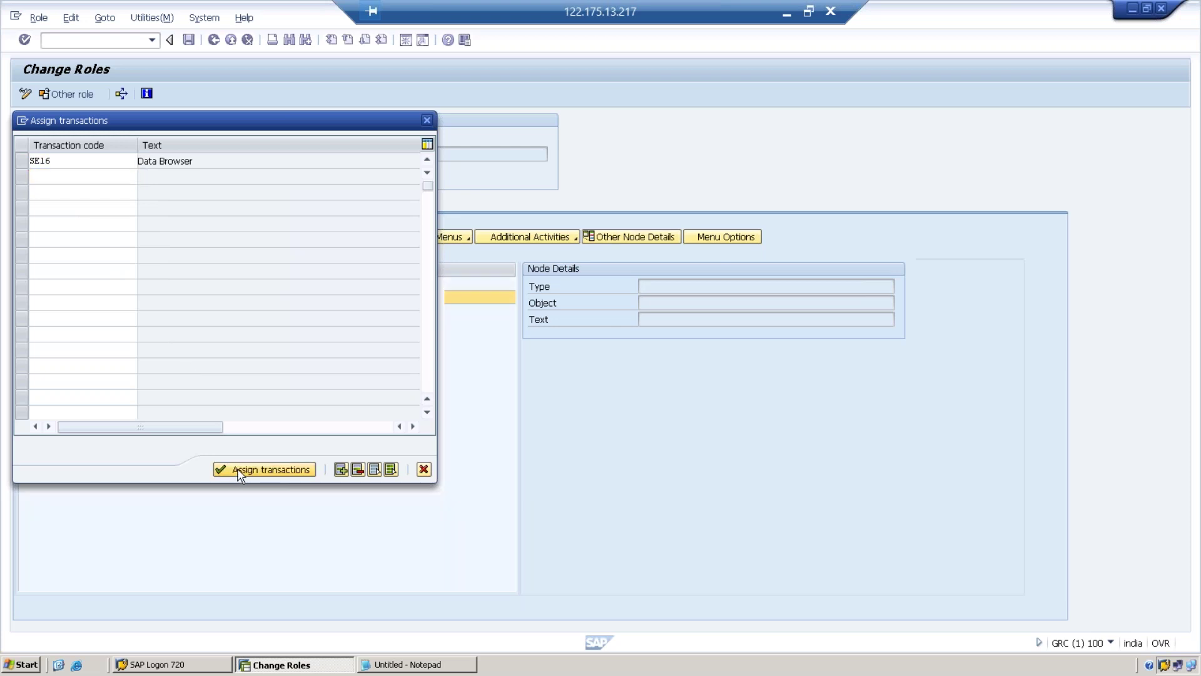
click(240, 469)
click(201, 204)
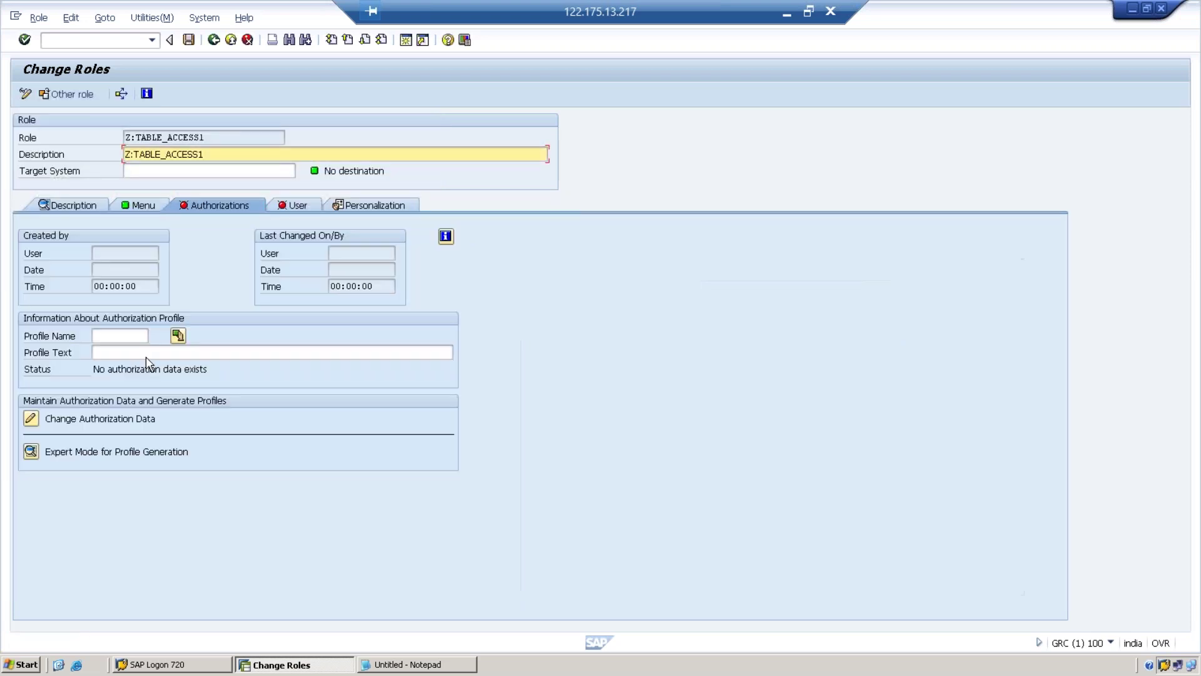
click(30, 421)
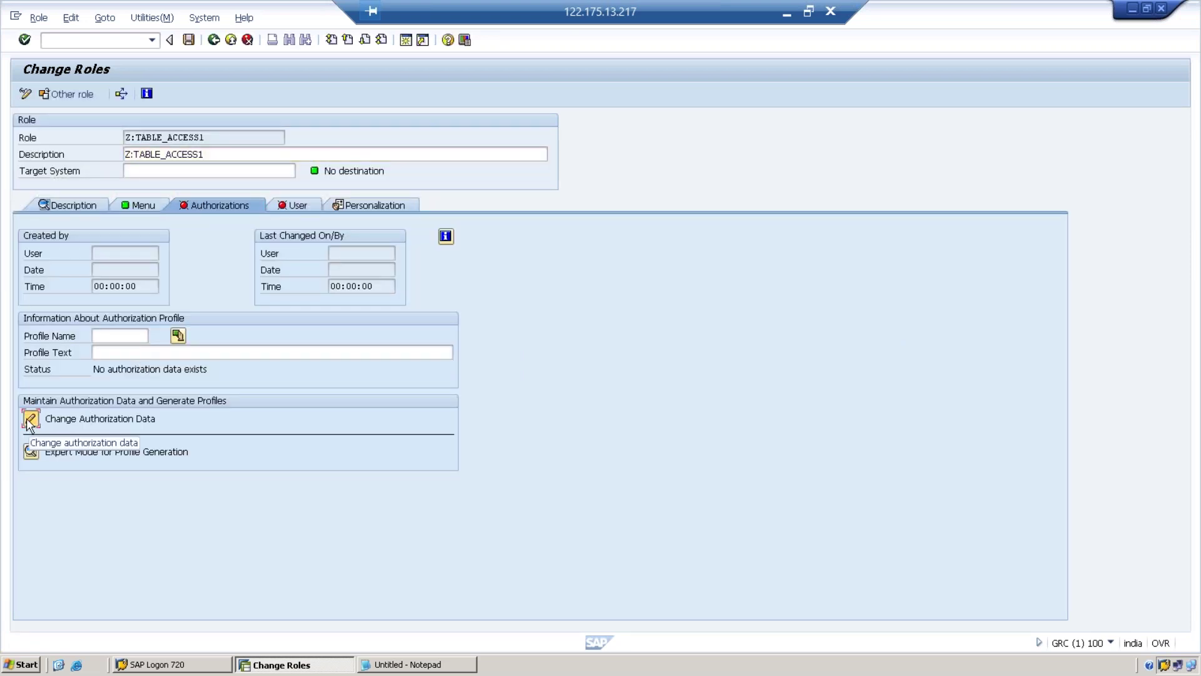
click(203, 276)
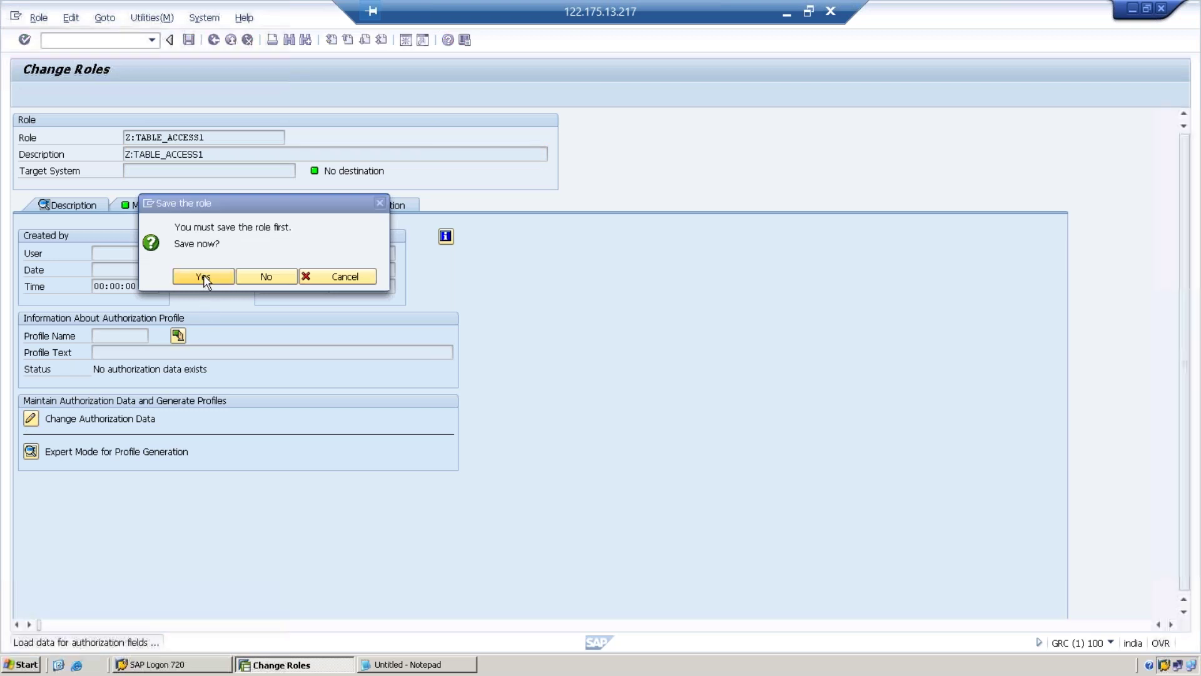
Expand the authorization tree and turn on technical names
click(44, 179)
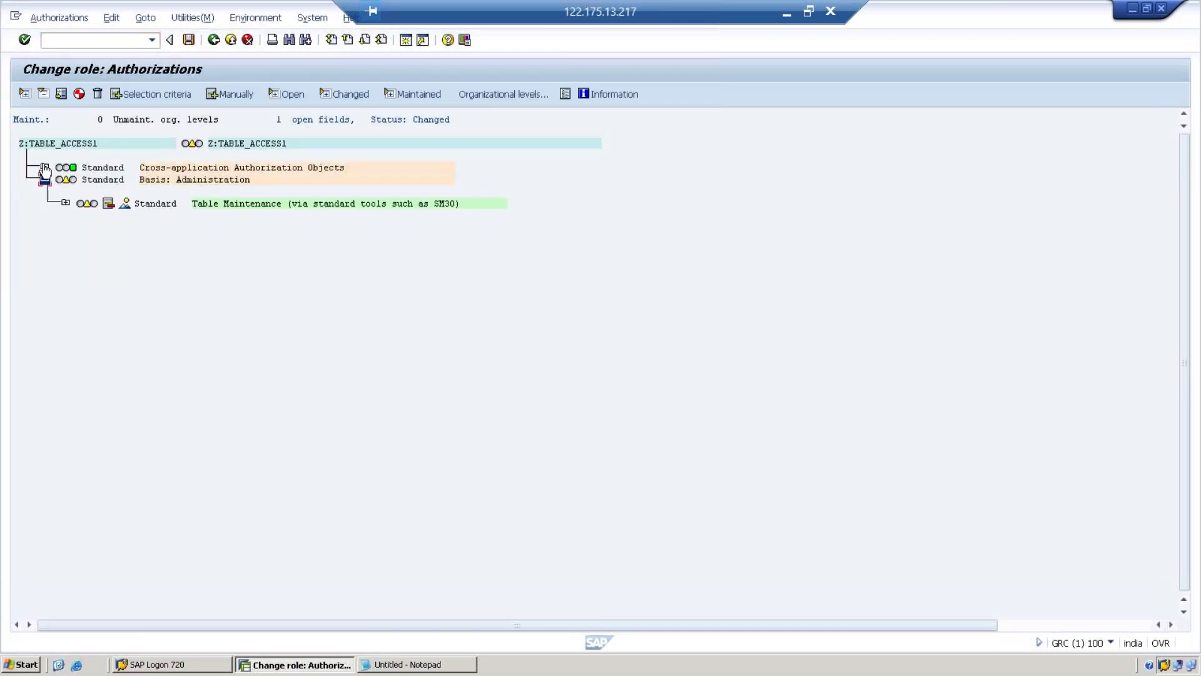
click(45, 167)
click(186, 18)
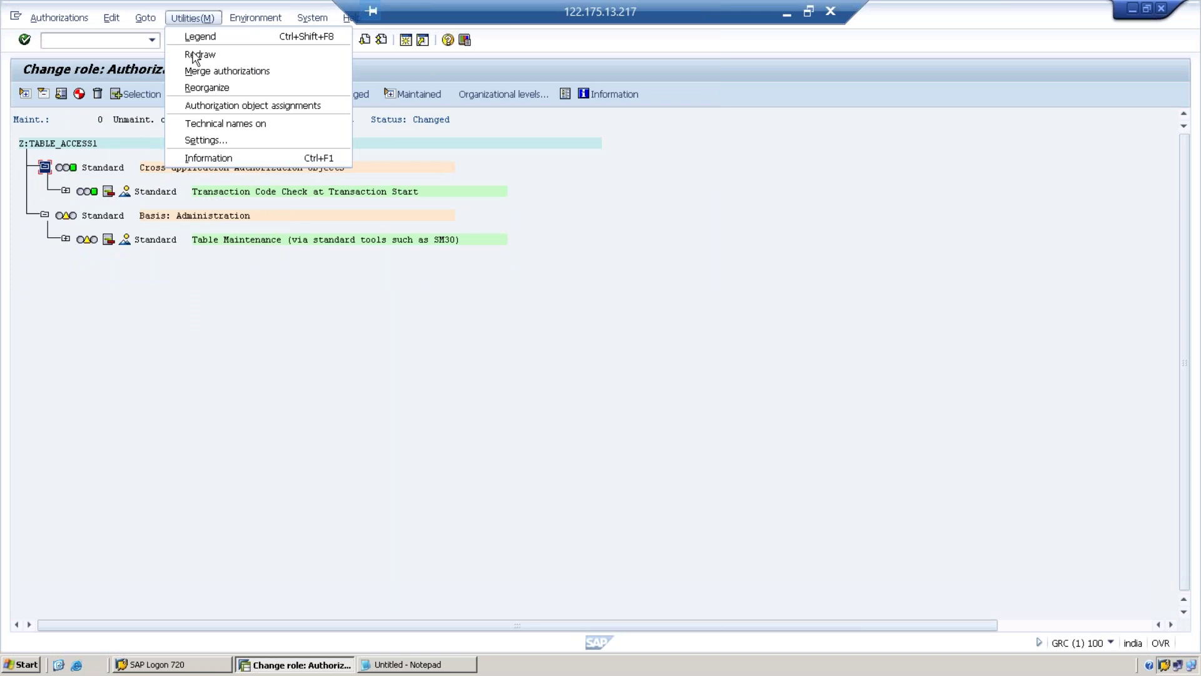
click(201, 122)
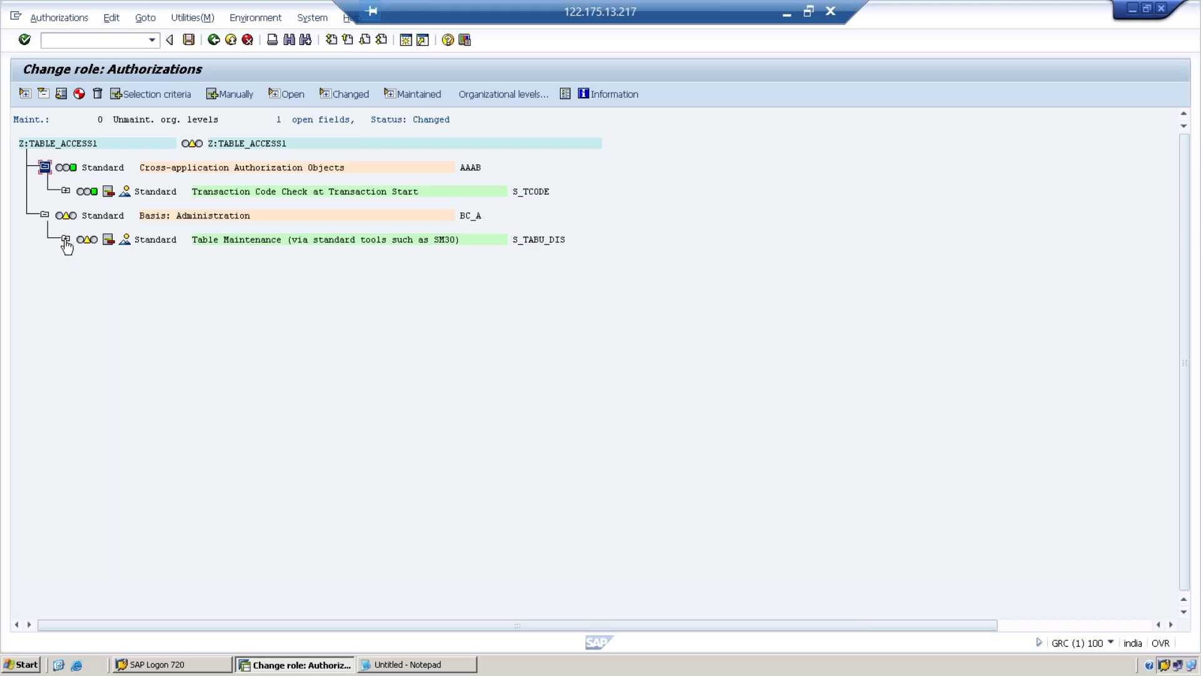
Inspect S_TCODE, then expand S_TABU_DIS to show its Activity and group fields
click(66, 193)
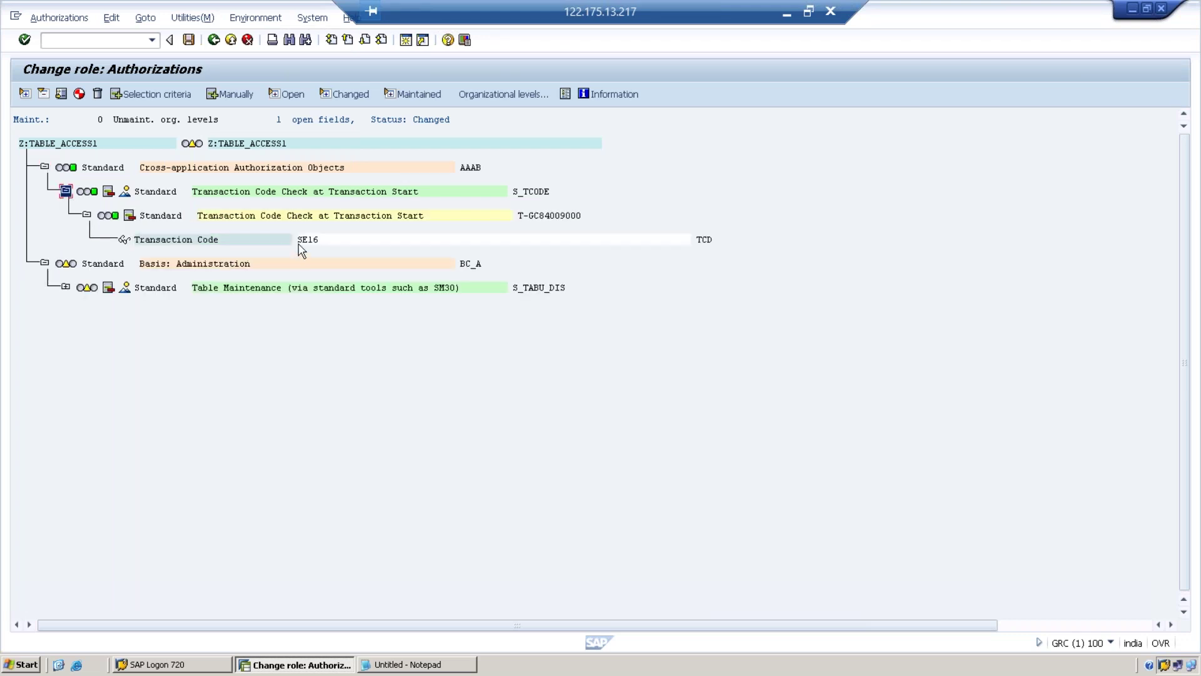
click(78, 216)
click(66, 192)
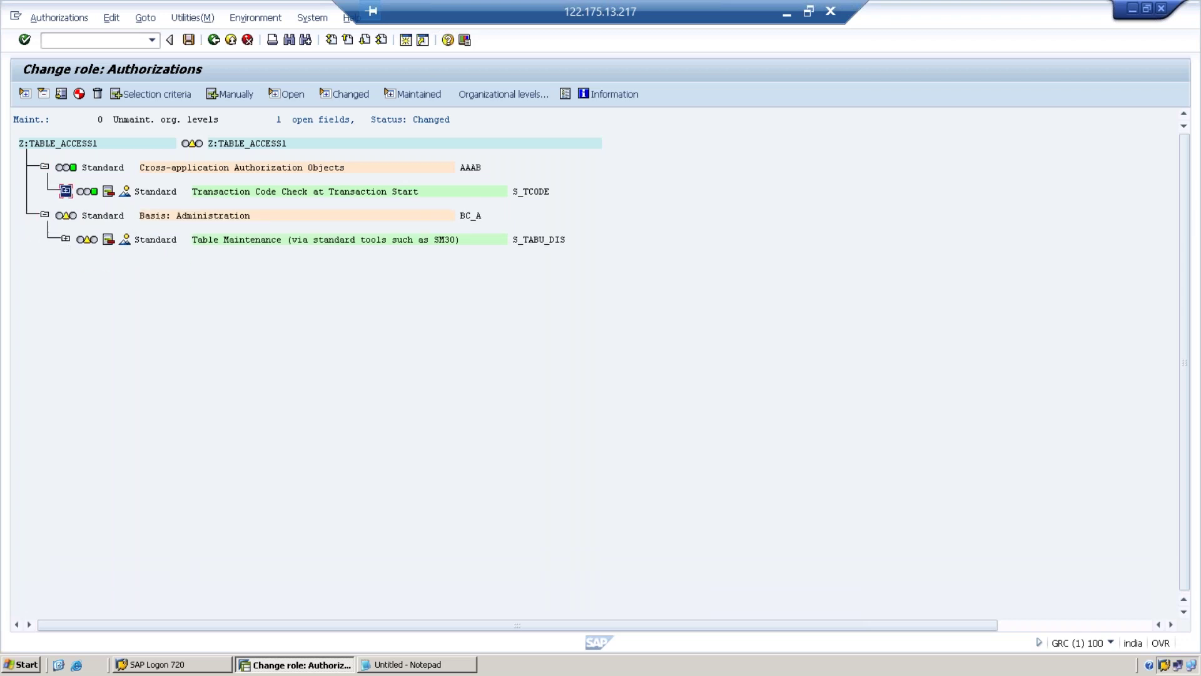
click(66, 241)
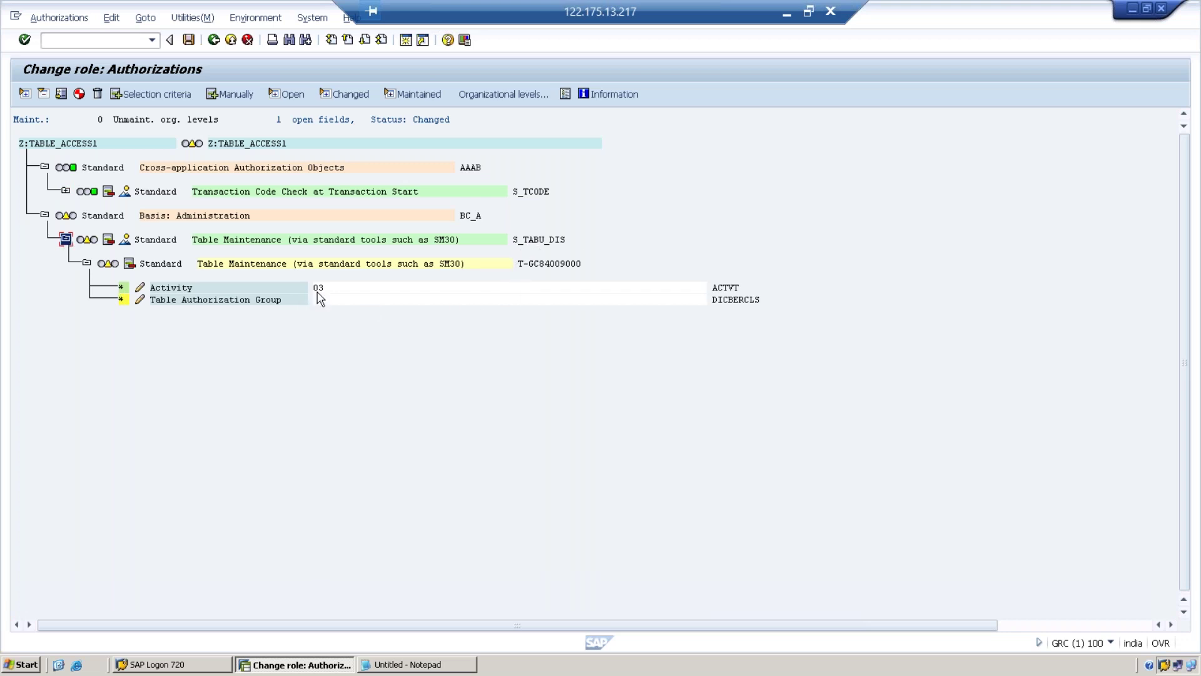
Set S_TABU_DIS to Activity 03 Display and Table Authorization Group SC, then generate the profile
click(140, 288)
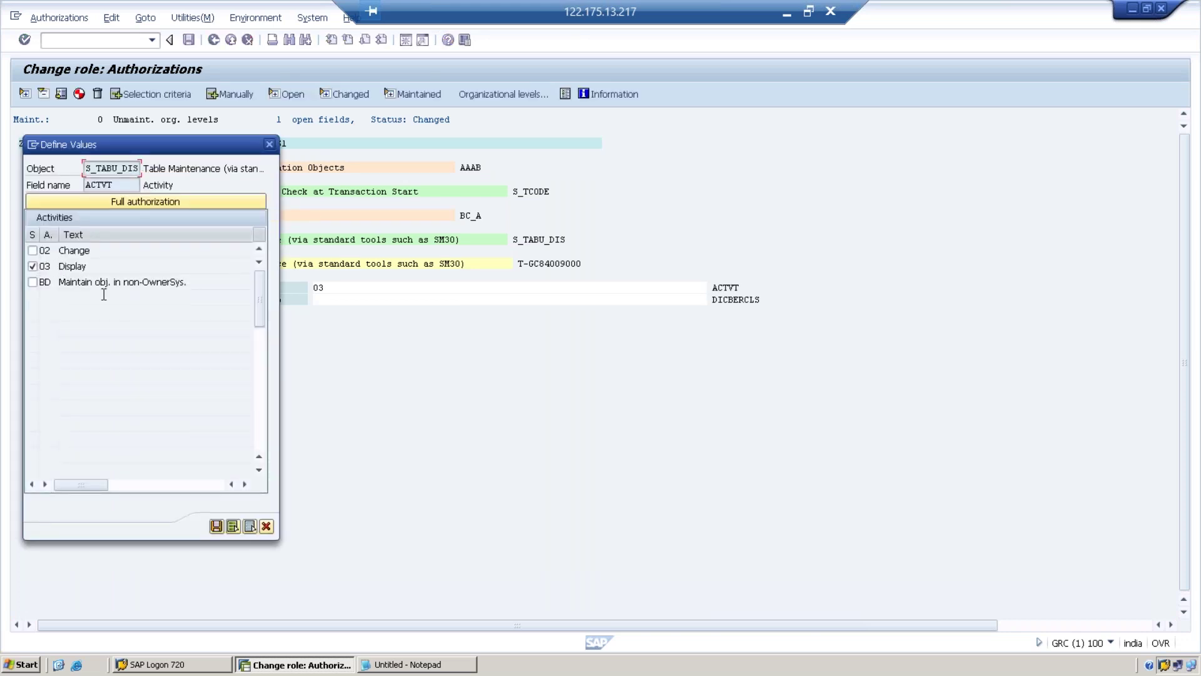
click(216, 526)
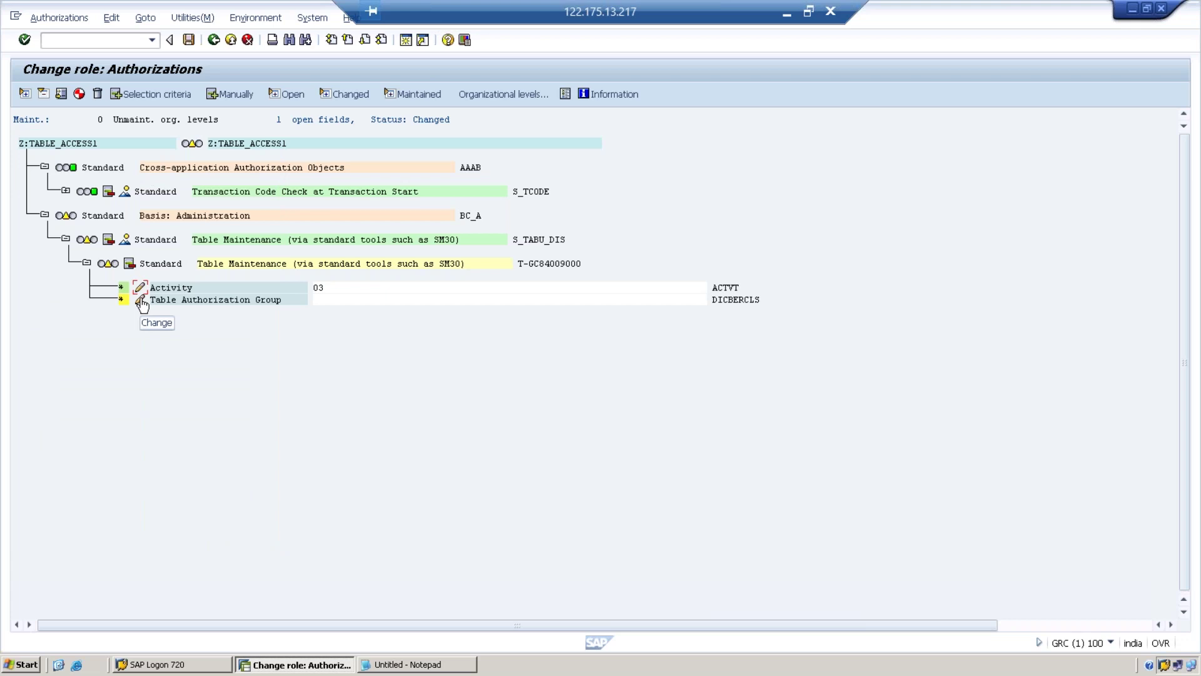
click(140, 301)
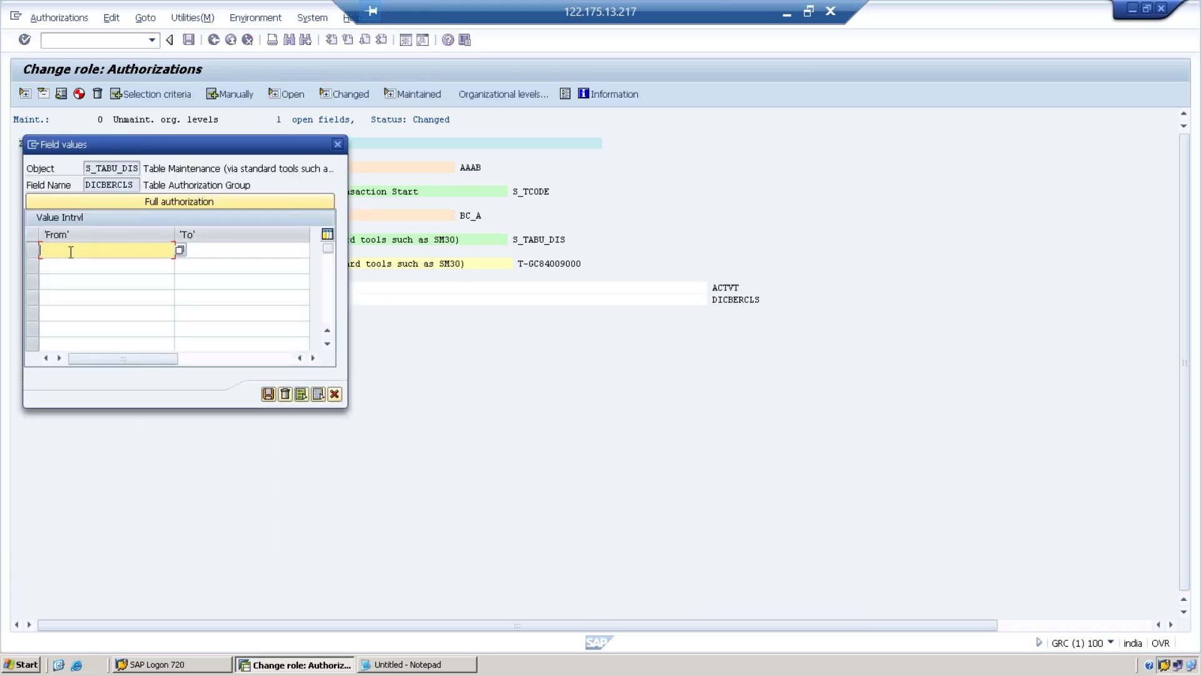
text(SC)
click(413, 664)
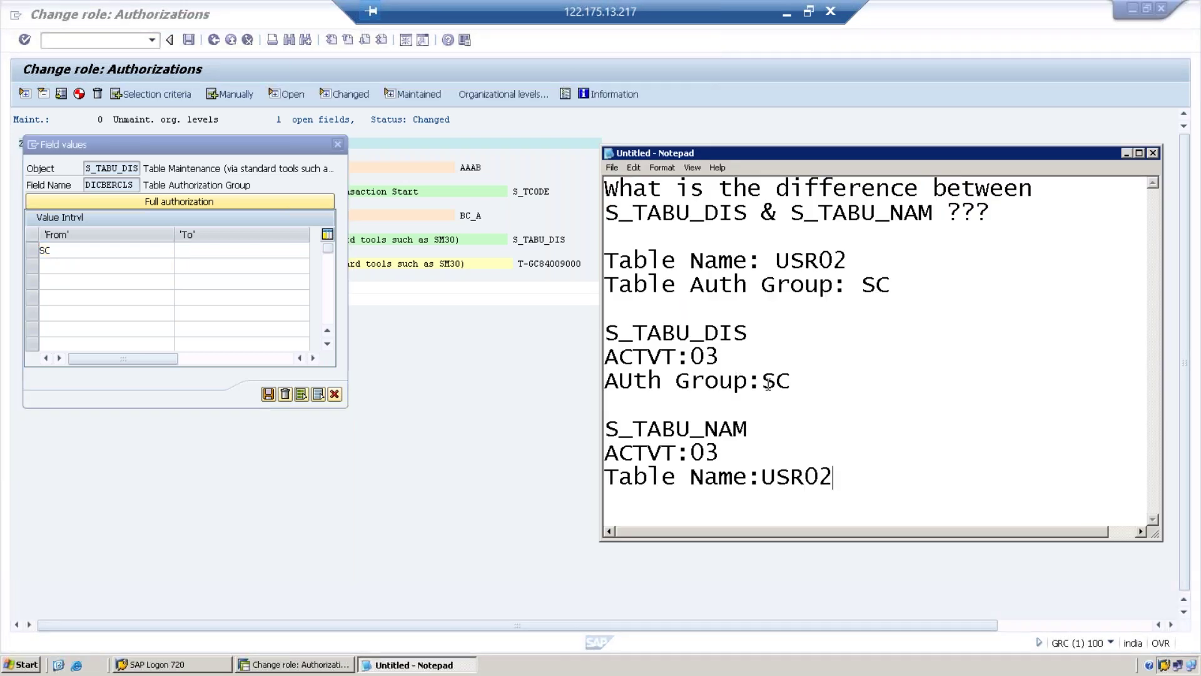
drag(764, 381, 793, 382)
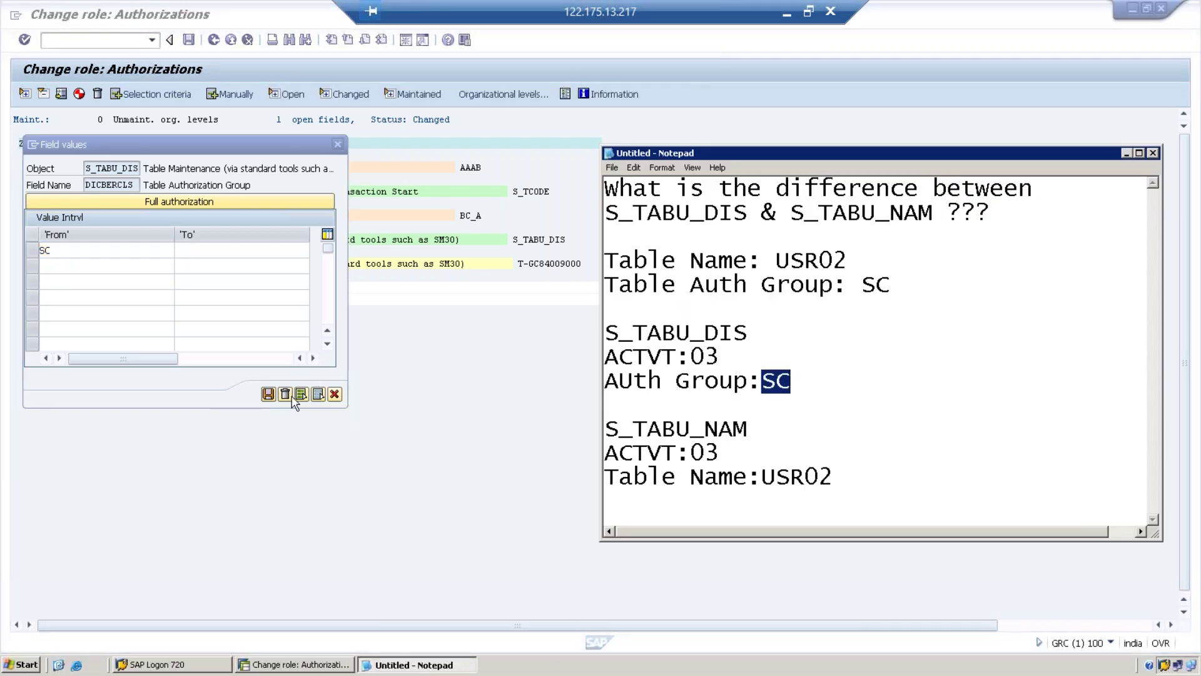
click(267, 394)
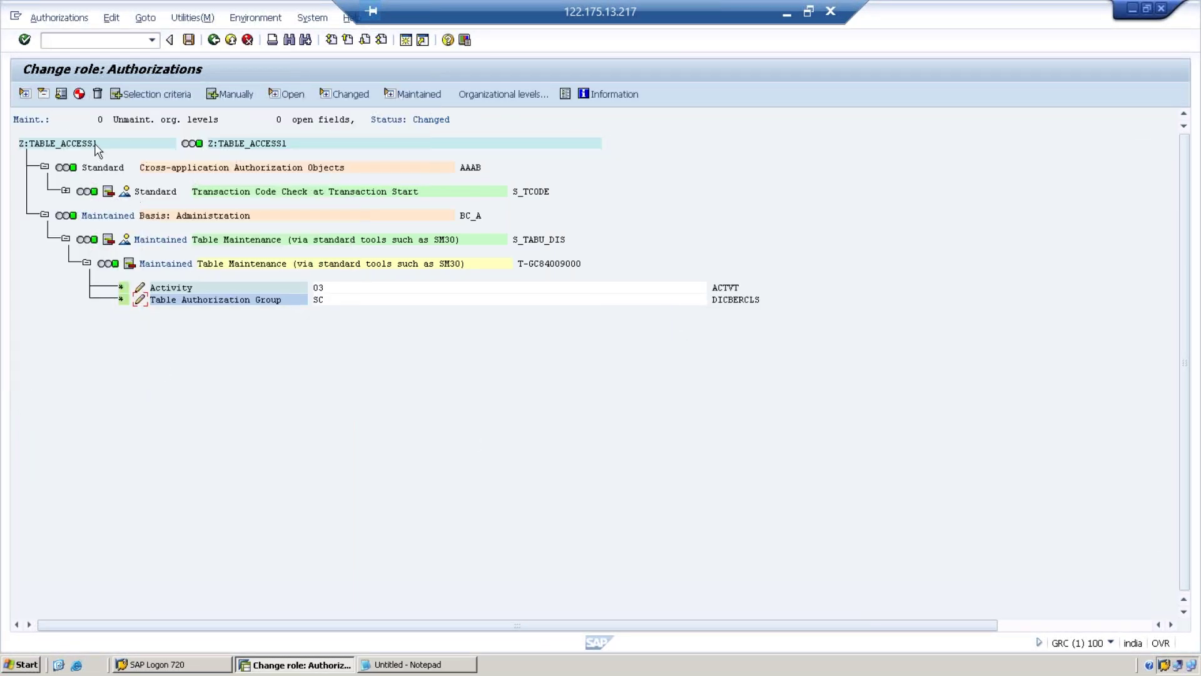
click(80, 94)
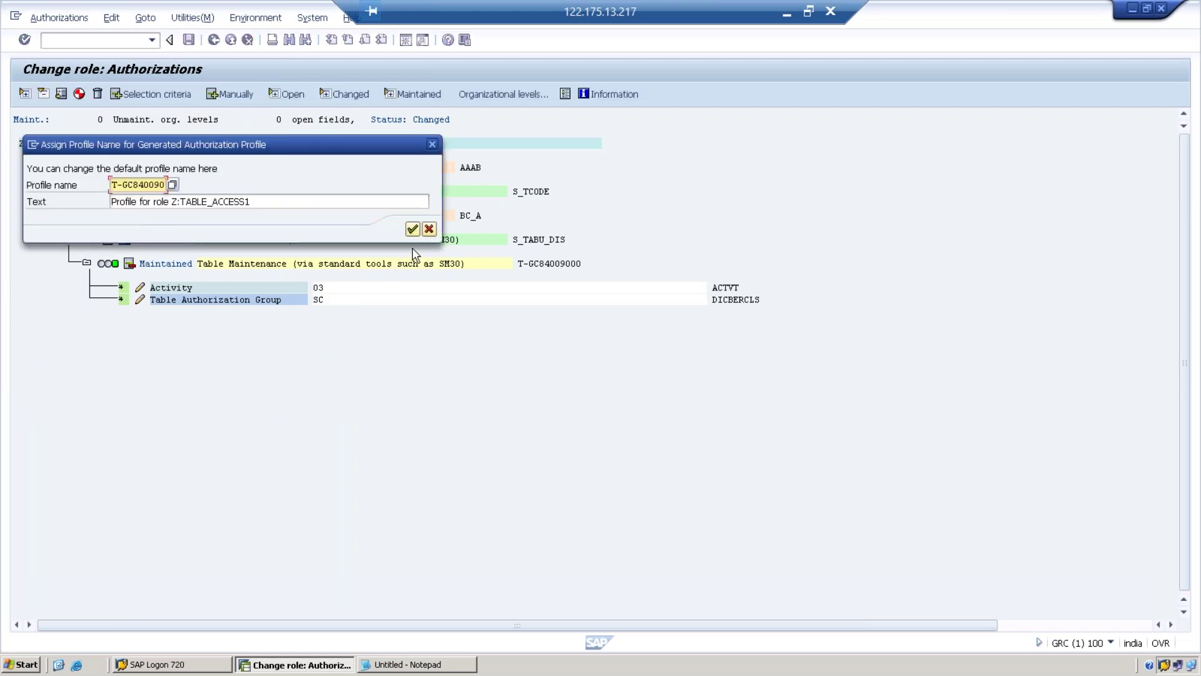
click(412, 229)
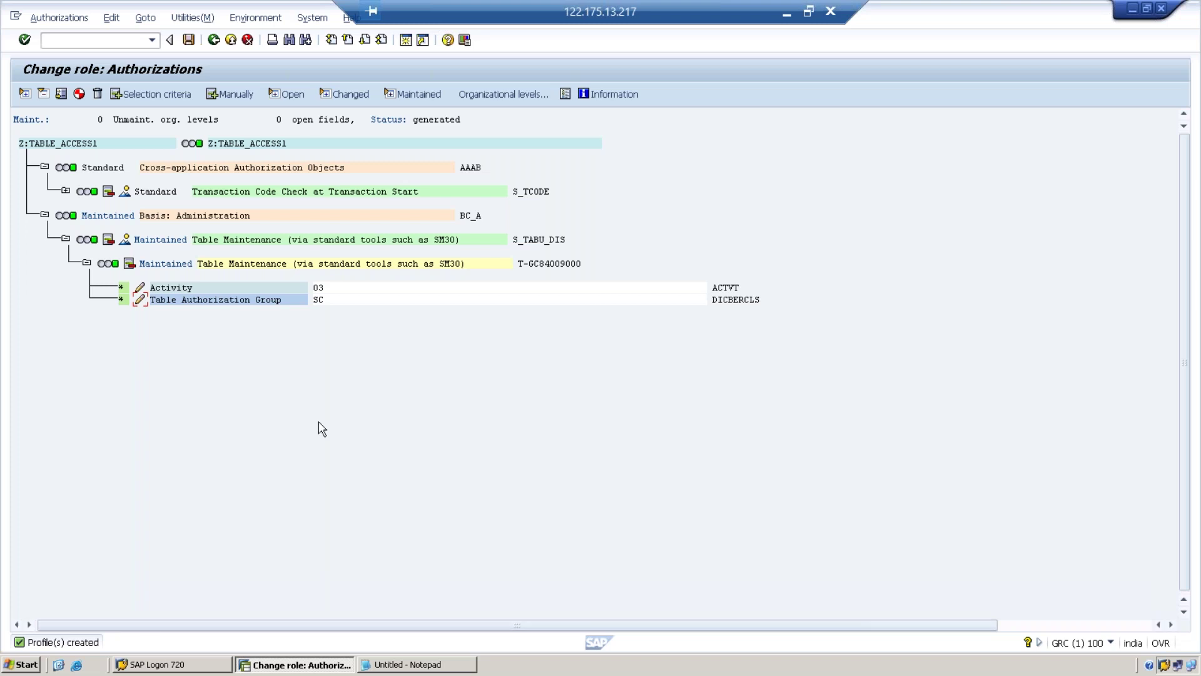
Create single role Z:TABLE_ACCESS2 with its name as the description and save it
click(214, 40)
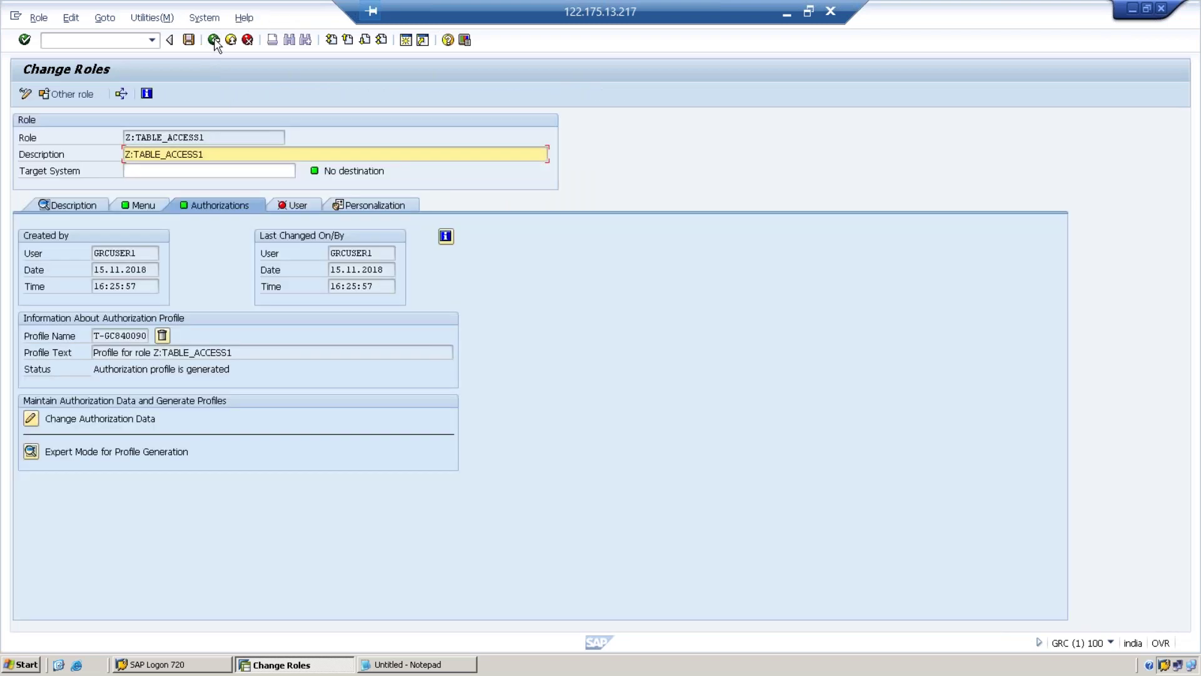
click(213, 39)
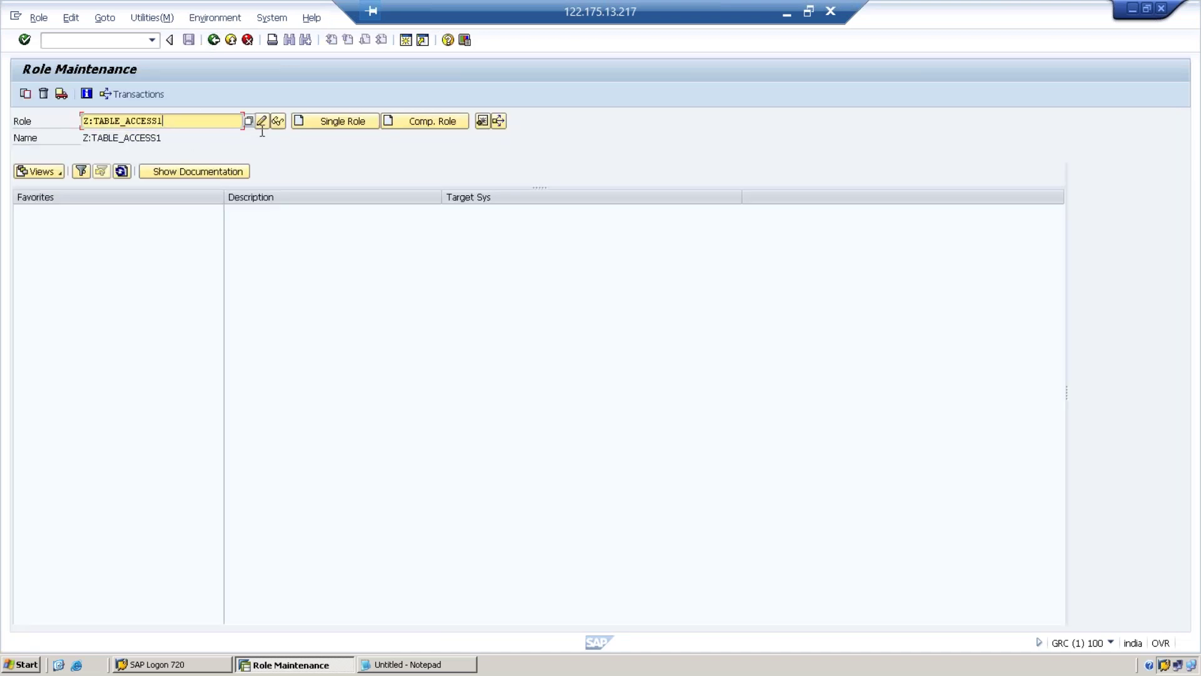
key(BackSpace)
text(2)
click(315, 126)
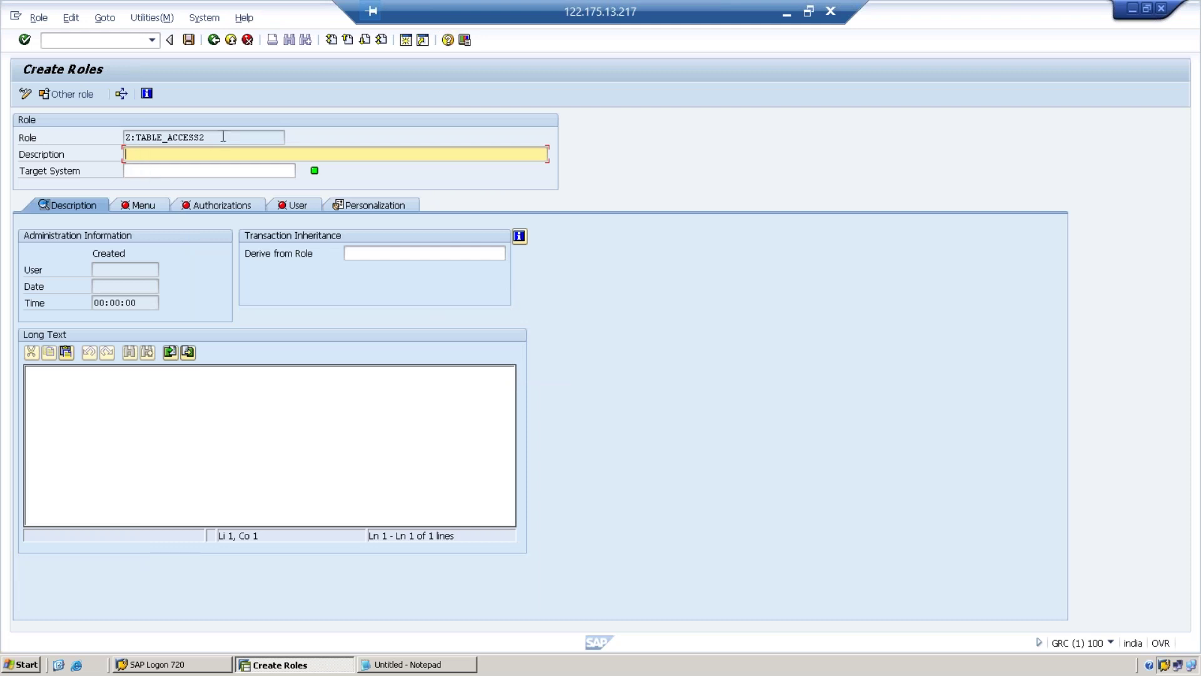
drag(223, 137, 115, 138)
key(ctrl+c)
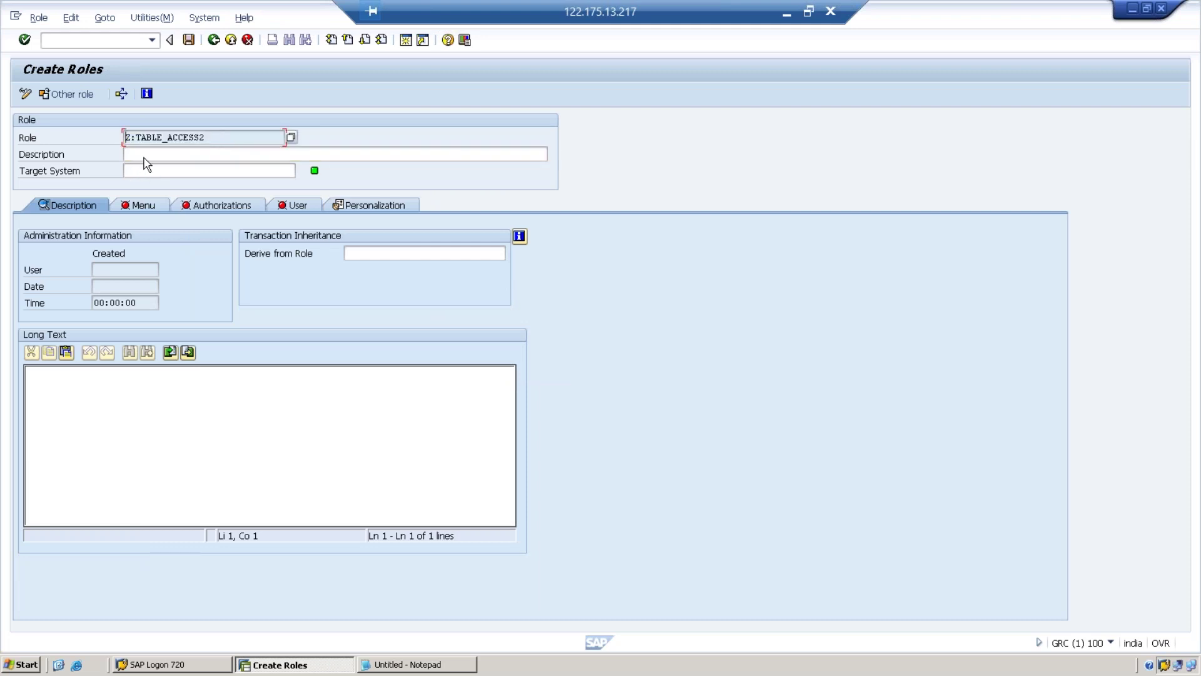
click(143, 155)
key(ctrl+v)
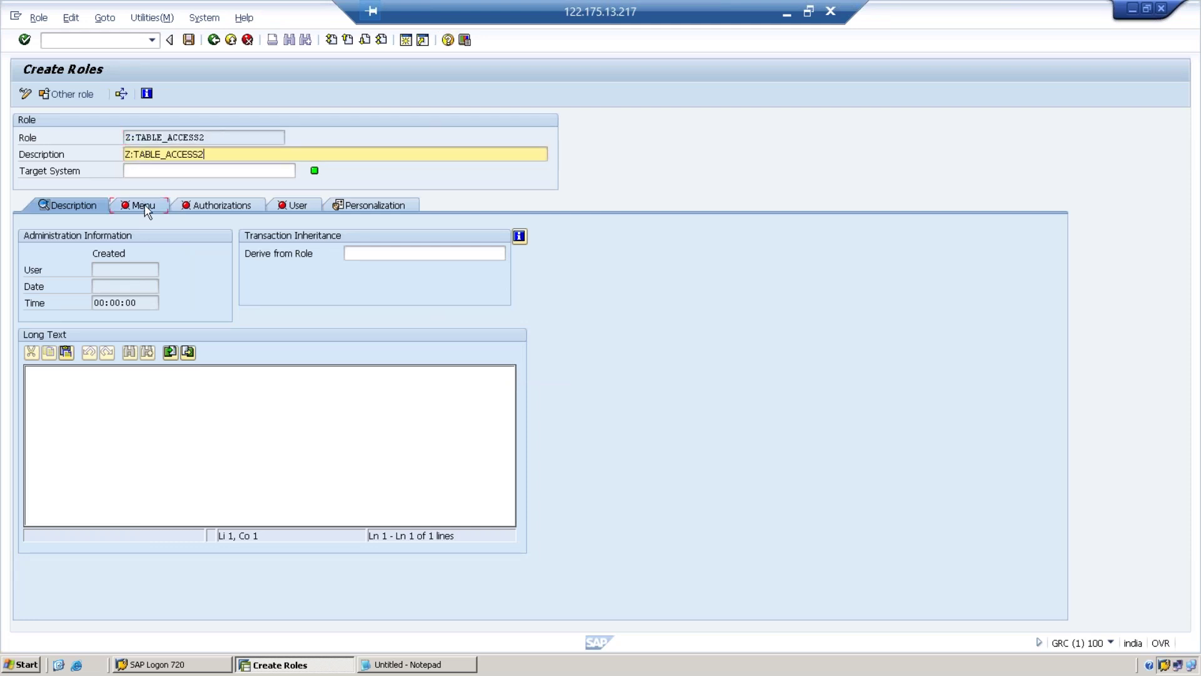
click(144, 205)
click(188, 281)
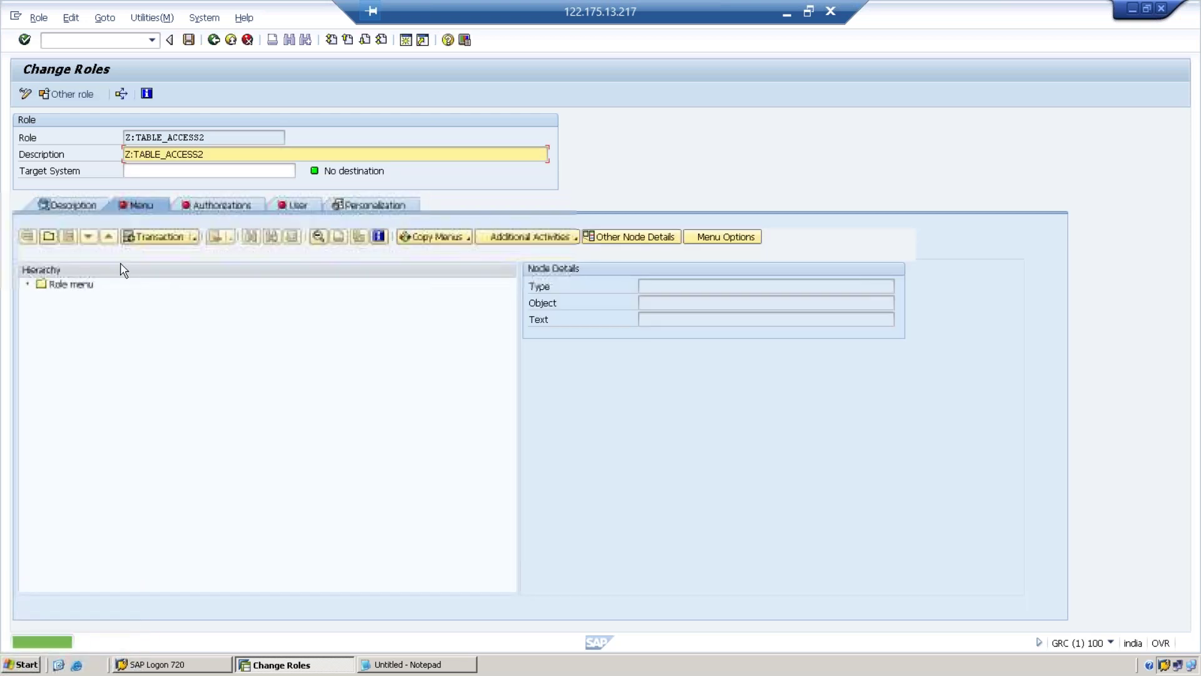
Add transaction SE16 to the role menu and open its authorization data
click(153, 238)
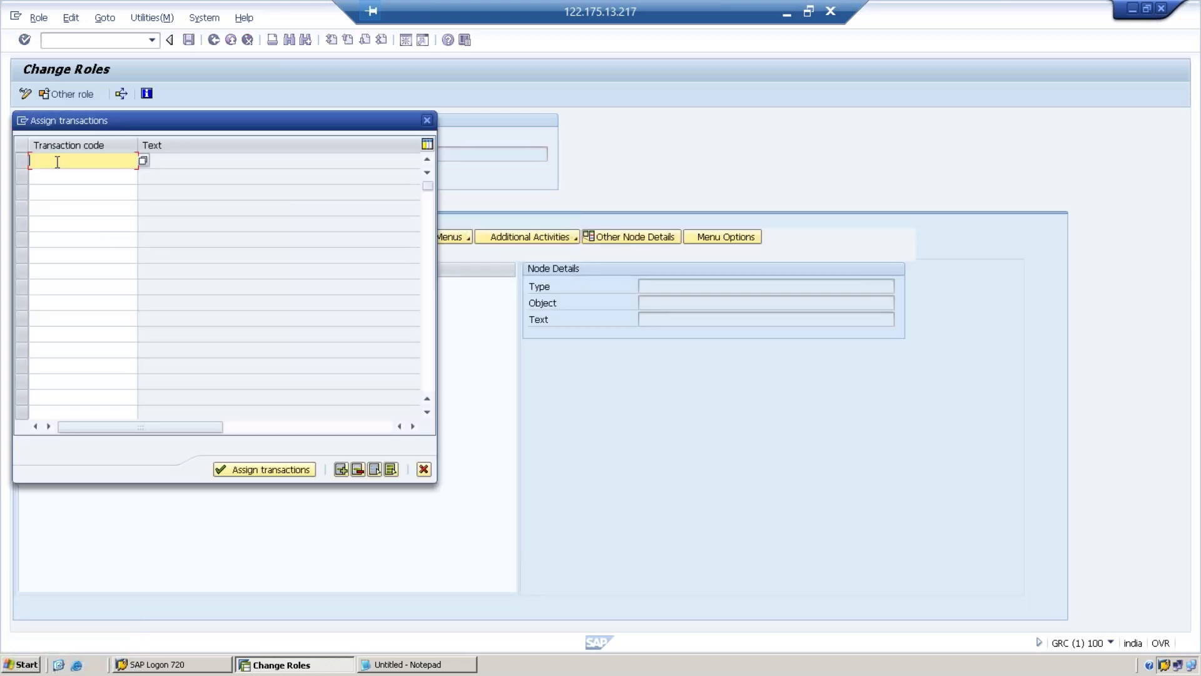
text(SE16)
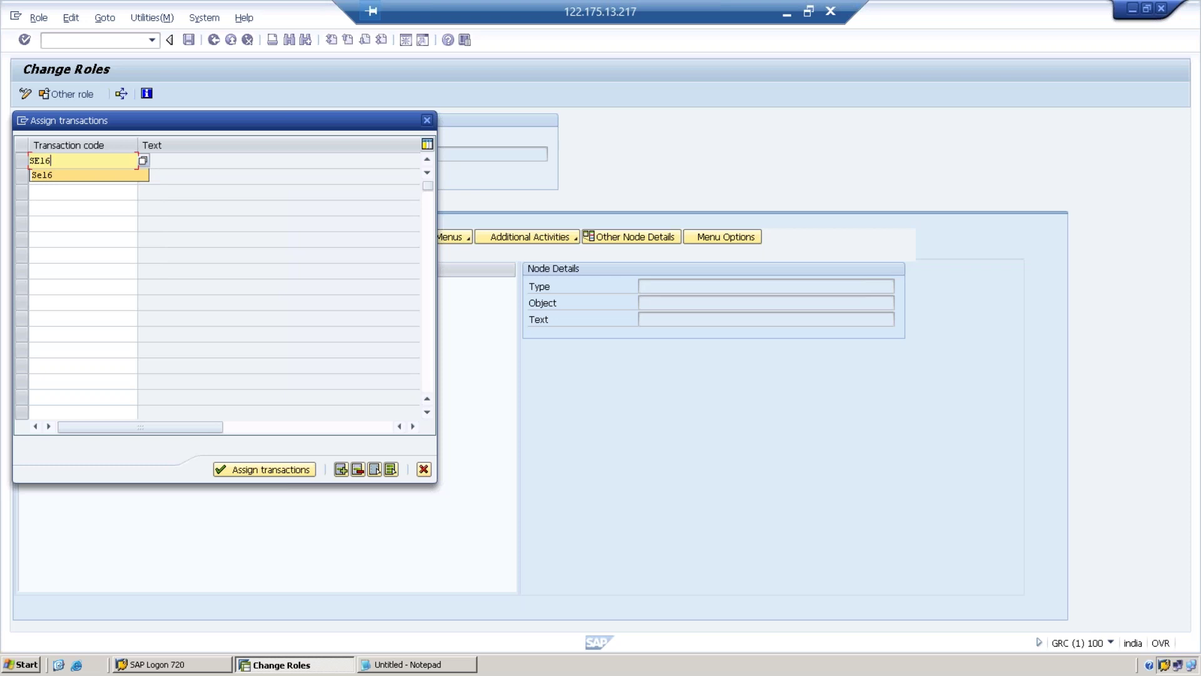
key(Return)
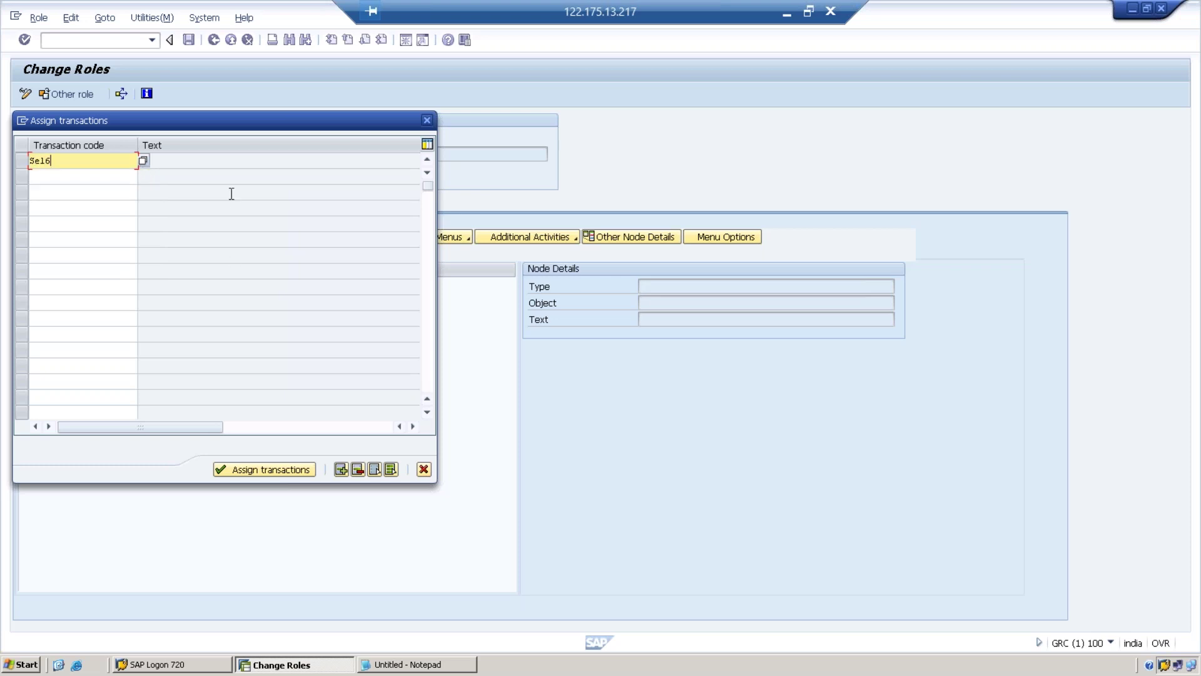
key(Return)
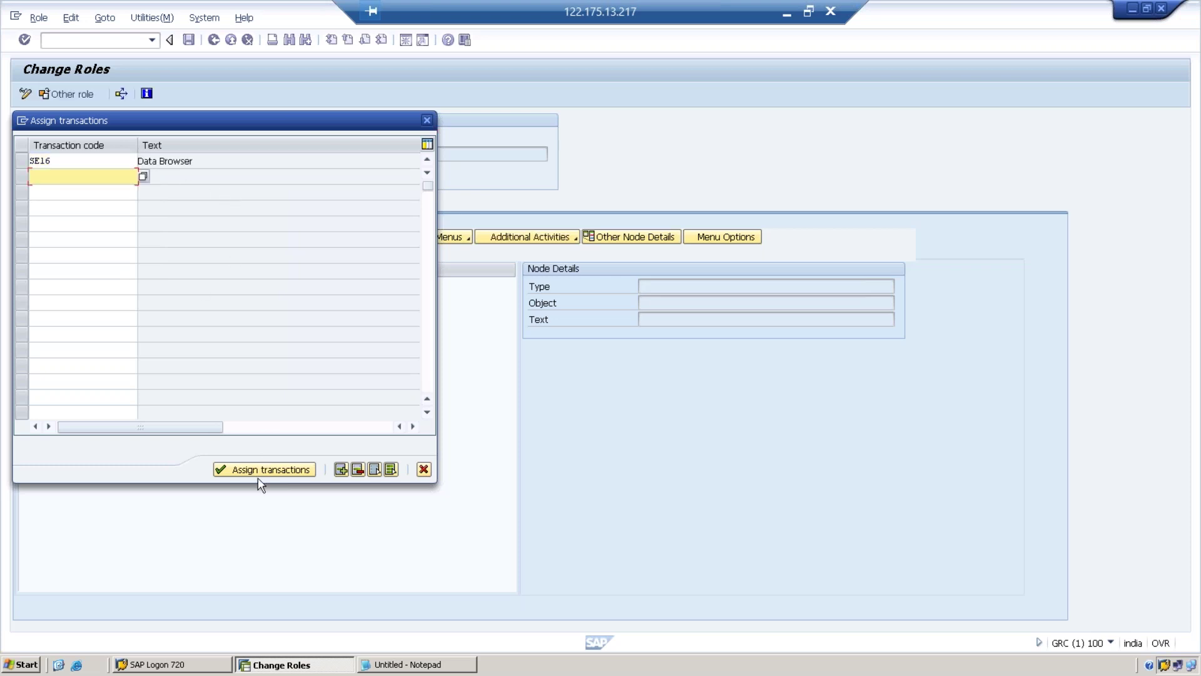
click(260, 470)
click(225, 207)
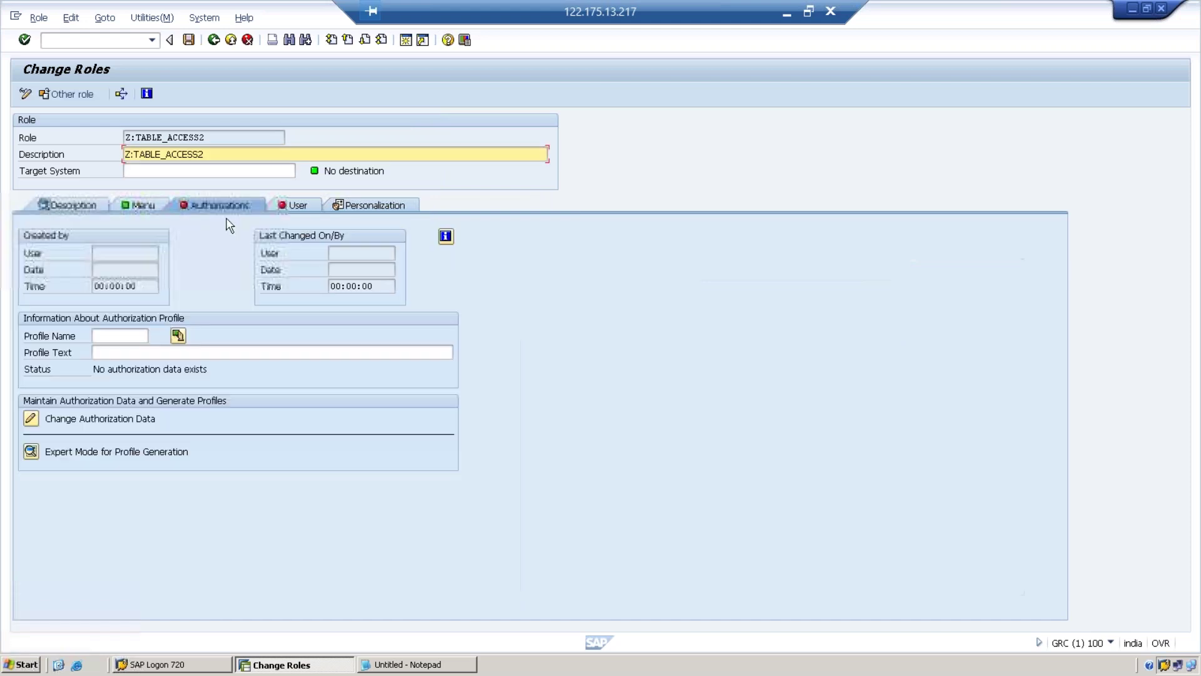
click(31, 418)
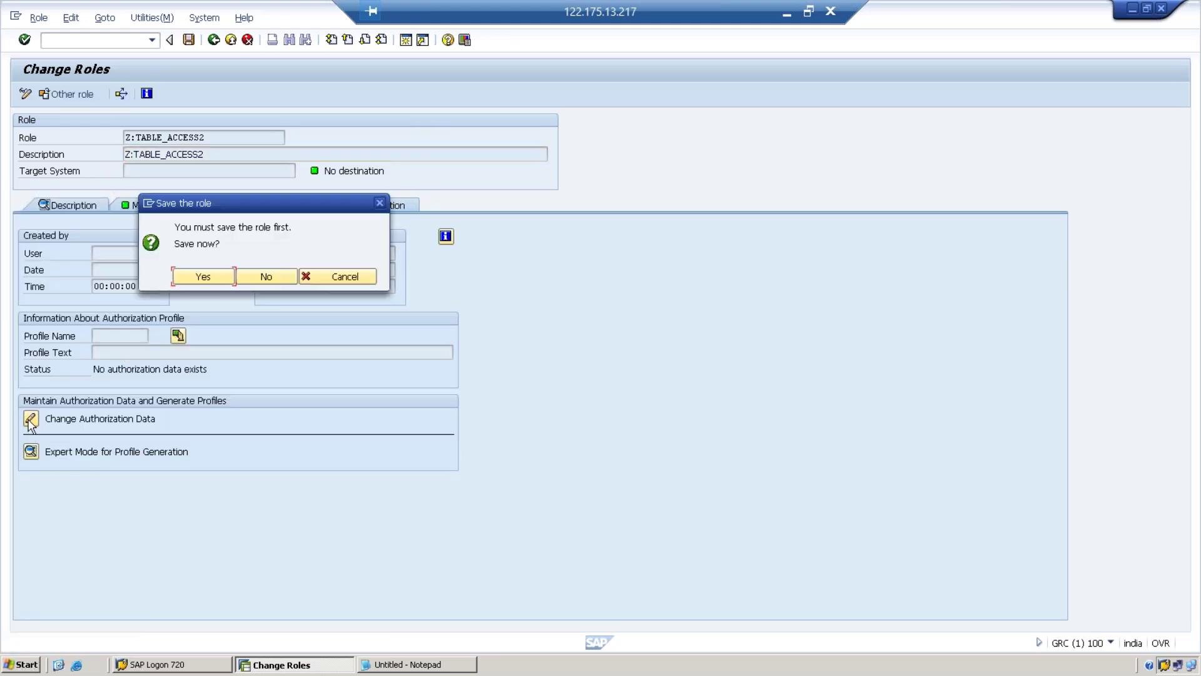
click(182, 280)
Expand the authorization tree and turn on technical names
click(45, 180)
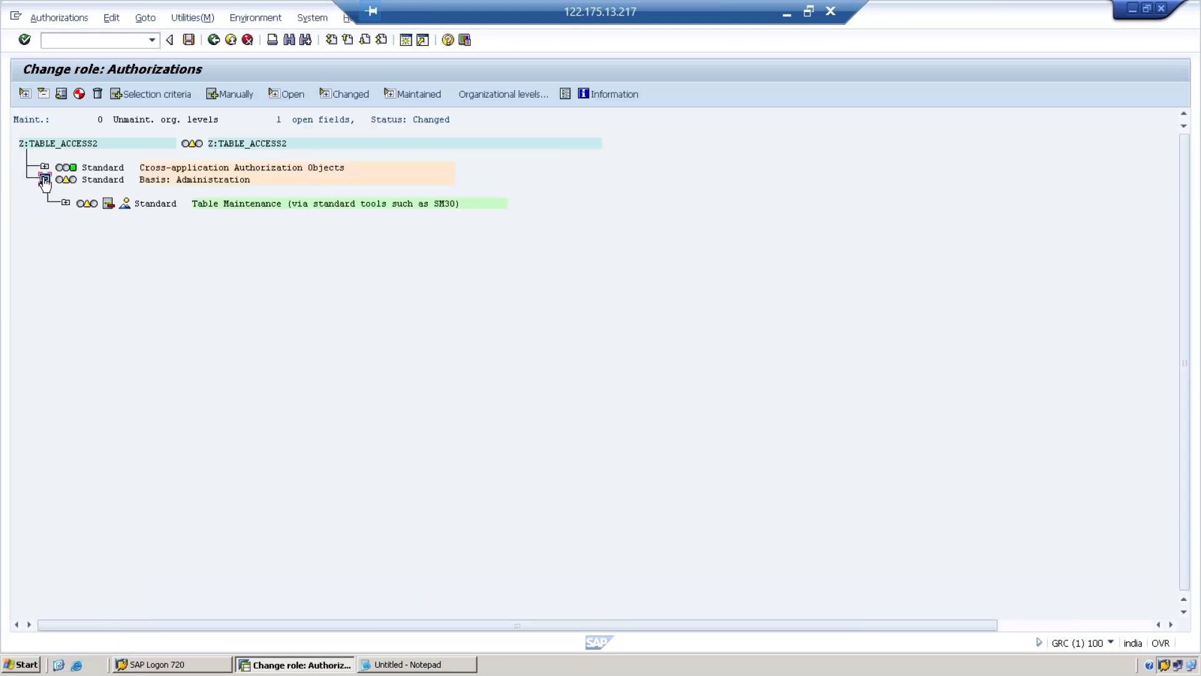
click(44, 167)
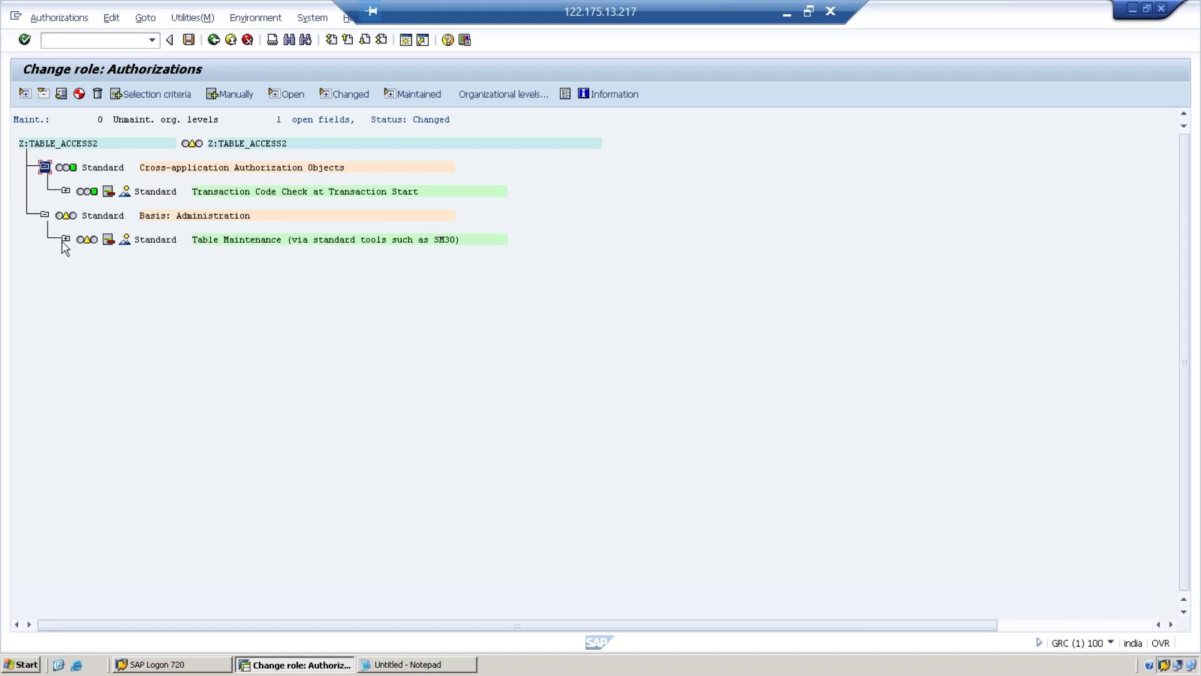
click(65, 239)
click(65, 240)
click(192, 18)
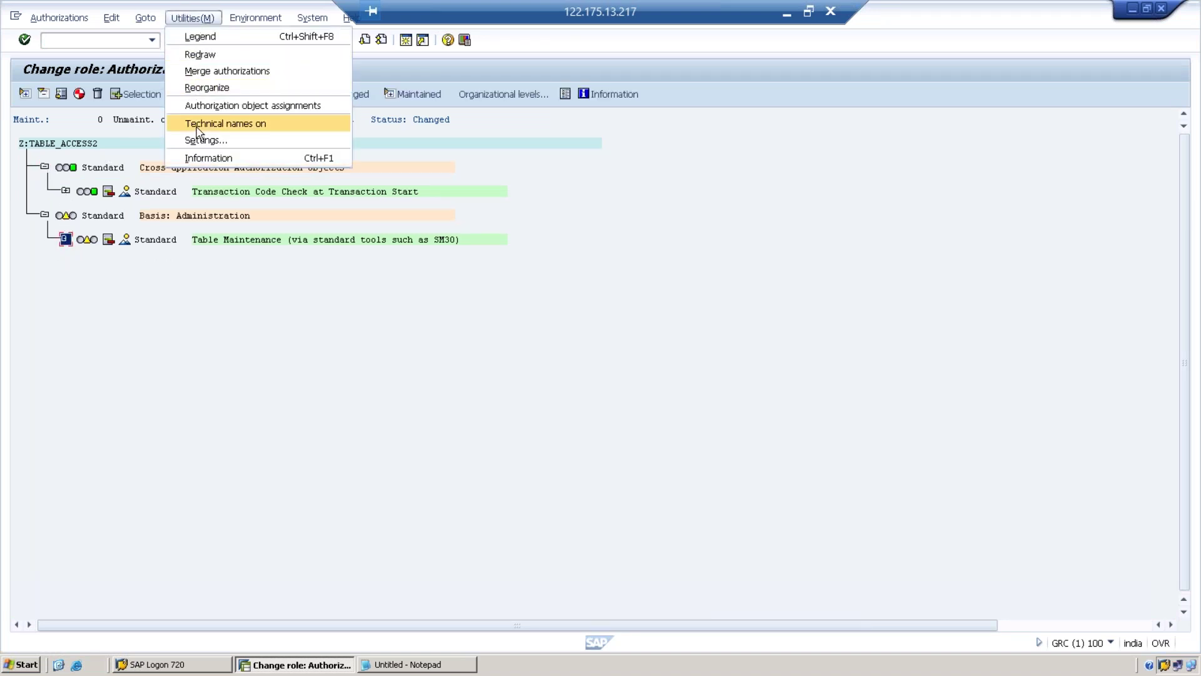
click(198, 125)
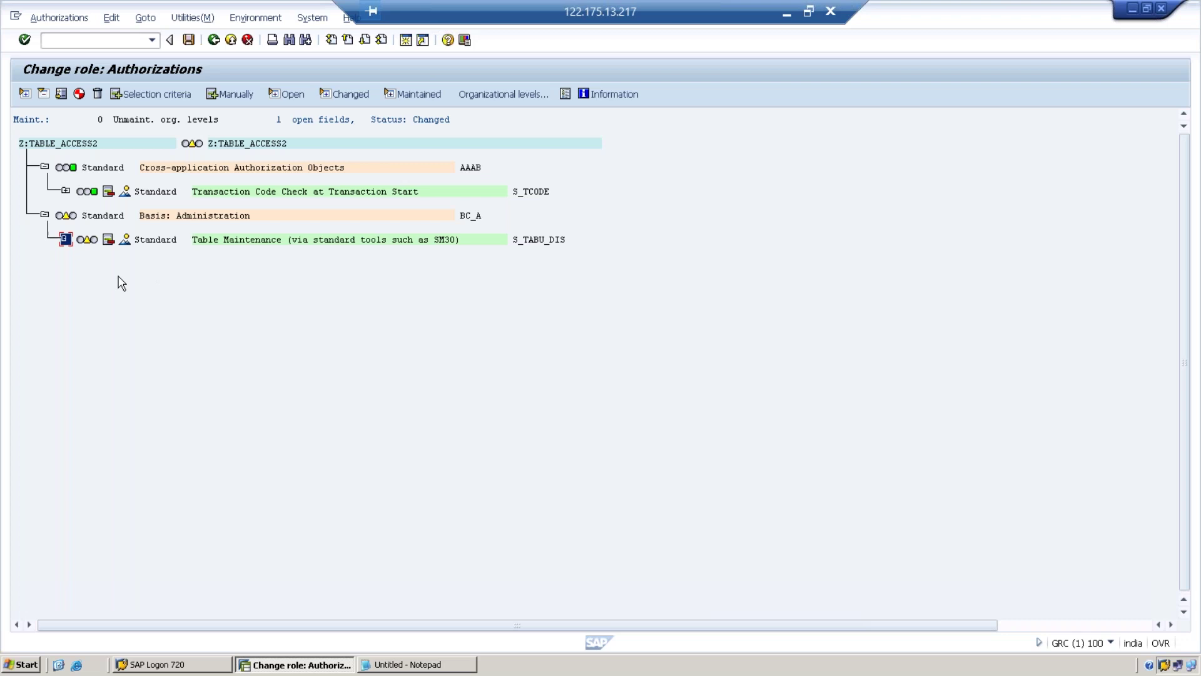
Manually add authorization object S_TABU_NAM and deactivate S_TABU_DIS
click(222, 95)
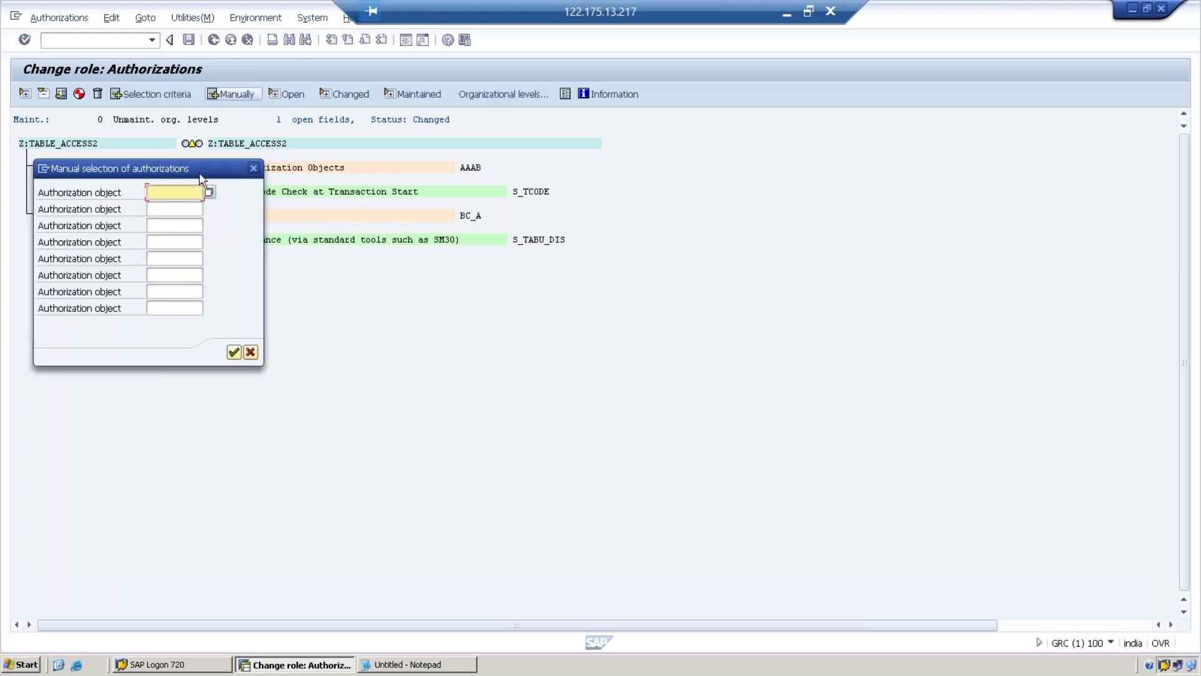
text(S_)
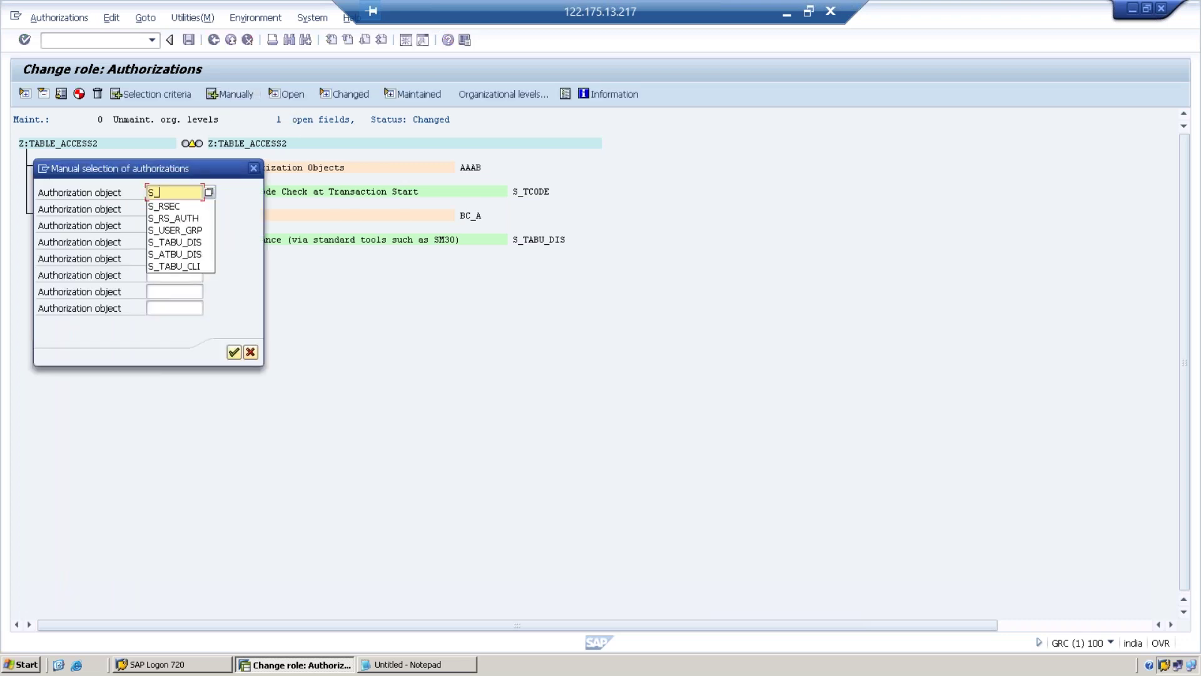
text(TABU)
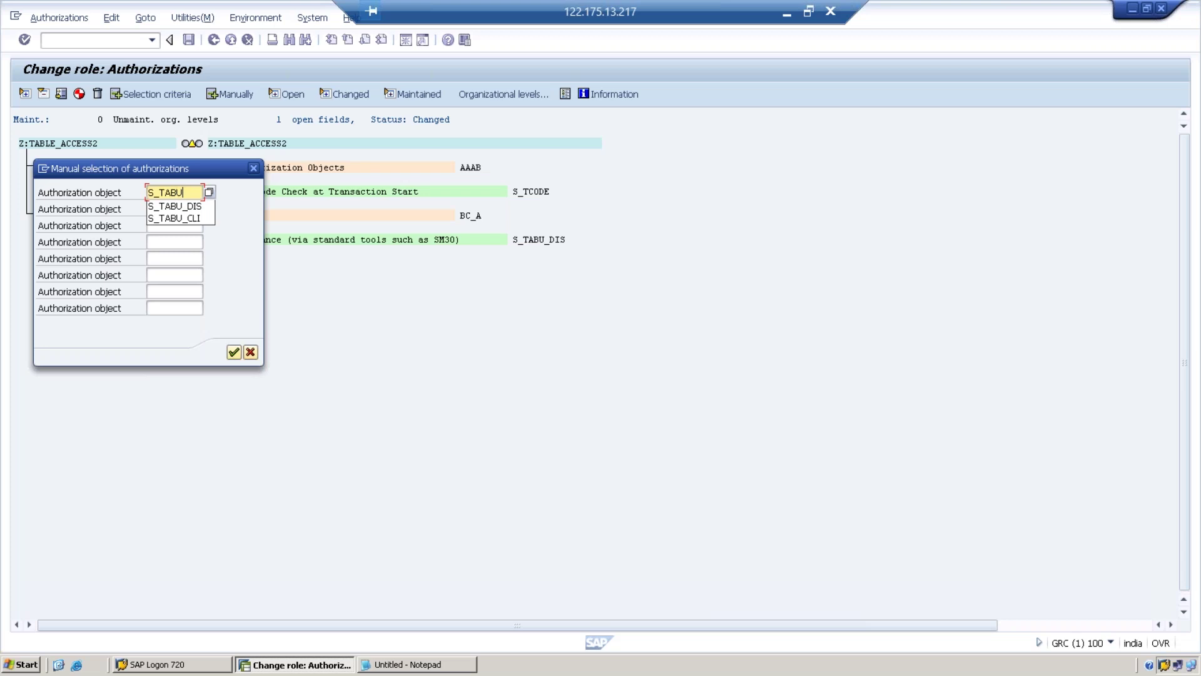
text(_NAM)
key(Return)
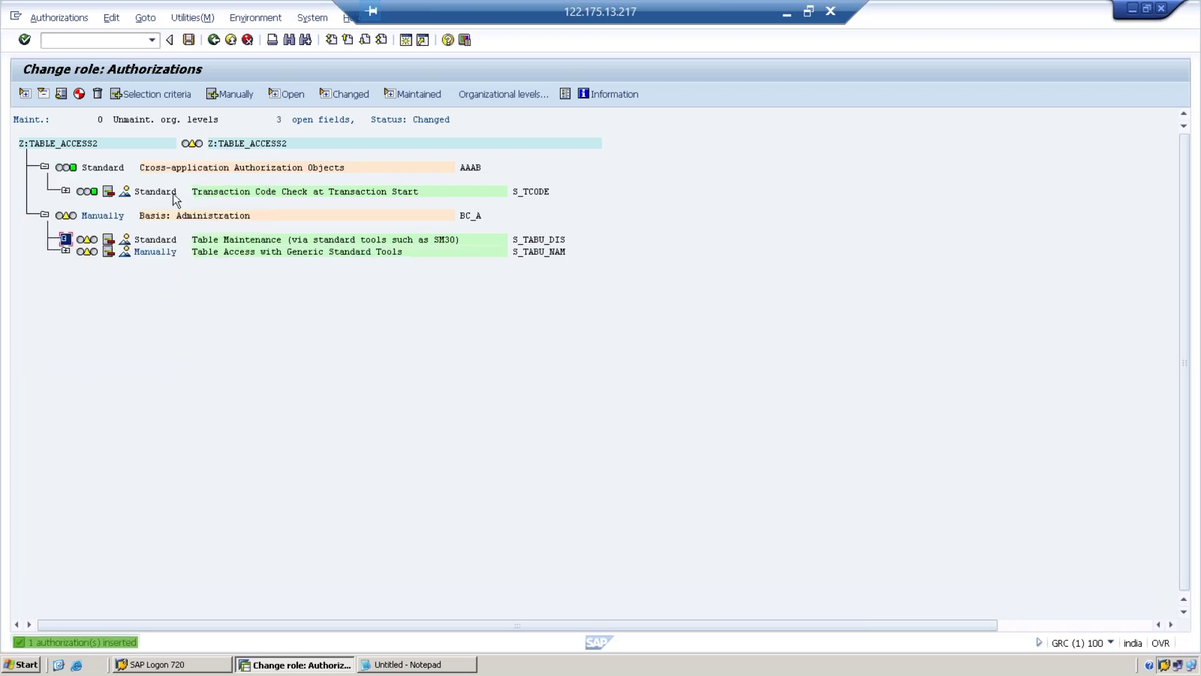
click(108, 243)
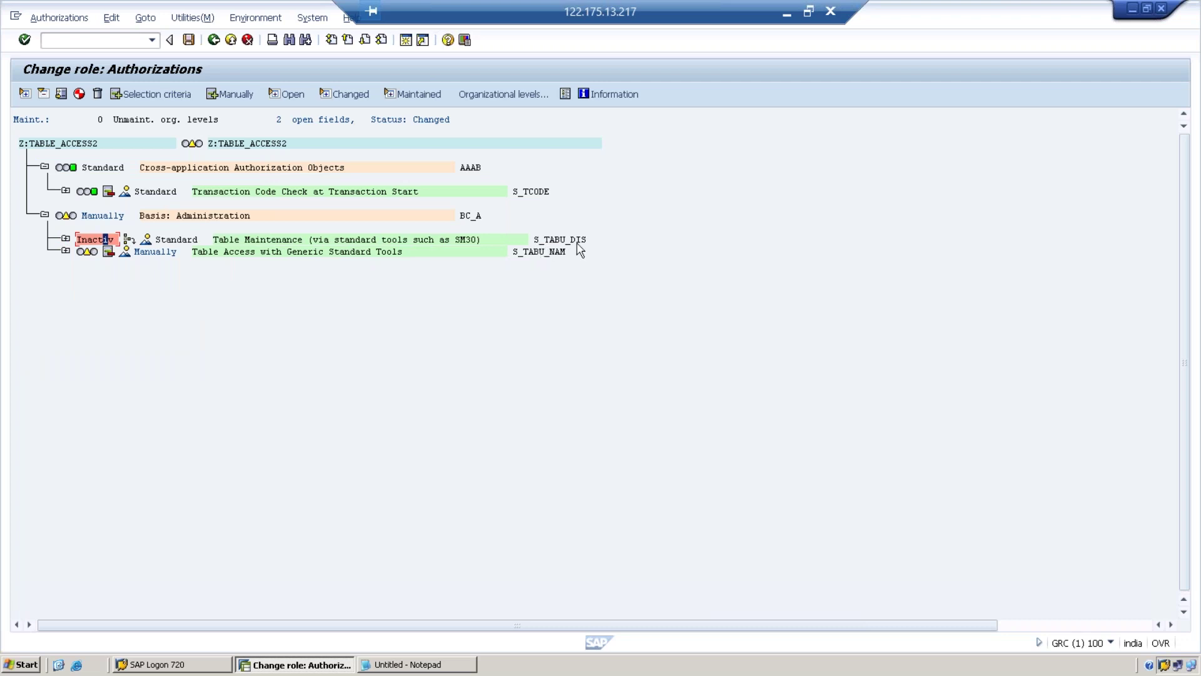
Give S_TABU_NAM Activity 03 Display and table USR02
click(66, 251)
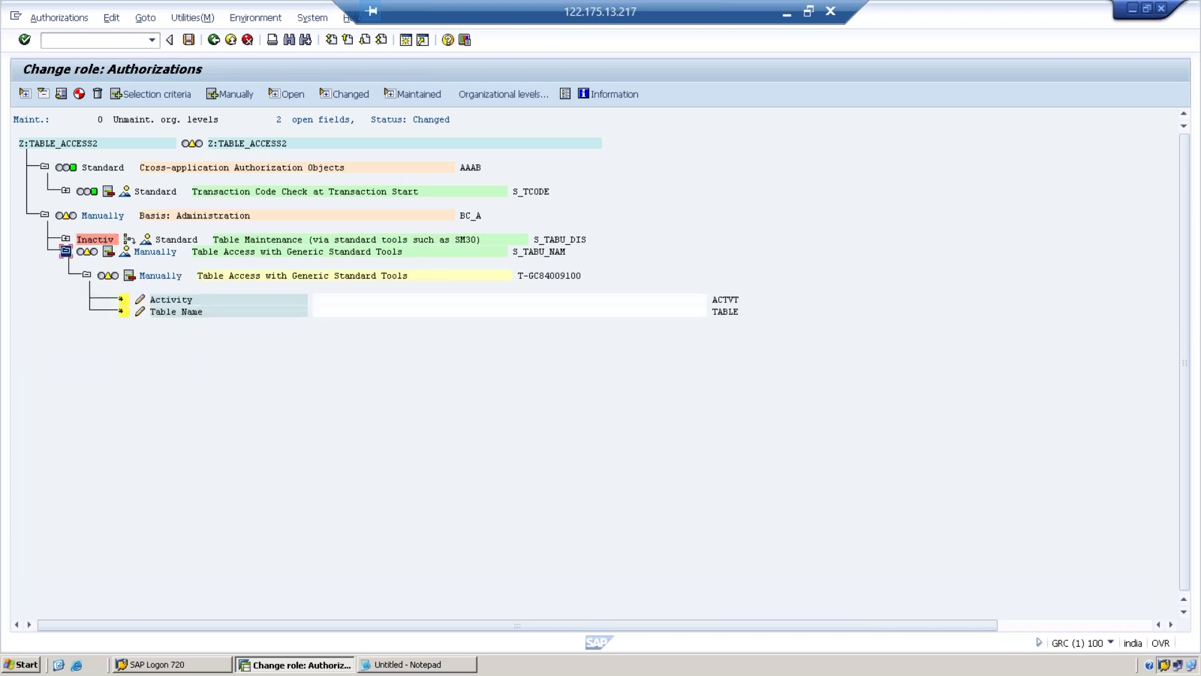
click(141, 303)
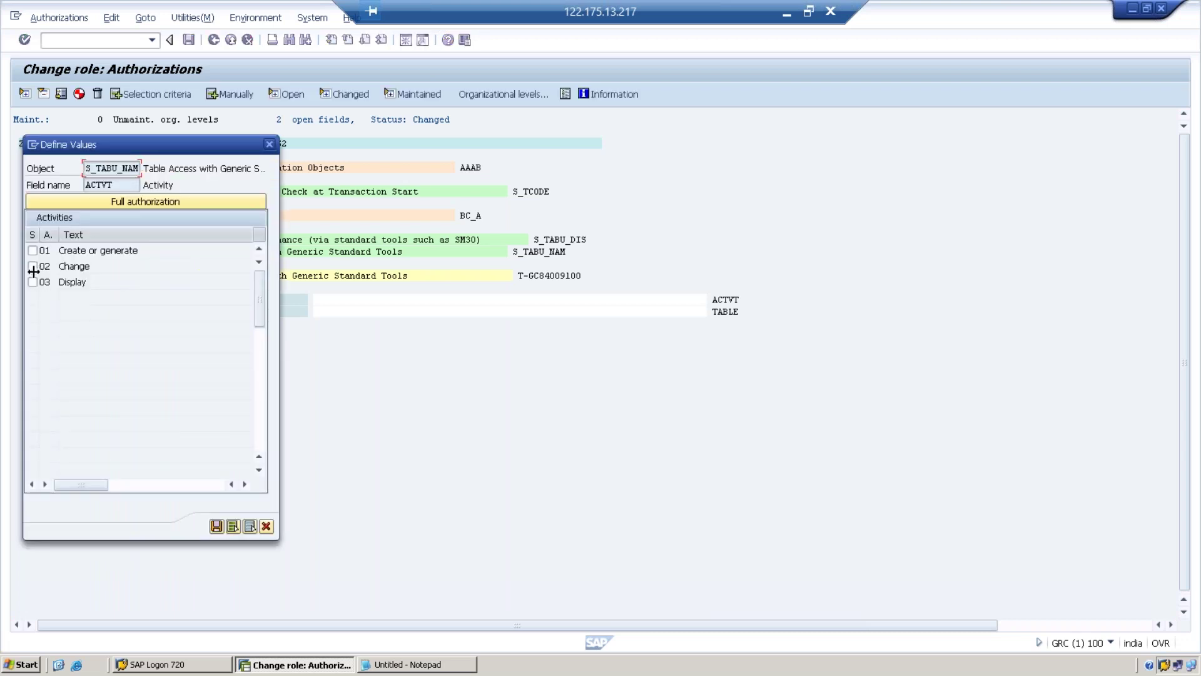
click(33, 282)
click(216, 526)
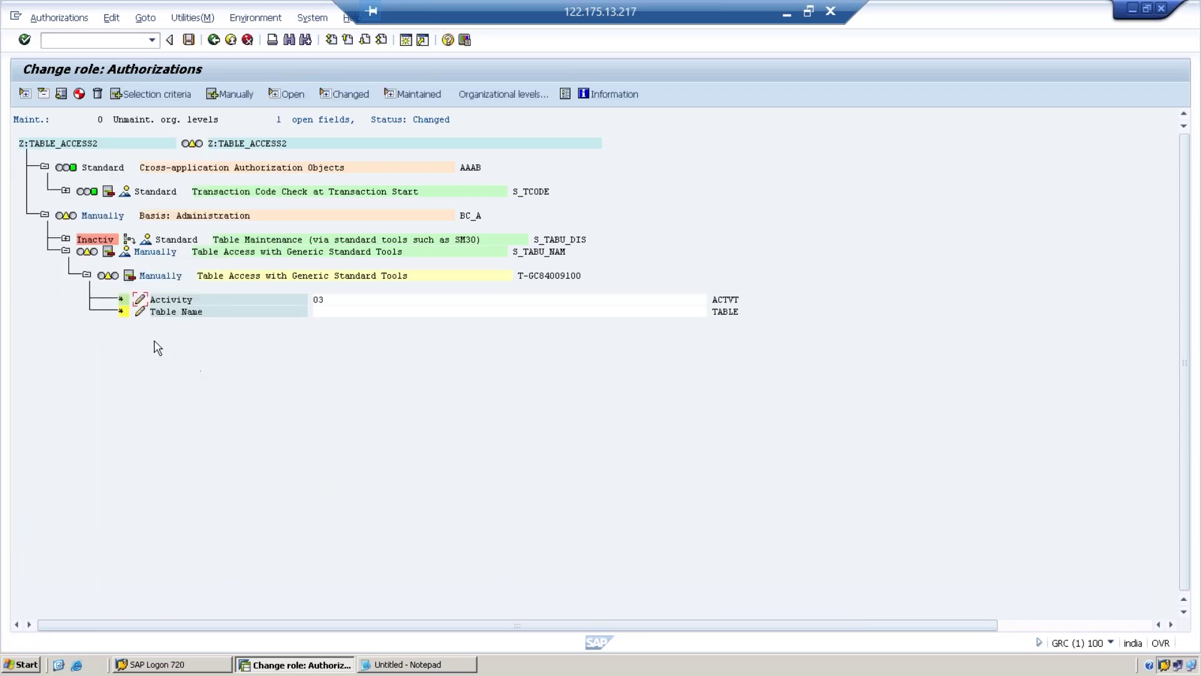
click(140, 314)
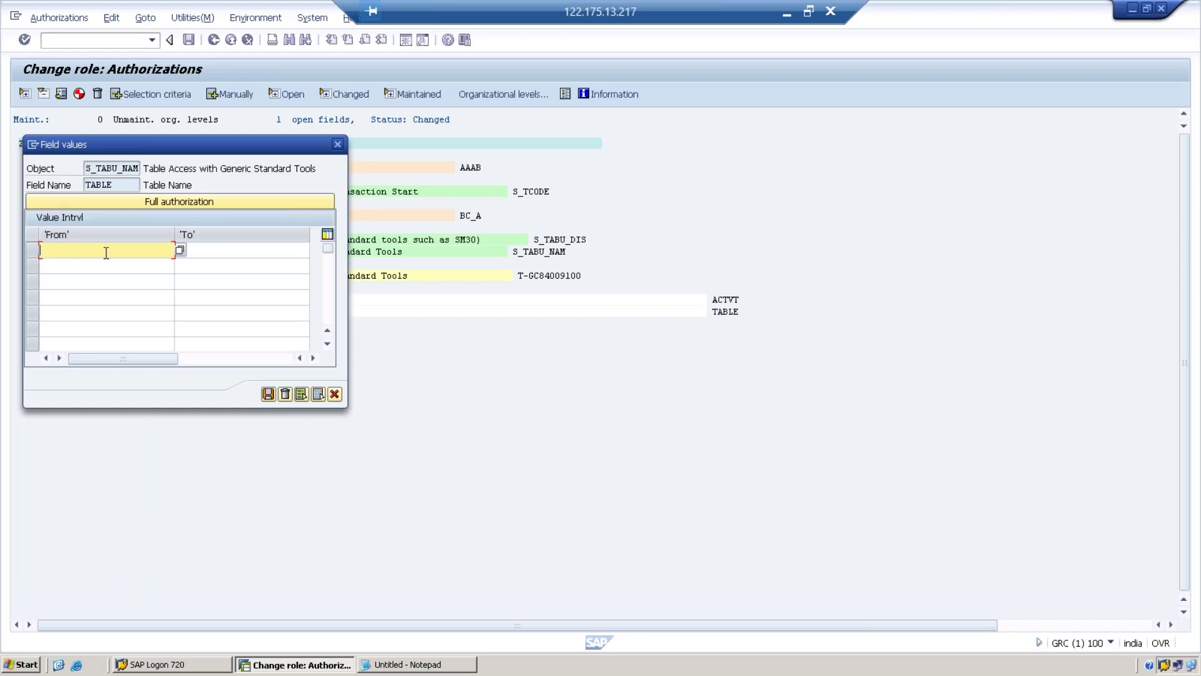
text(USR02)
key(Return)
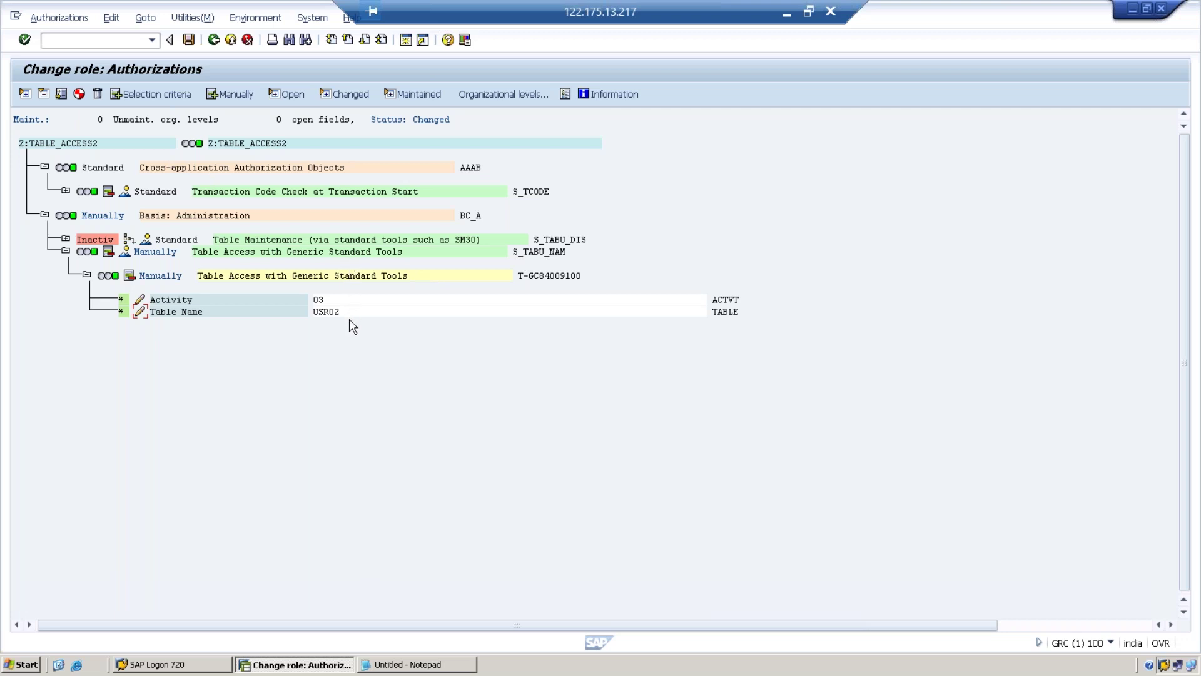
Generate the role's profile with the default name and return to Role Maintenance
click(79, 95)
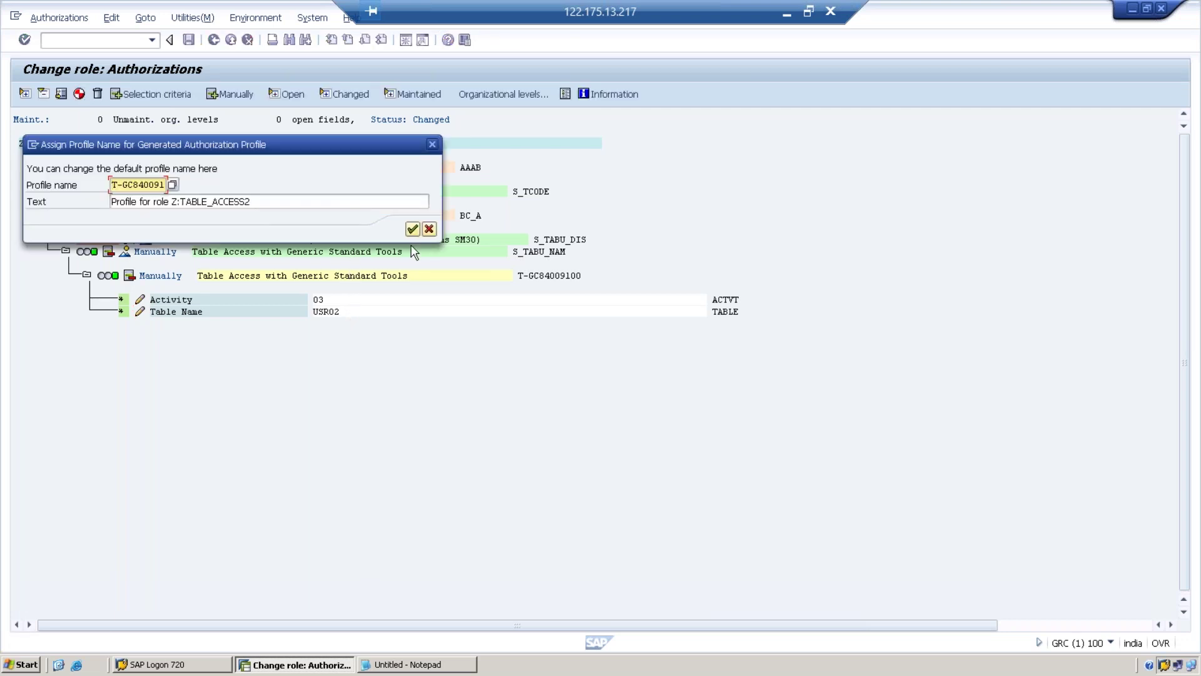
click(412, 229)
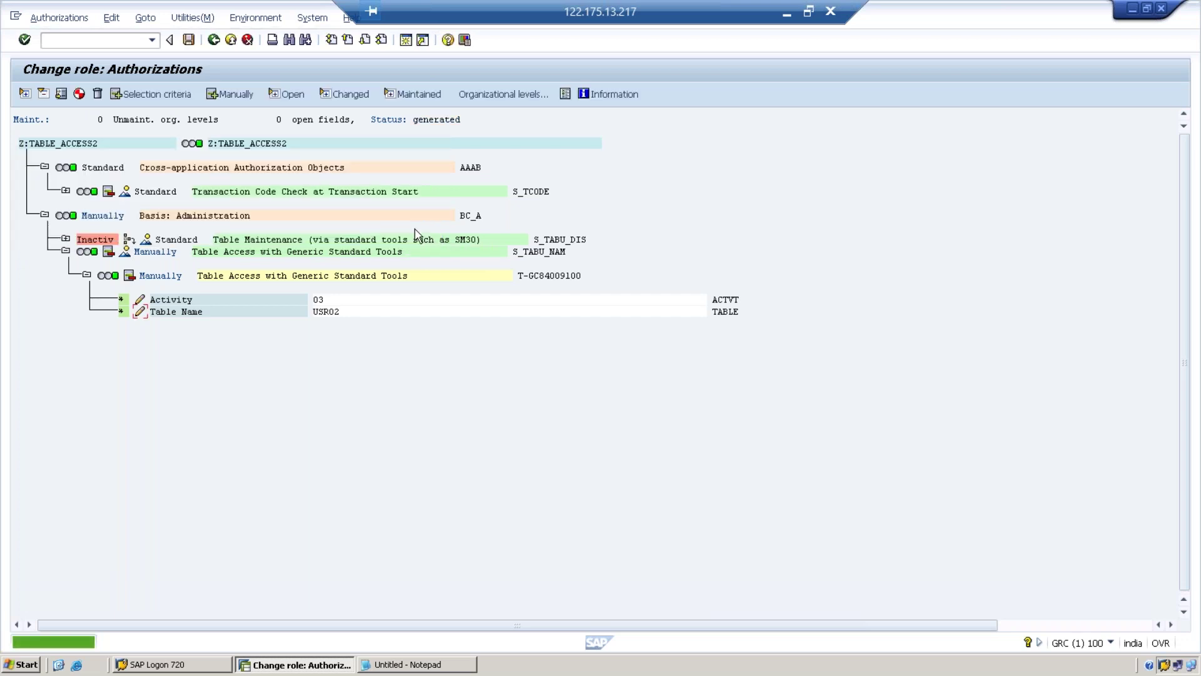
click(214, 40)
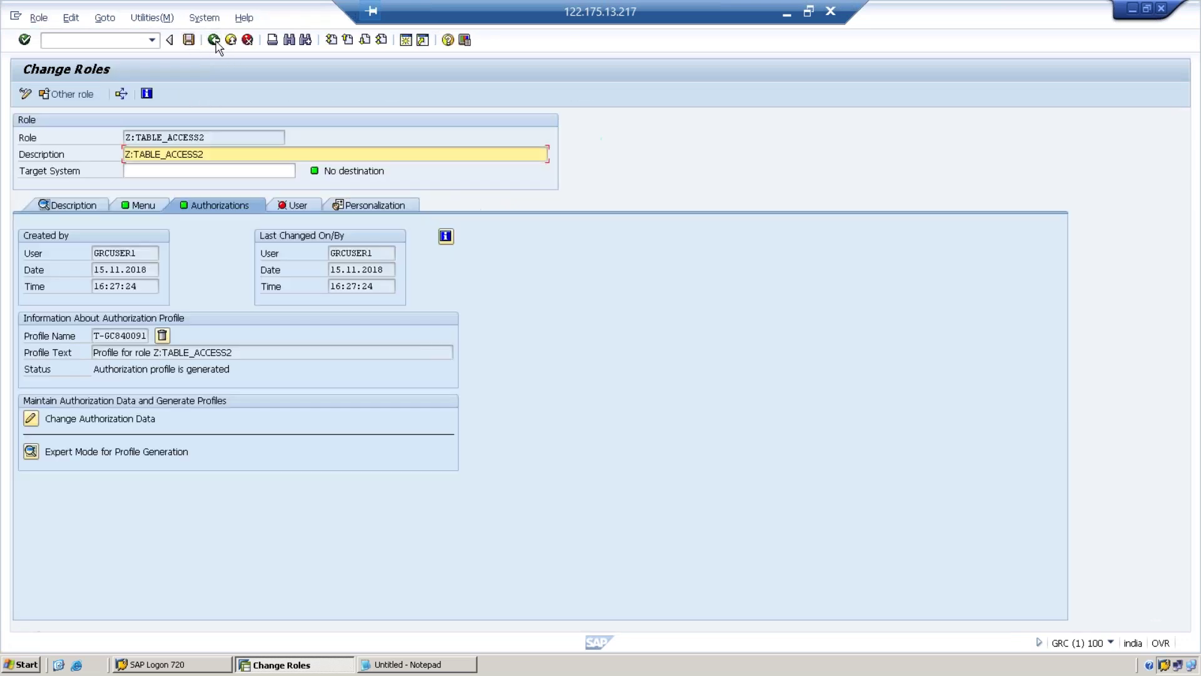
click(214, 41)
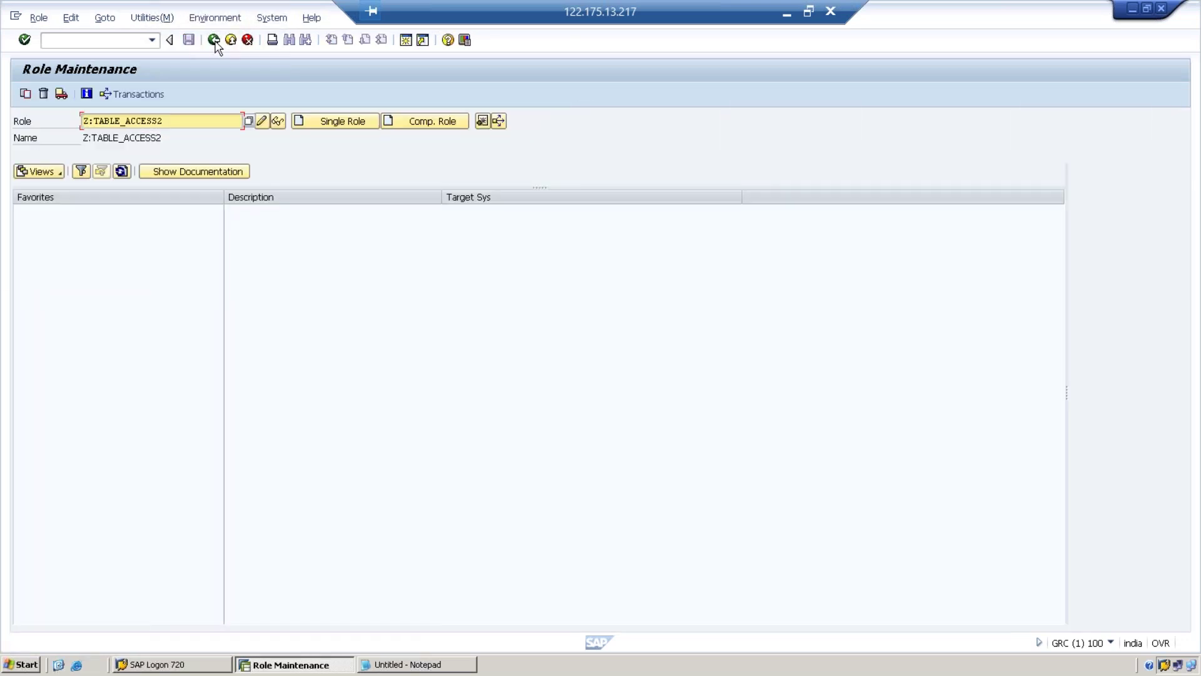
Return to Easy Access, run SU01 and start creating user TEST_NAM with a last name
click(213, 41)
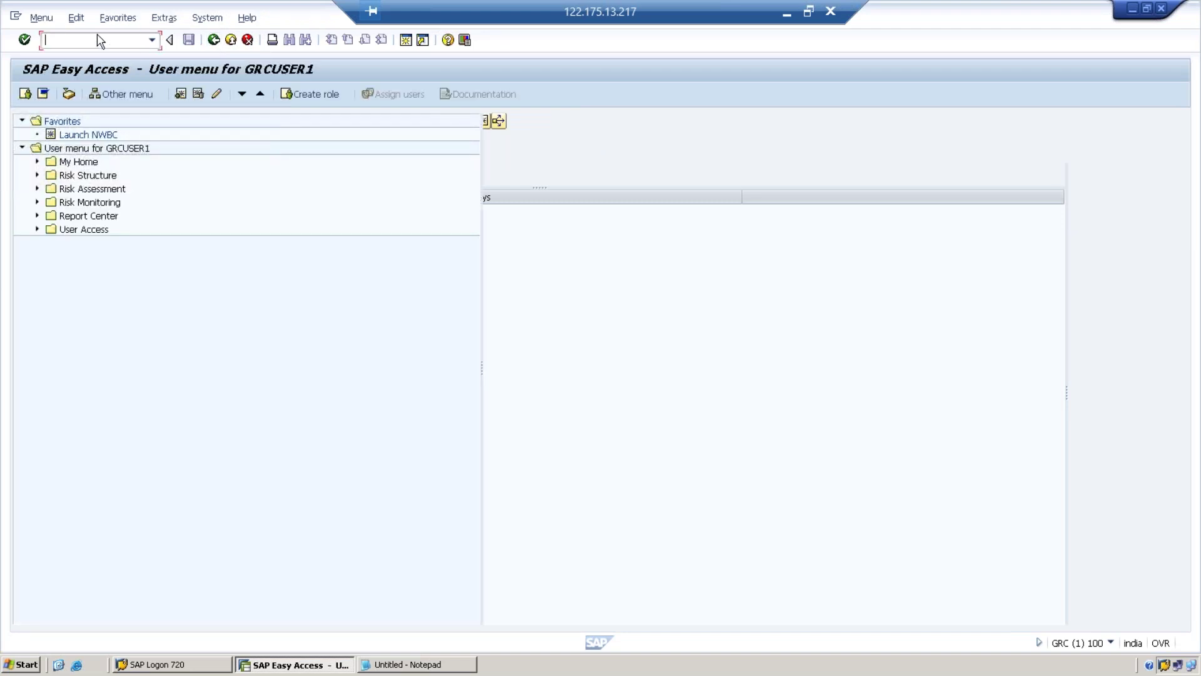
text(su01)
key(Return)
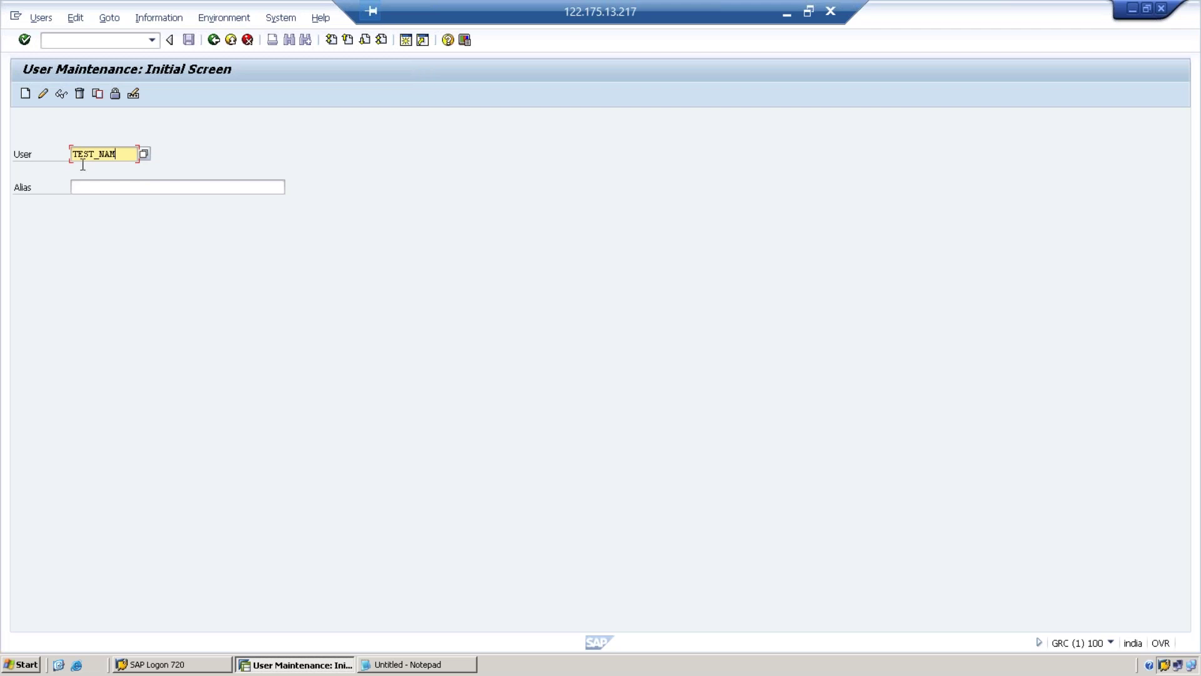
click(25, 94)
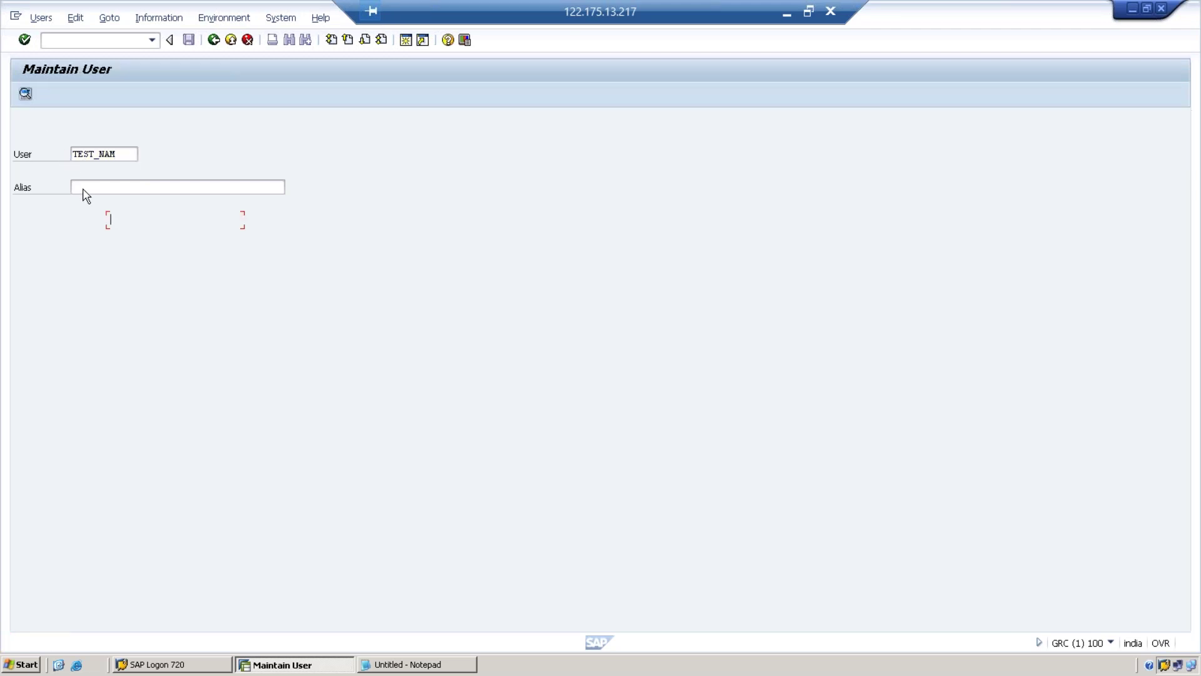
click(123, 237)
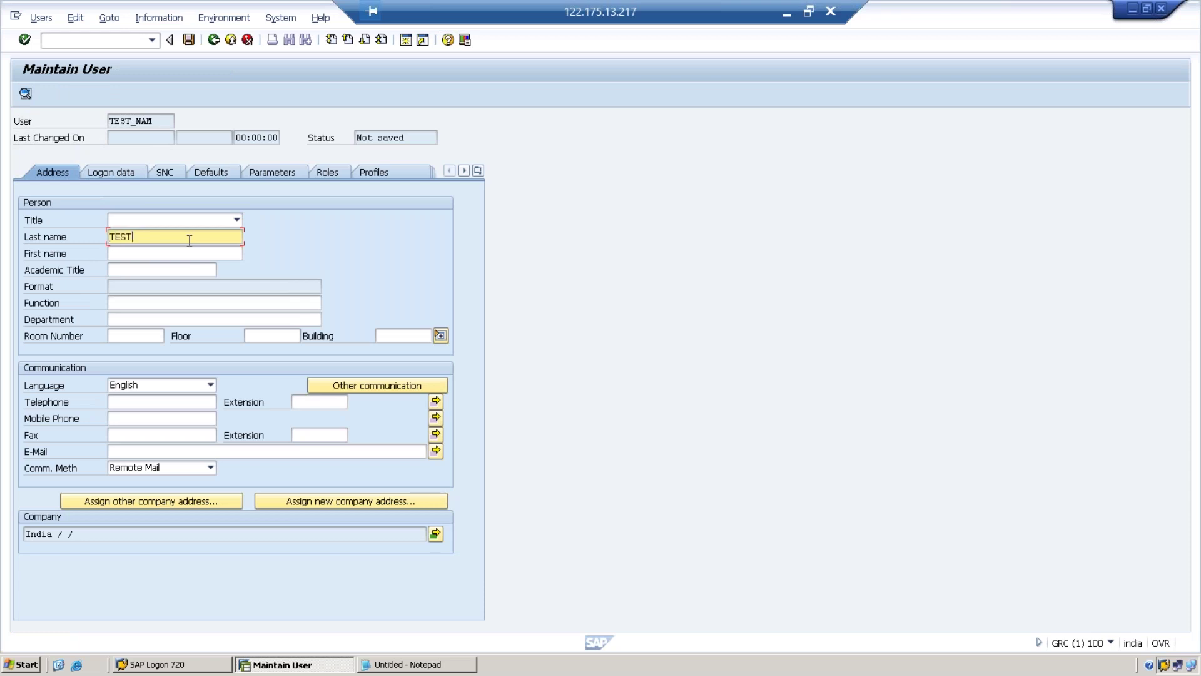
Enter and repeat TEST_NAM's initial password on the Logon data tab
click(110, 174)
click(170, 269)
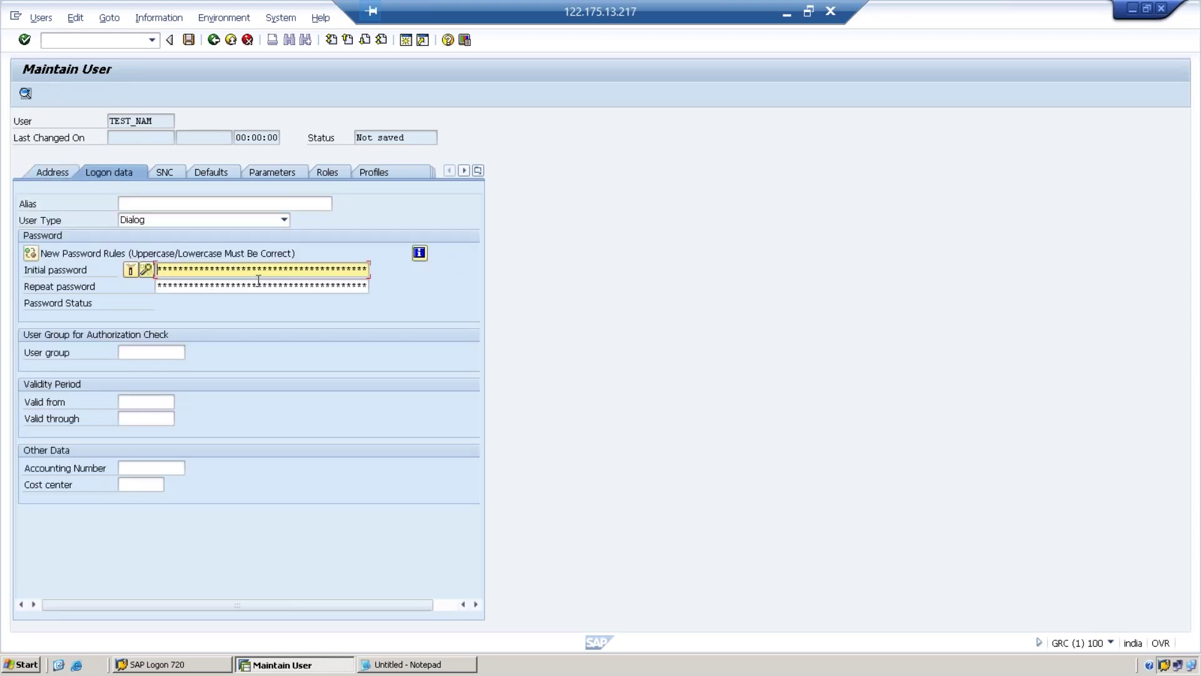
click(258, 280)
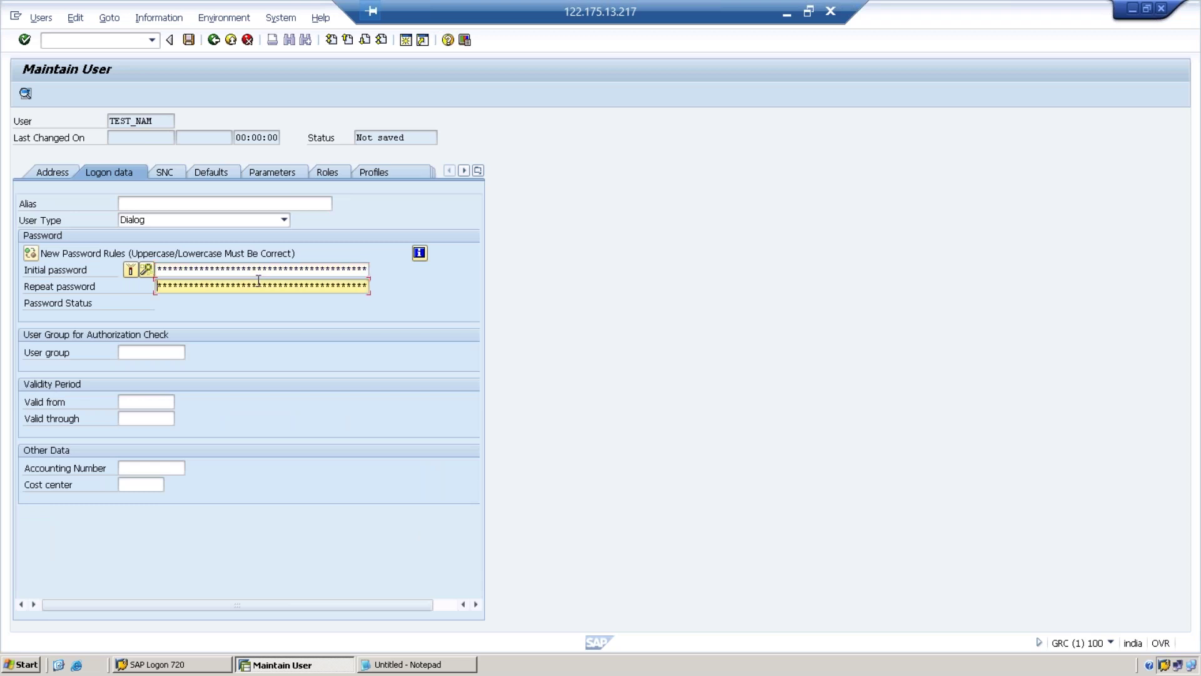
key(Return)
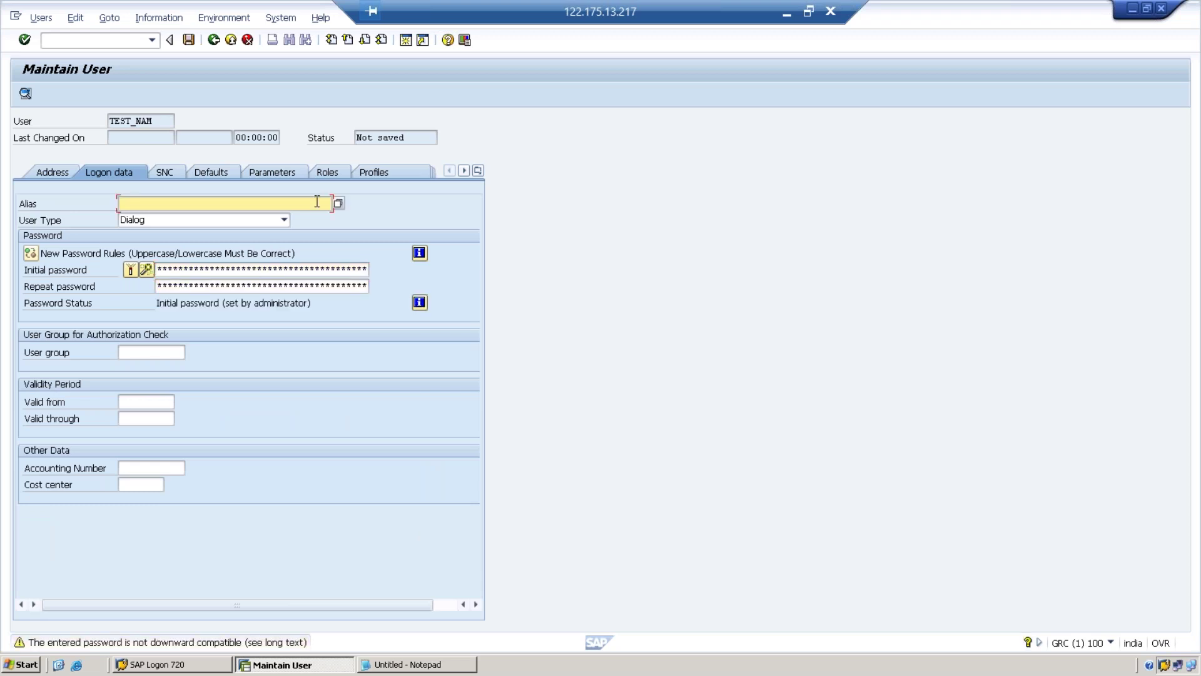
Assign role Z:TABLE_ACCESS1 to TEST_NAM and save the user
click(327, 172)
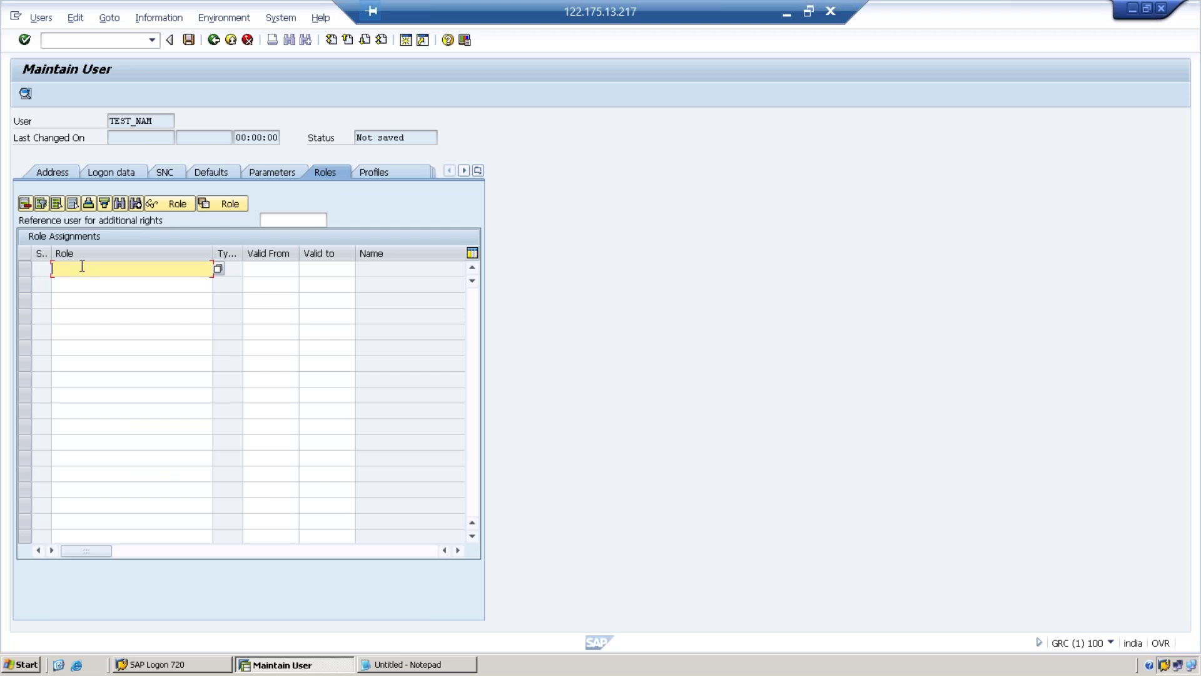
text(Z:TABLE_ACCESS1)
key(Return)
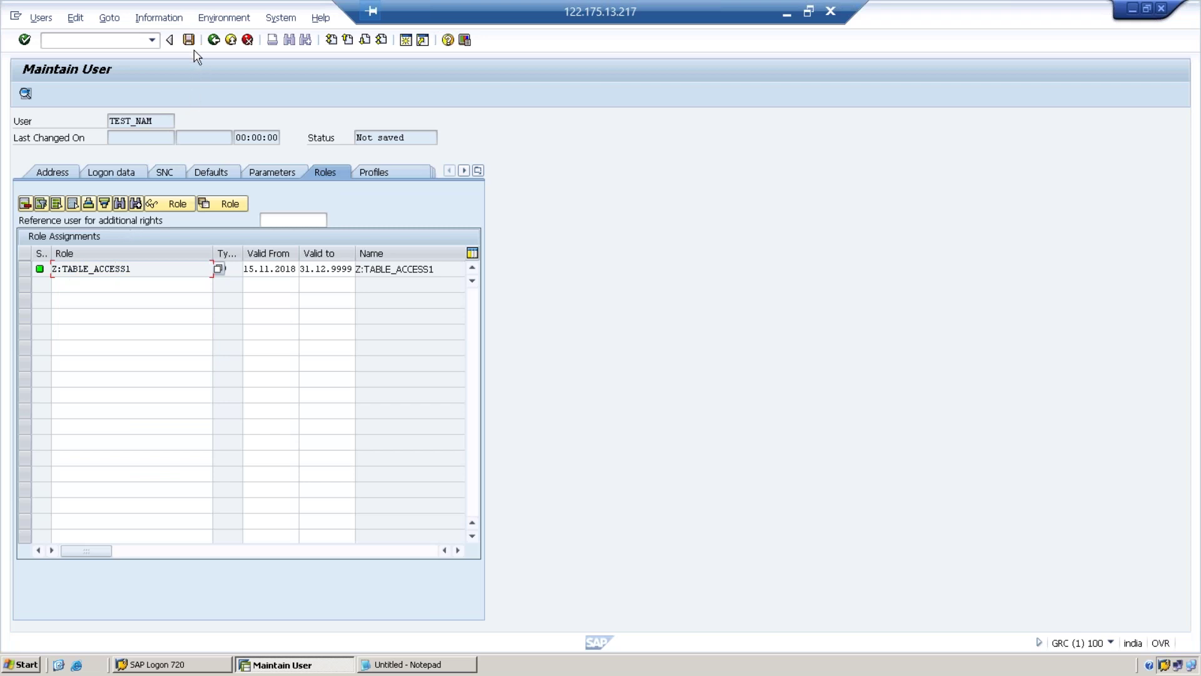
click(189, 40)
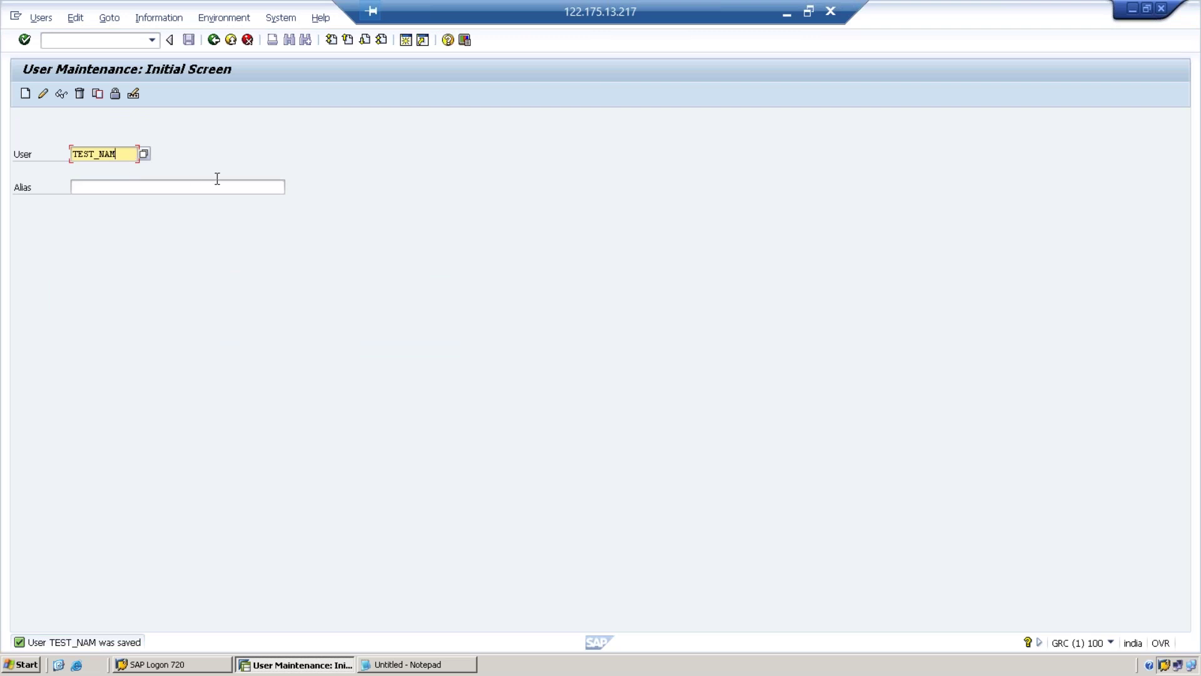
Pick user TEST_NAM from earlier entries in SU01 and open it for changing
key(BackSpace)
key(BackSpace)
key(BackSpace)
text(D)
key(BackSpace)
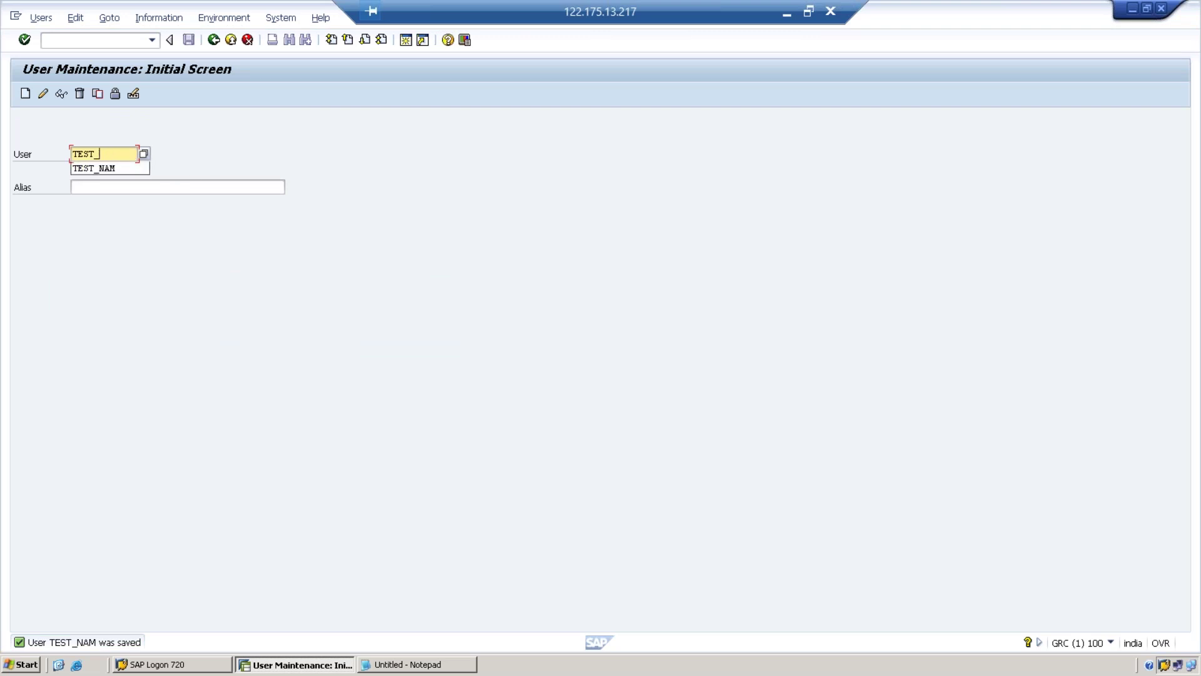
click(118, 168)
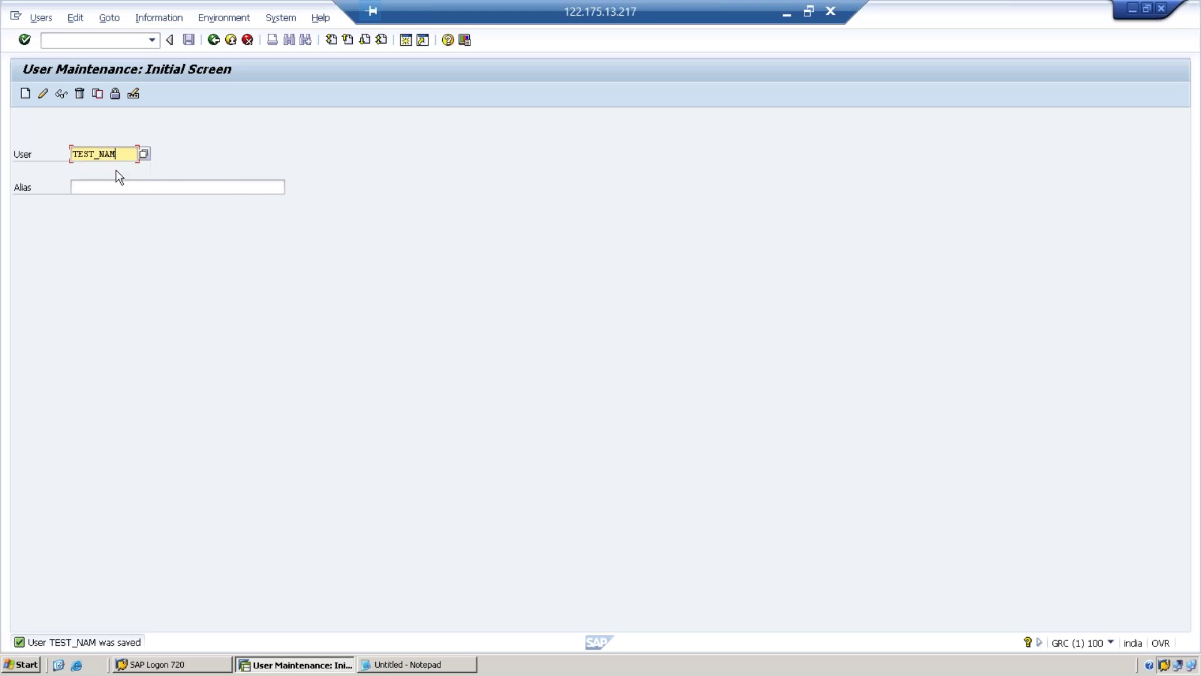
click(43, 93)
Delete the Z:TABLE_ACCESS1 row from TEST_NAM's role assignments
click(328, 173)
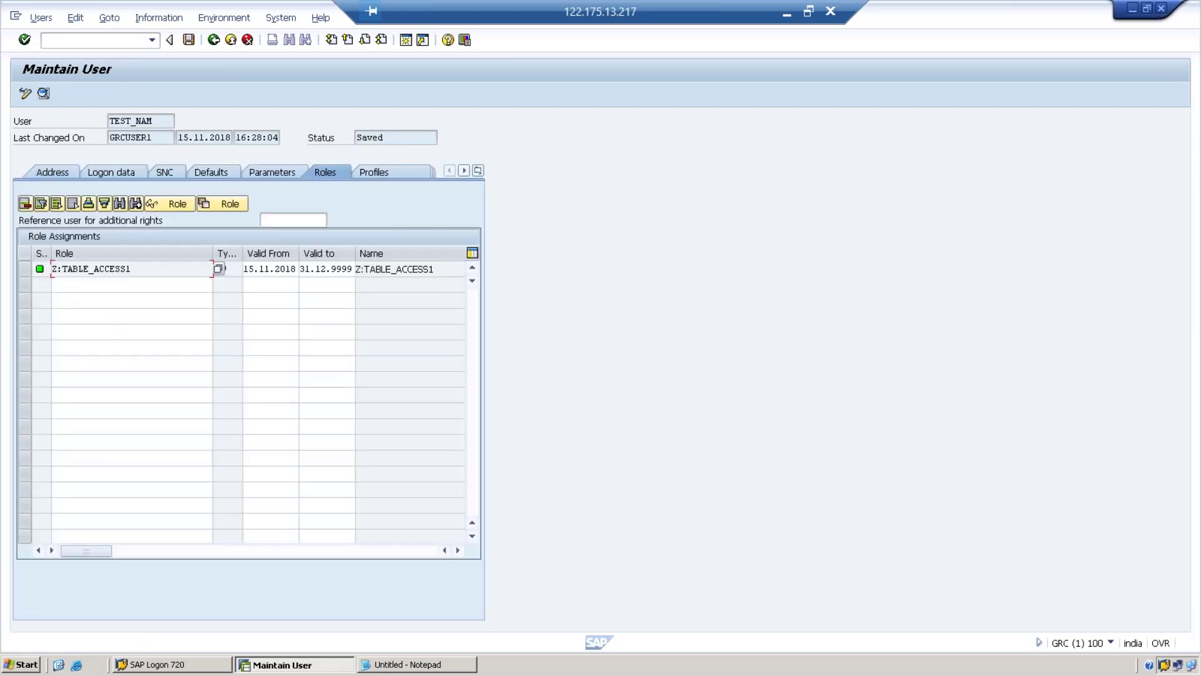
click(22, 272)
click(25, 203)
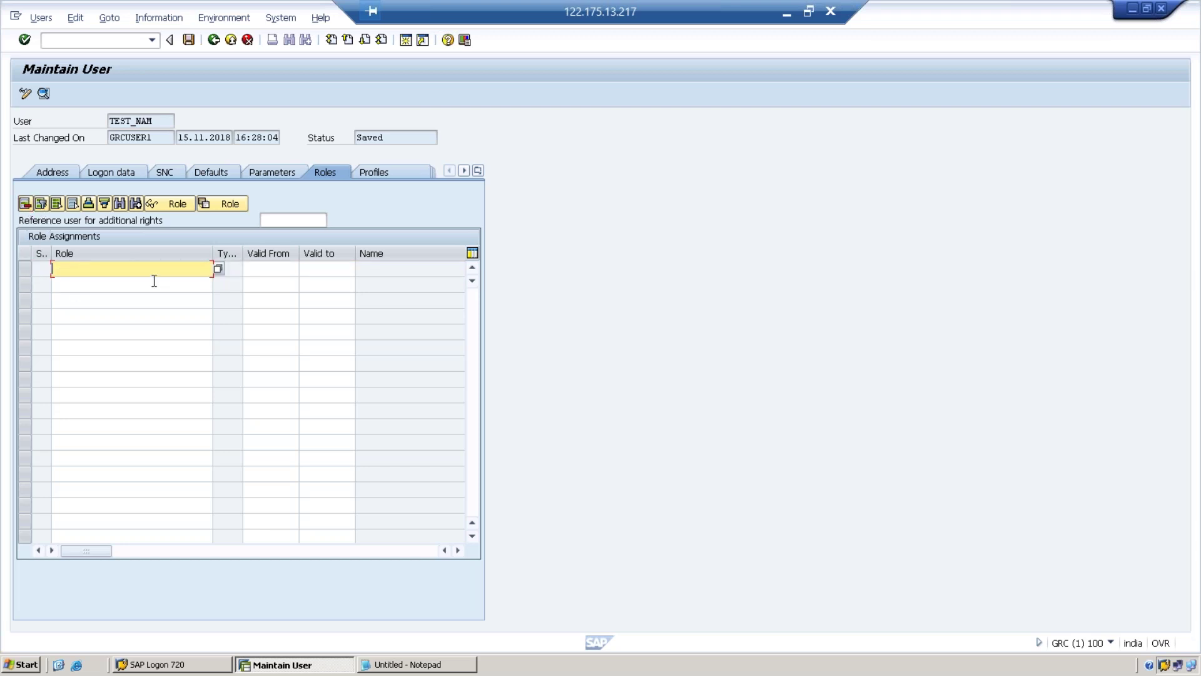
Enter role Z:TABLE_ACCESS2 for TEST_NAM and save the user
text(Z:TBA)
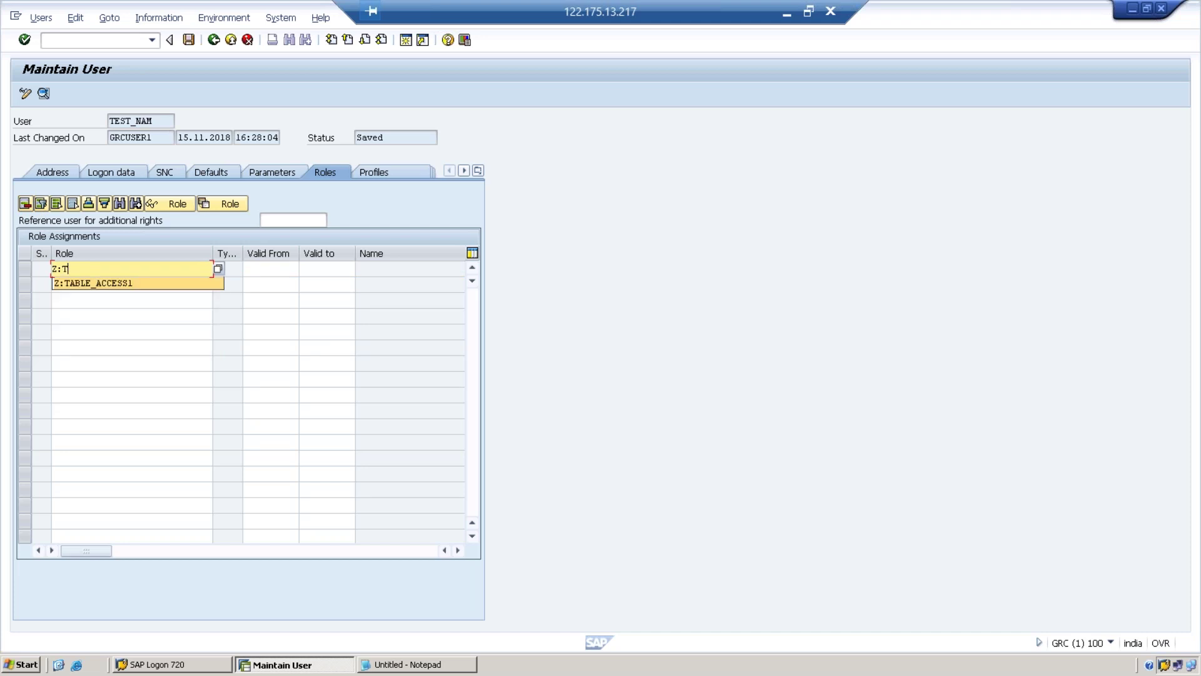
key(BackSpace)
key(BackSpace)
text(A)
click(154, 283)
key(BackSpace)
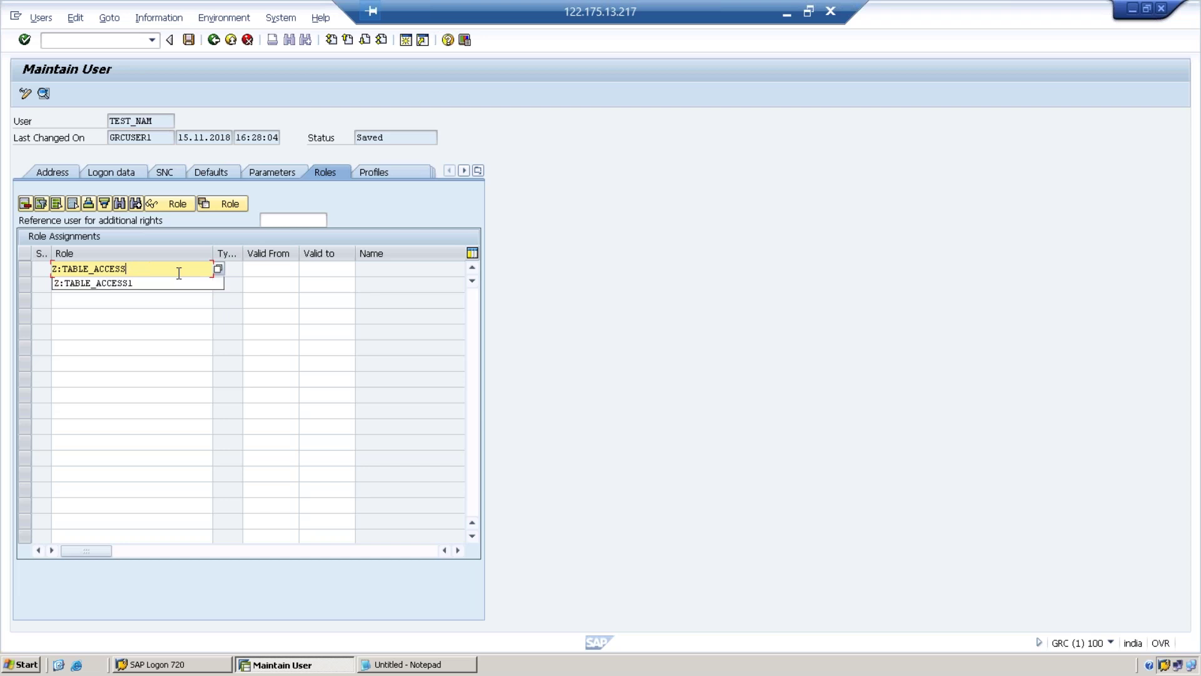
text(2)
click(188, 39)
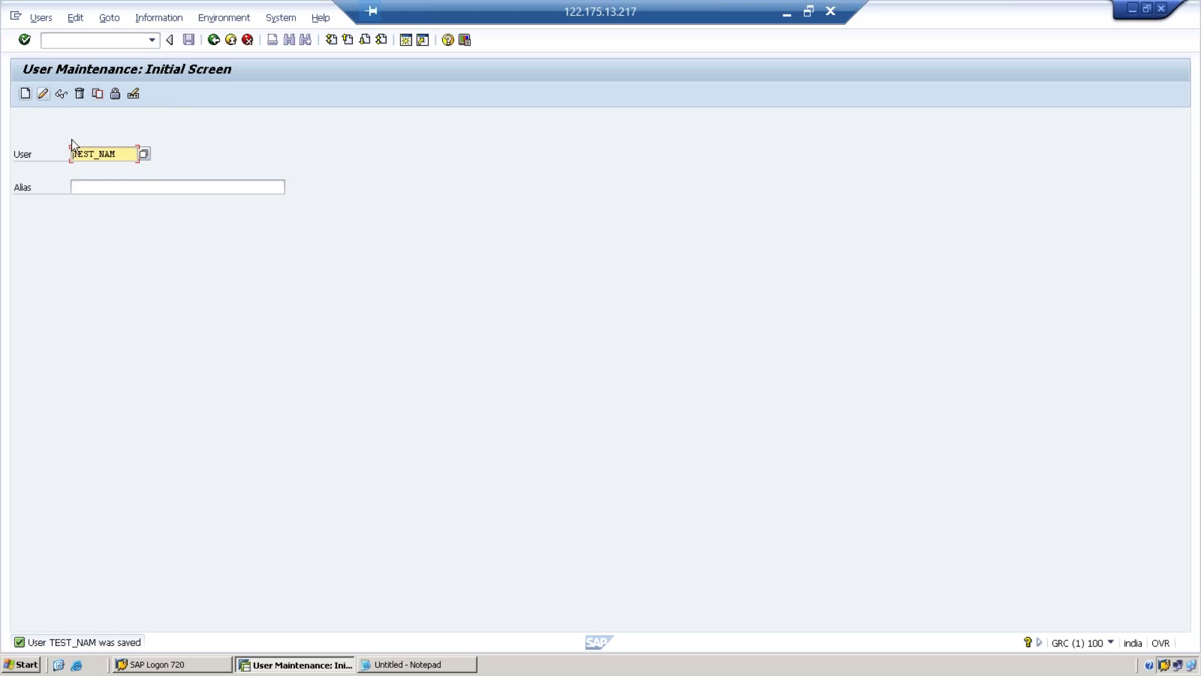
Start creating user TEST_DIS in SU01, pasting TEST_DIS as its last name
click(121, 154)
key(BackSpace)
key(BackSpace)
key(BackSpace)
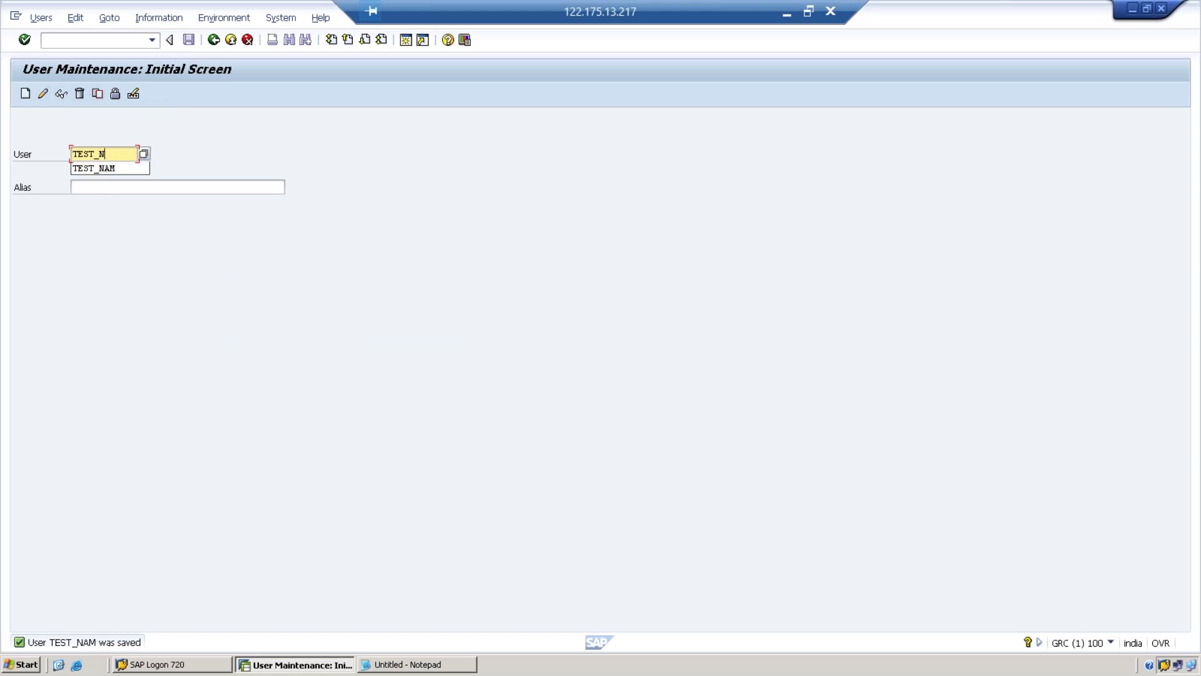
text(DIS)
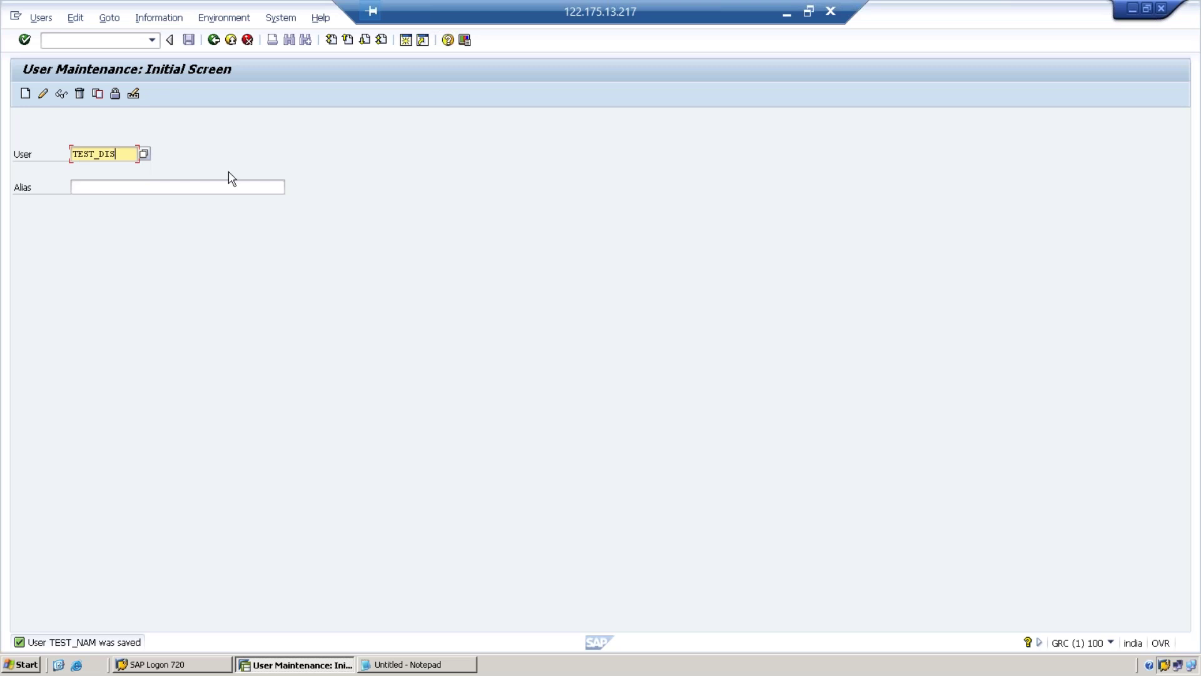
click(43, 93)
click(161, 236)
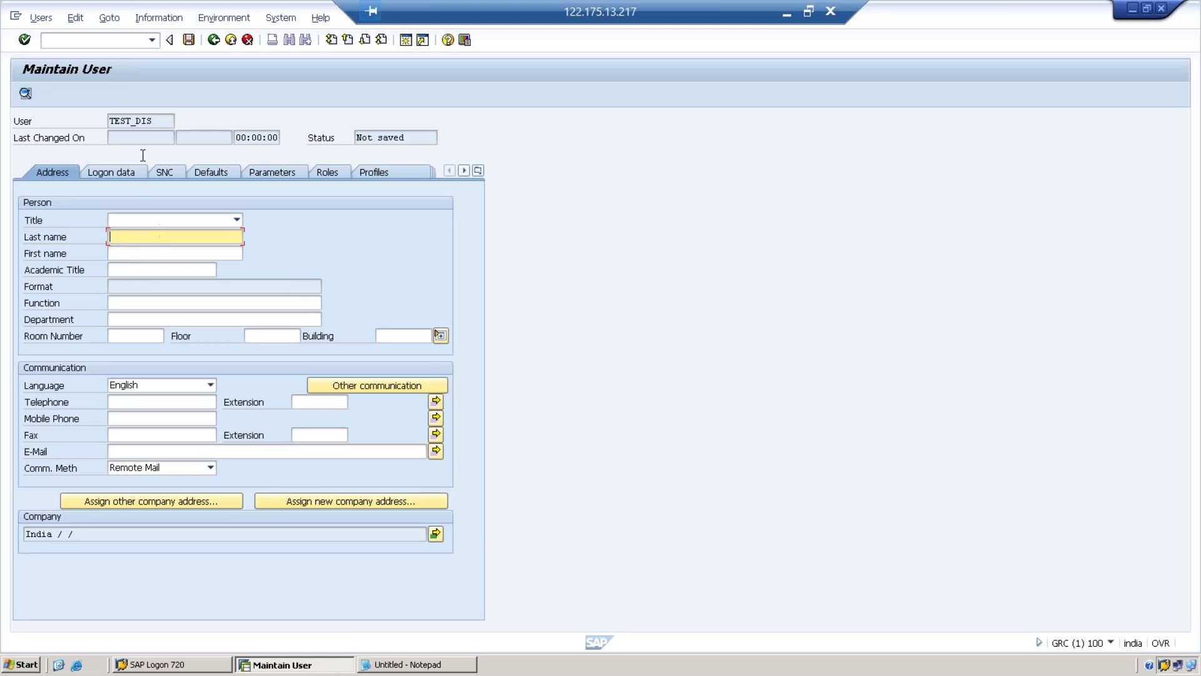
drag(163, 122, 75, 119)
key(ctrl+c)
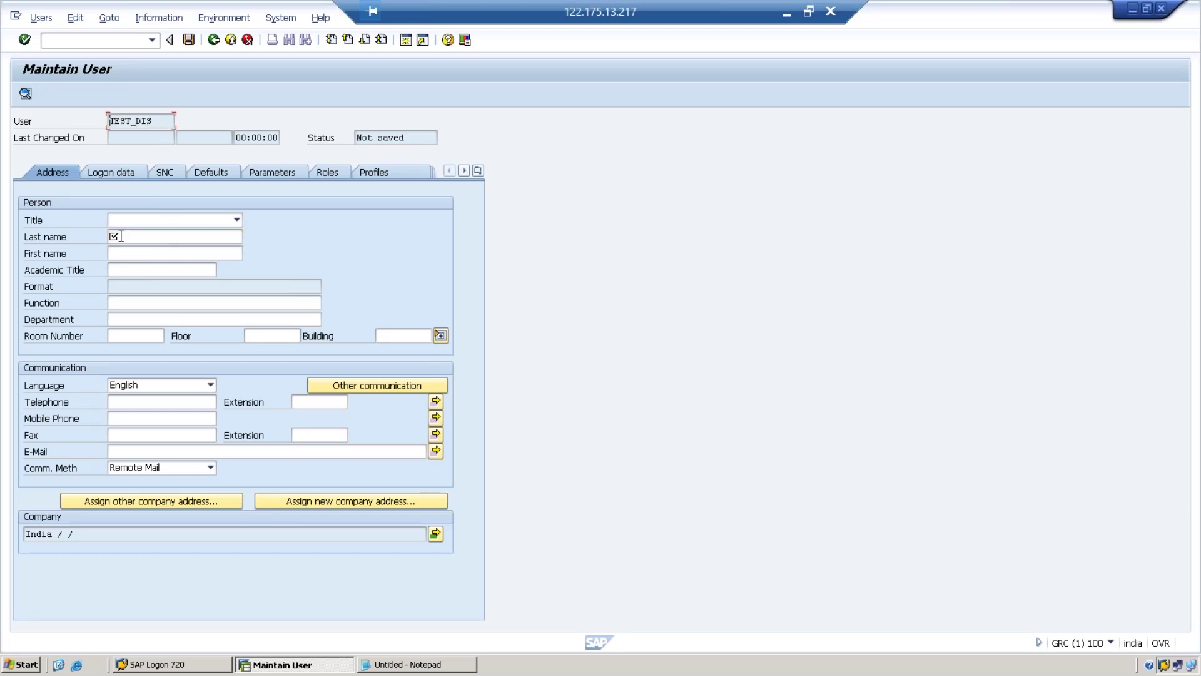
click(120, 236)
key(ctrl+v)
Set and confirm TEST_DIS's initial password on the Logon data tab
click(123, 174)
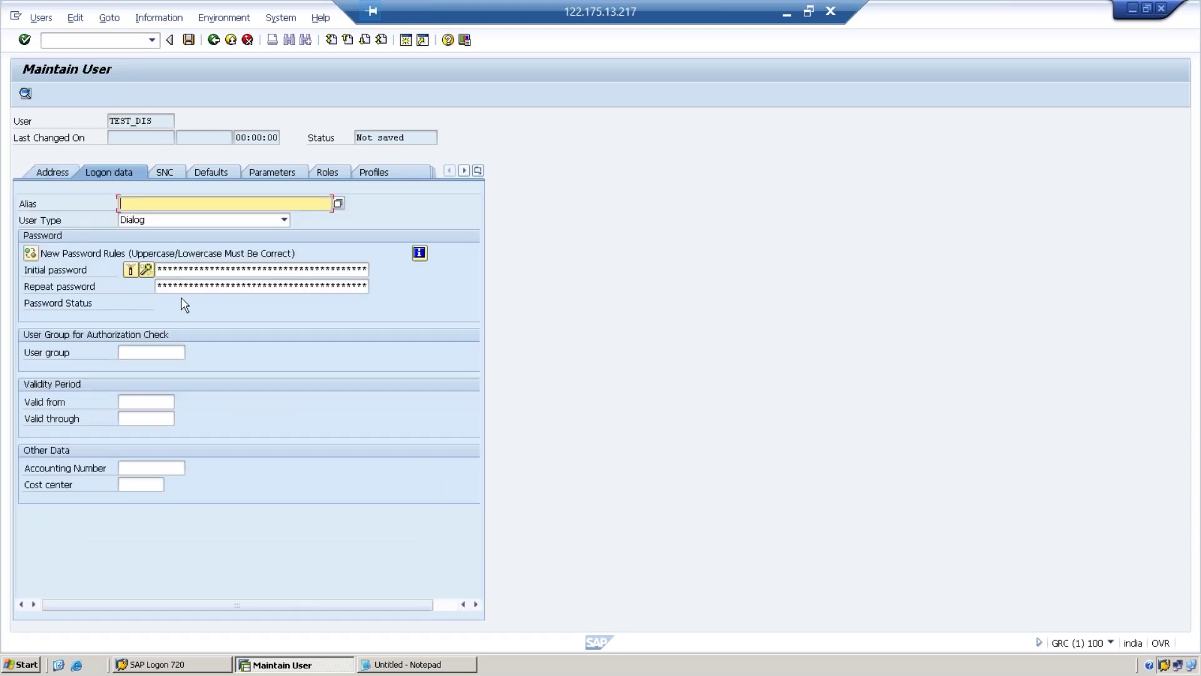
click(176, 268)
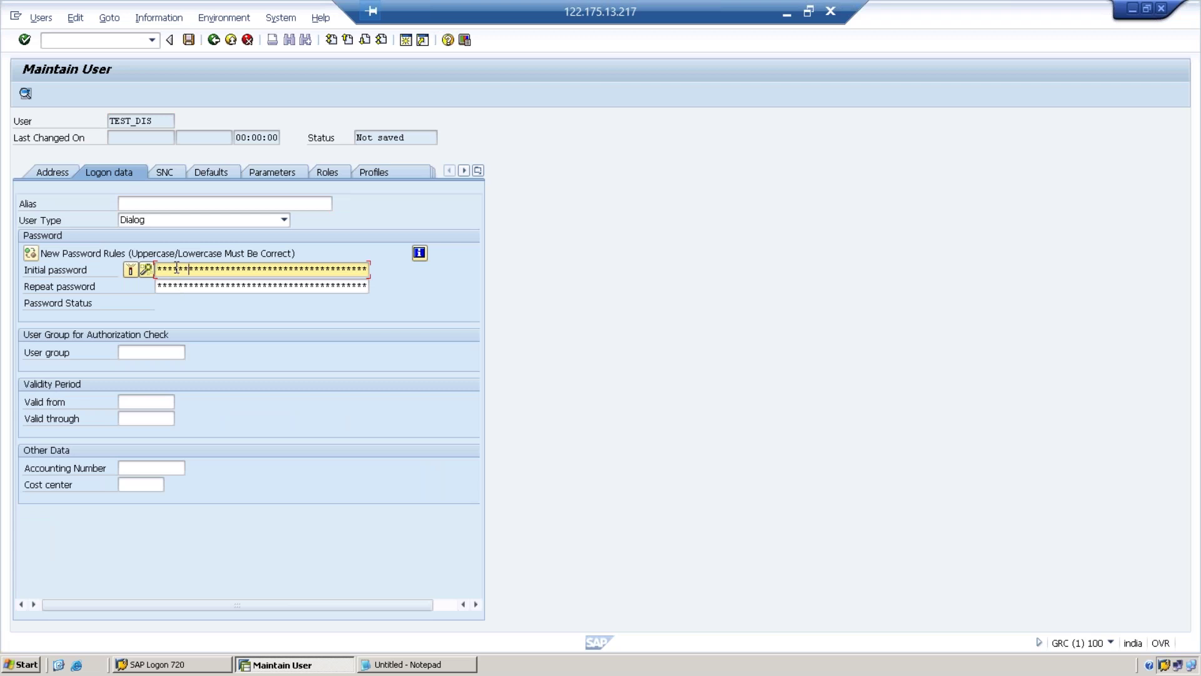
key(Tab)
key(Return)
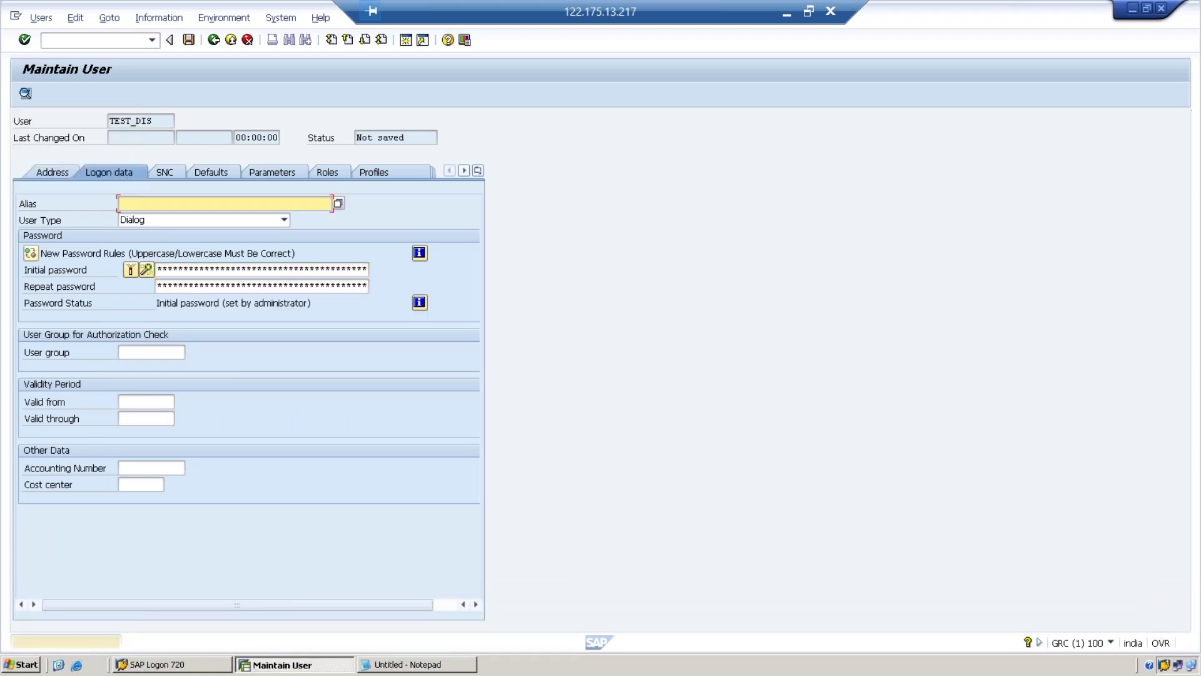
Assign role Z:TABLE_ACCESS1, save TEST_DIS, then open and close an extra session
click(331, 173)
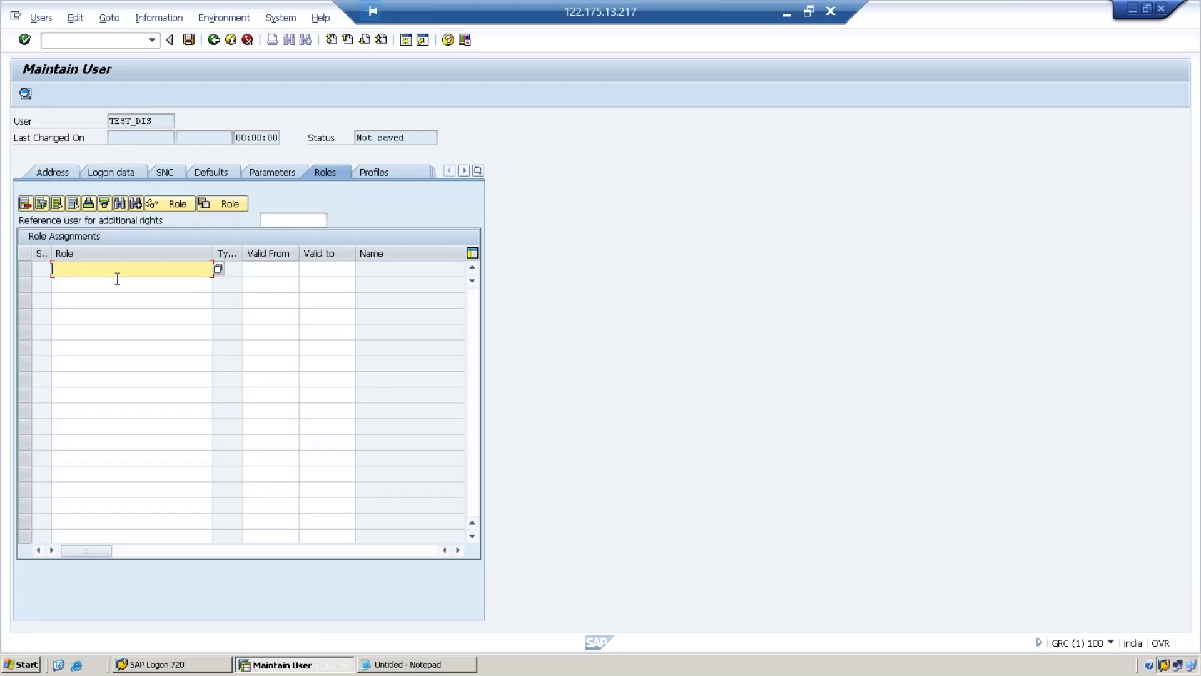
text(Z:TABLE_A)
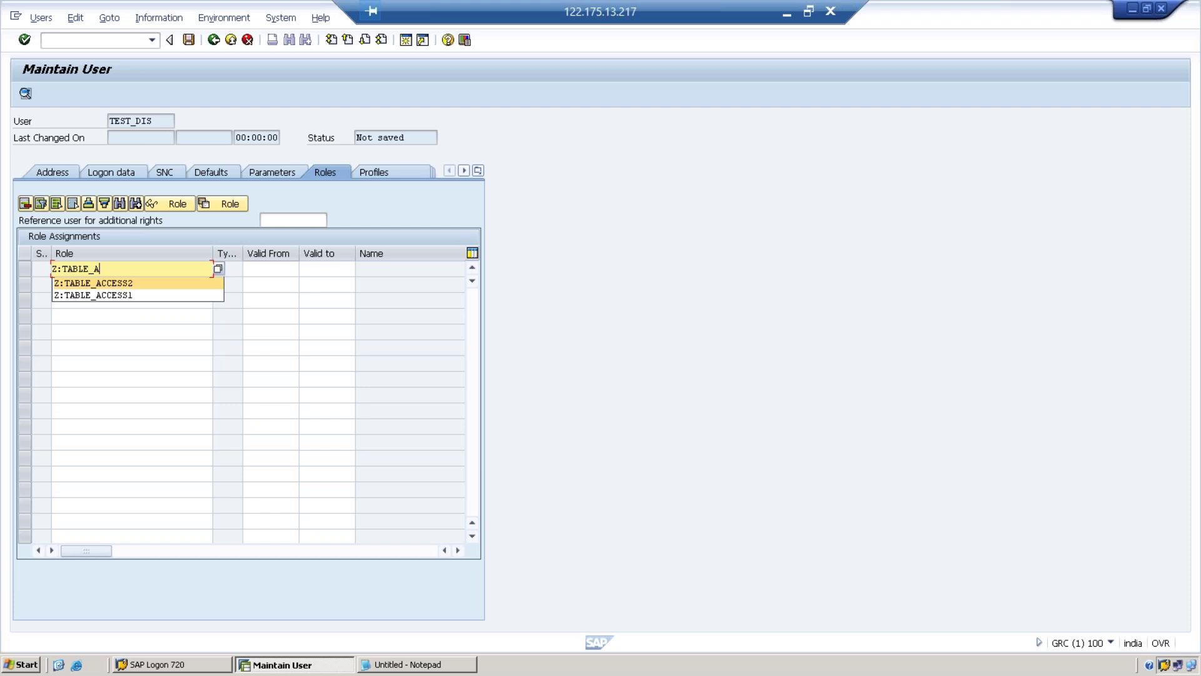
text(CCESS)
click(122, 295)
key(Return)
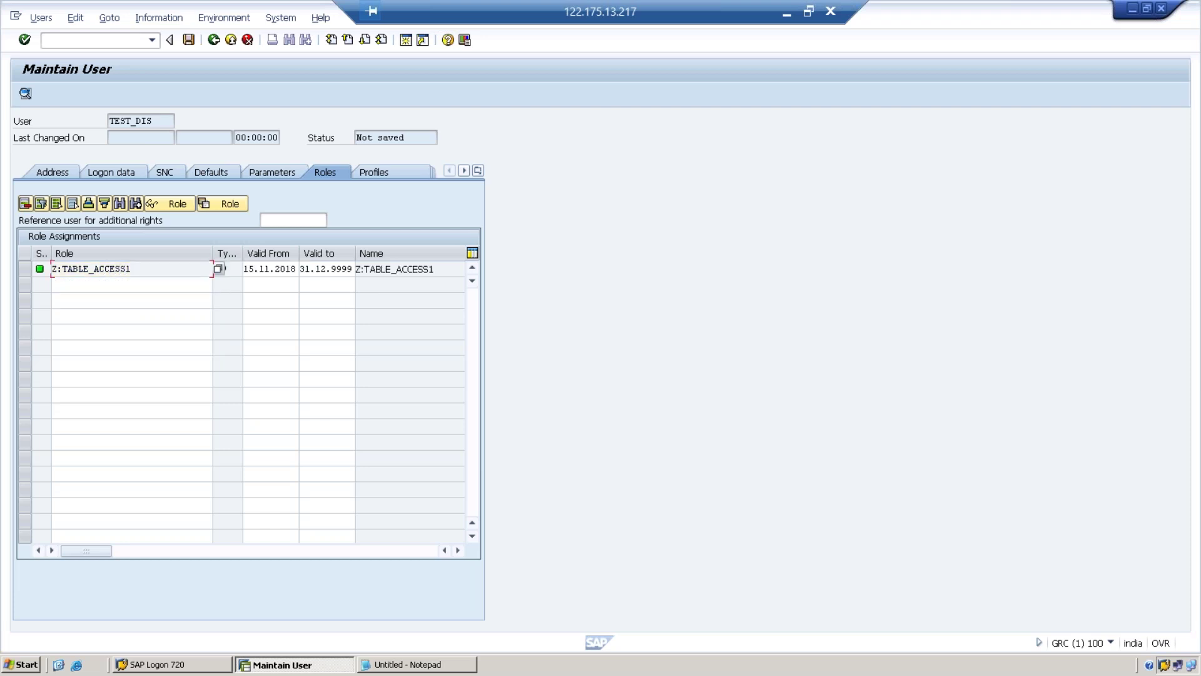
click(189, 40)
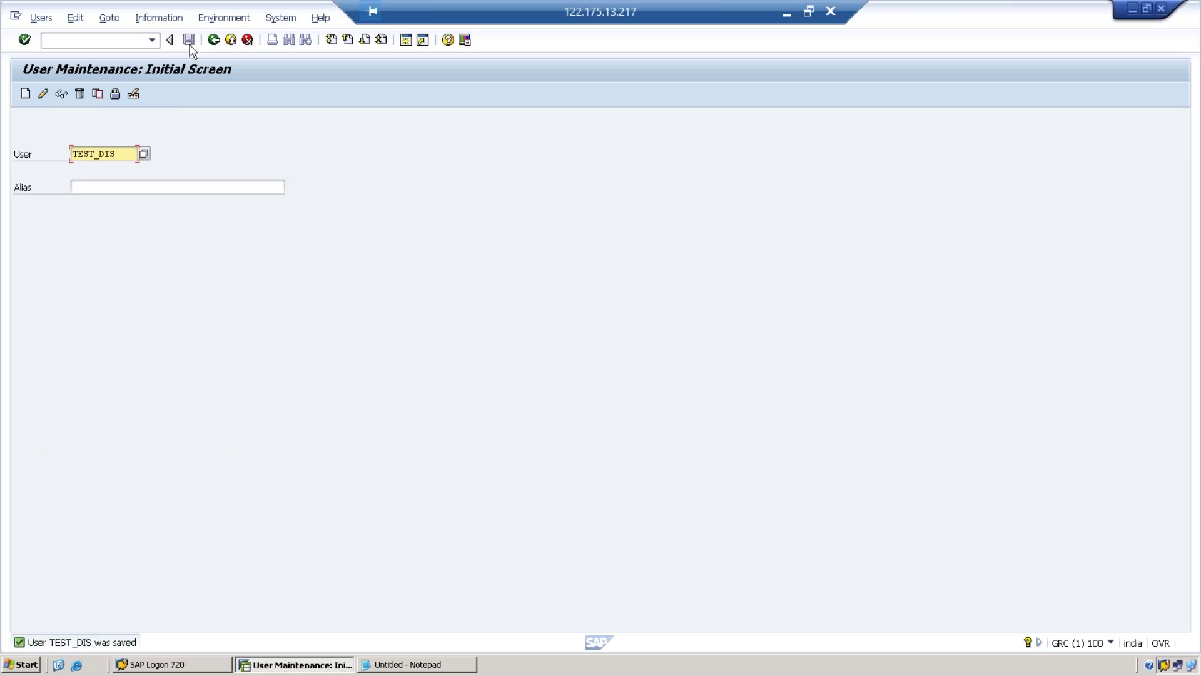
click(406, 40)
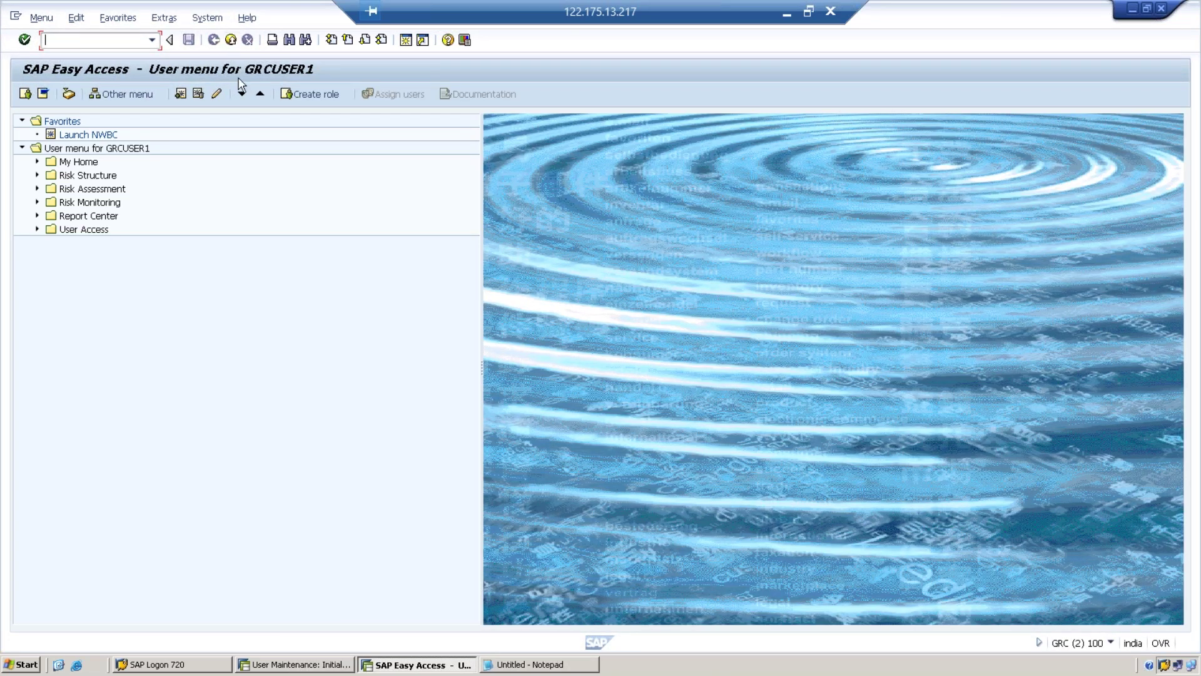
click(230, 41)
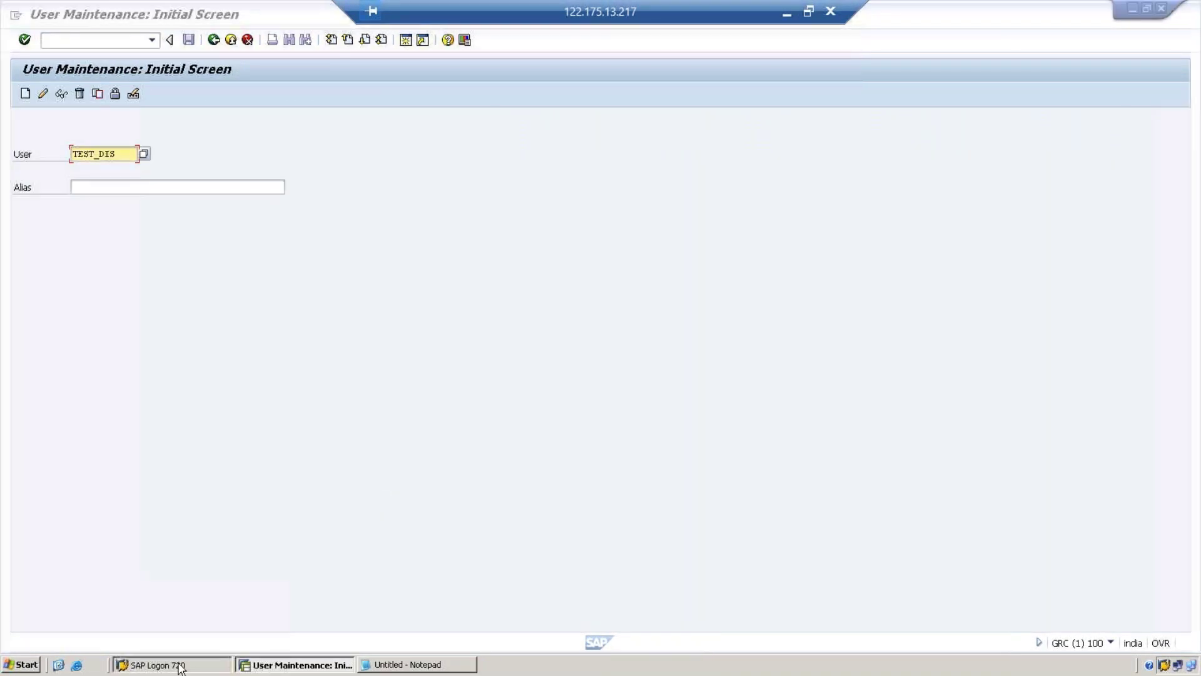
Open the system's logon screen and log on, correcting the user name from TABU_DIS to TEST_DIS
click(179, 664)
double_click(477, 150)
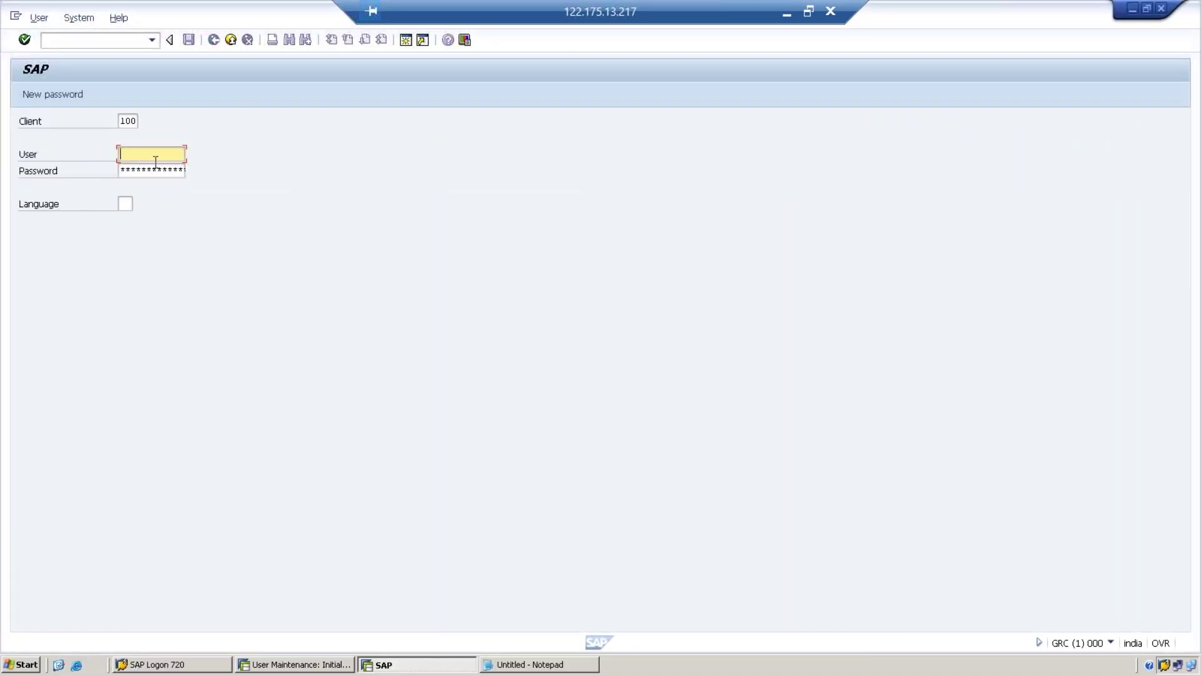
text(TABU_DIS)
key(Tab)
key(Return)
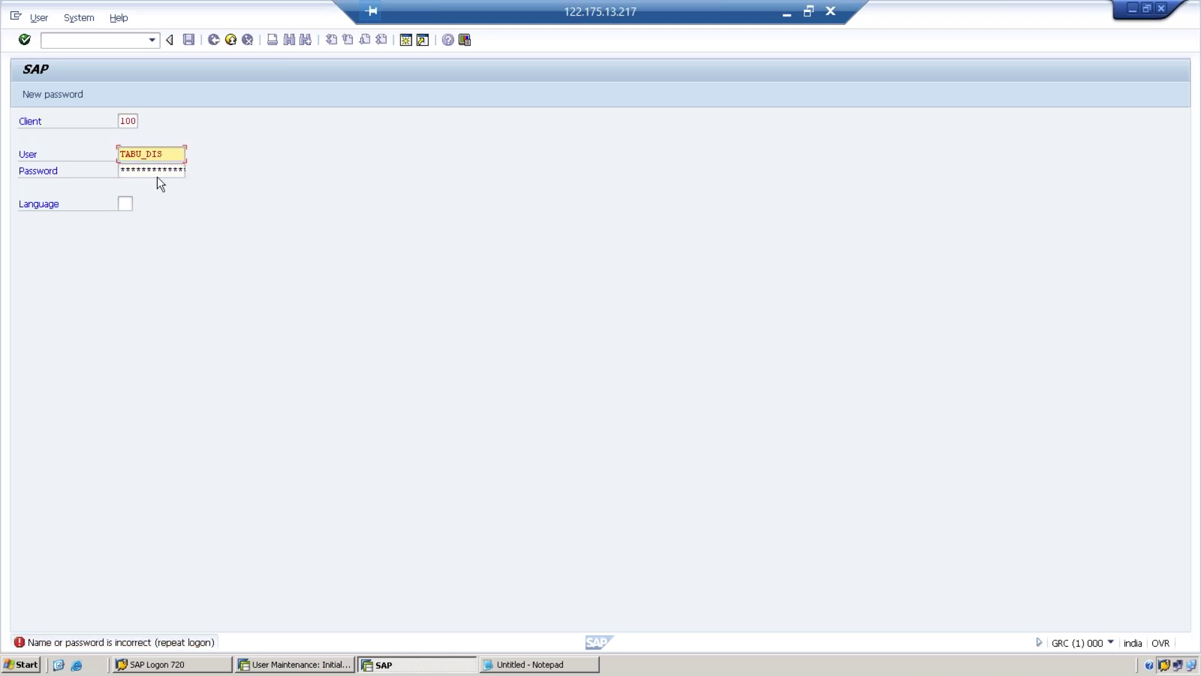
key(Tab)
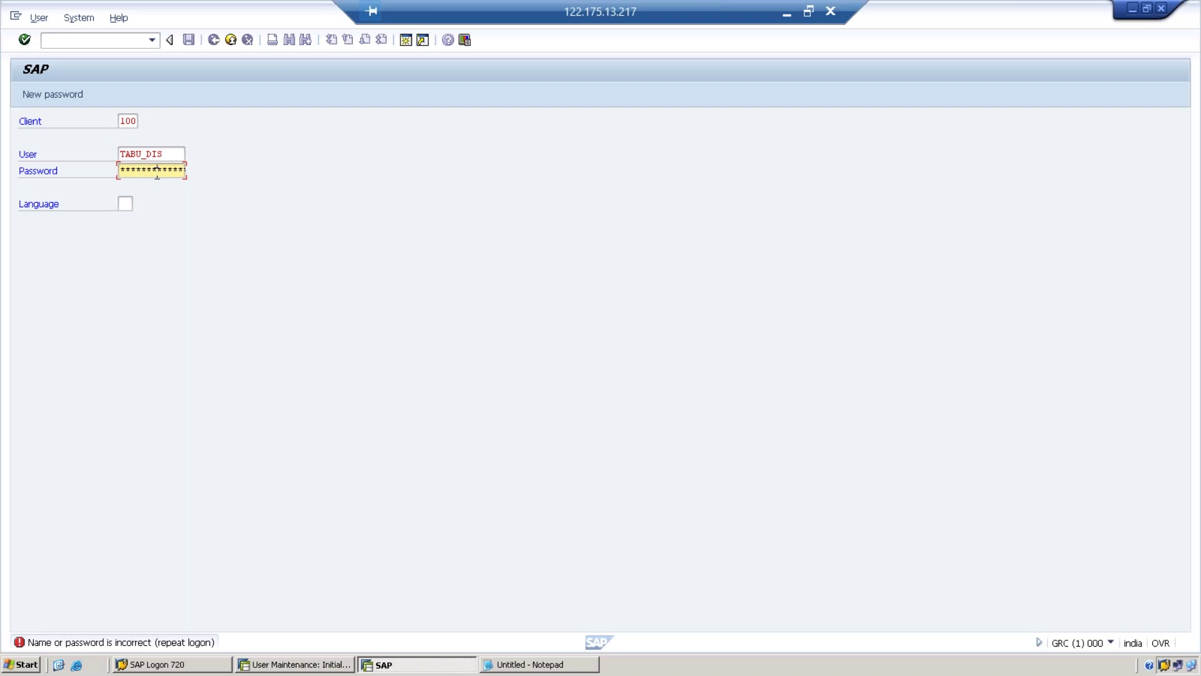
key(Return)
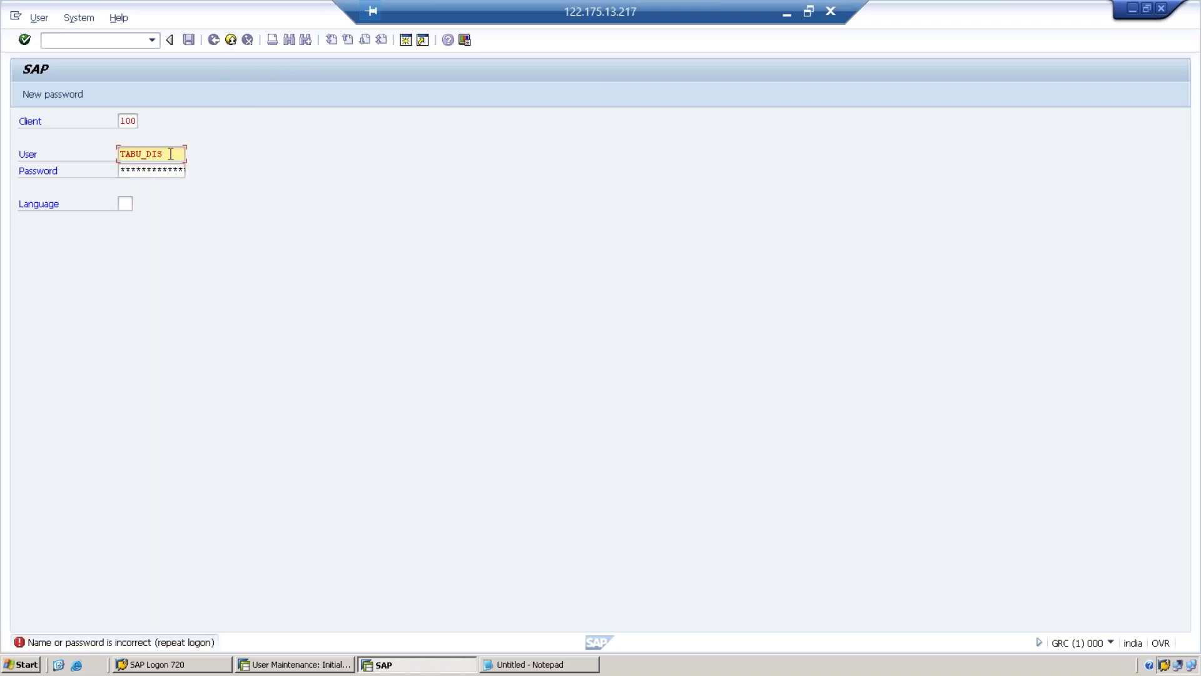
drag(171, 154, 92, 145)
text(TEST_DIS)
click(121, 170)
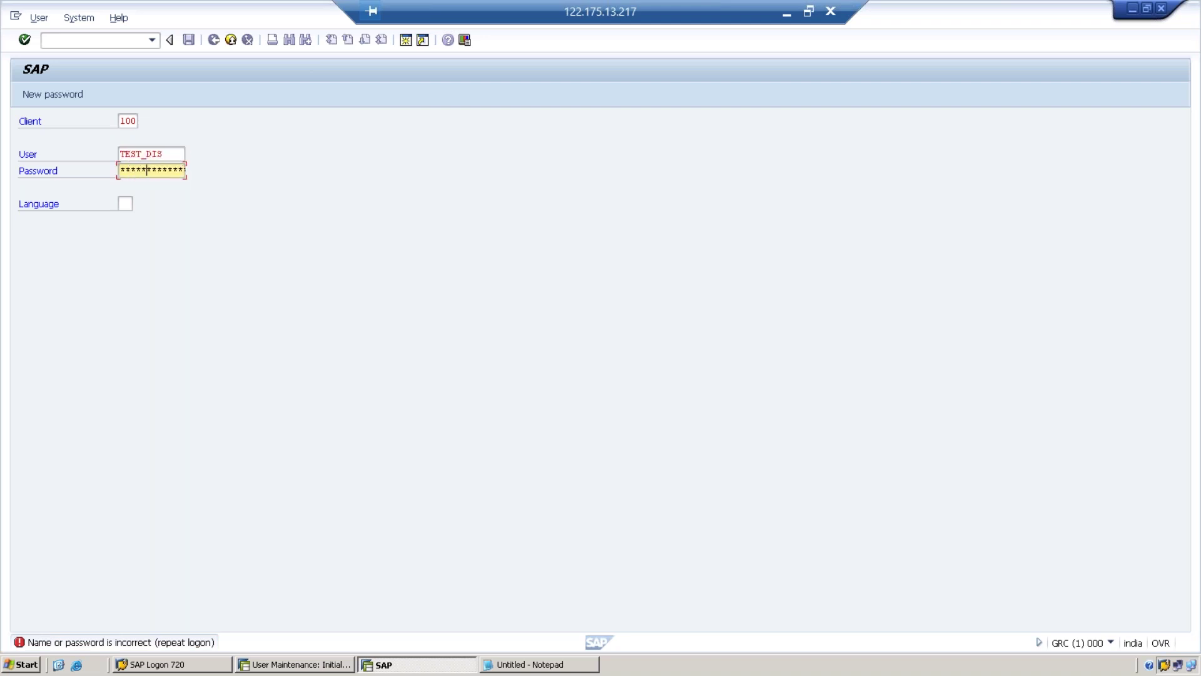
key(Return)
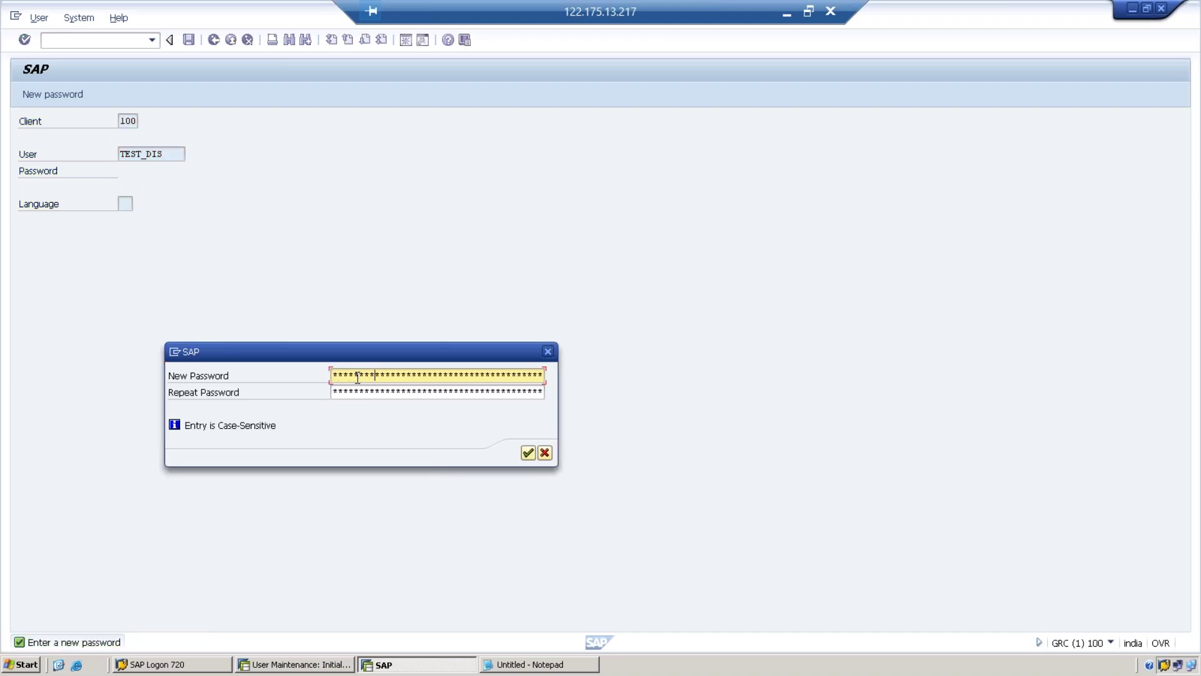
Set the new password after a mismatch error and dismiss the copyright notice
key(Tab)
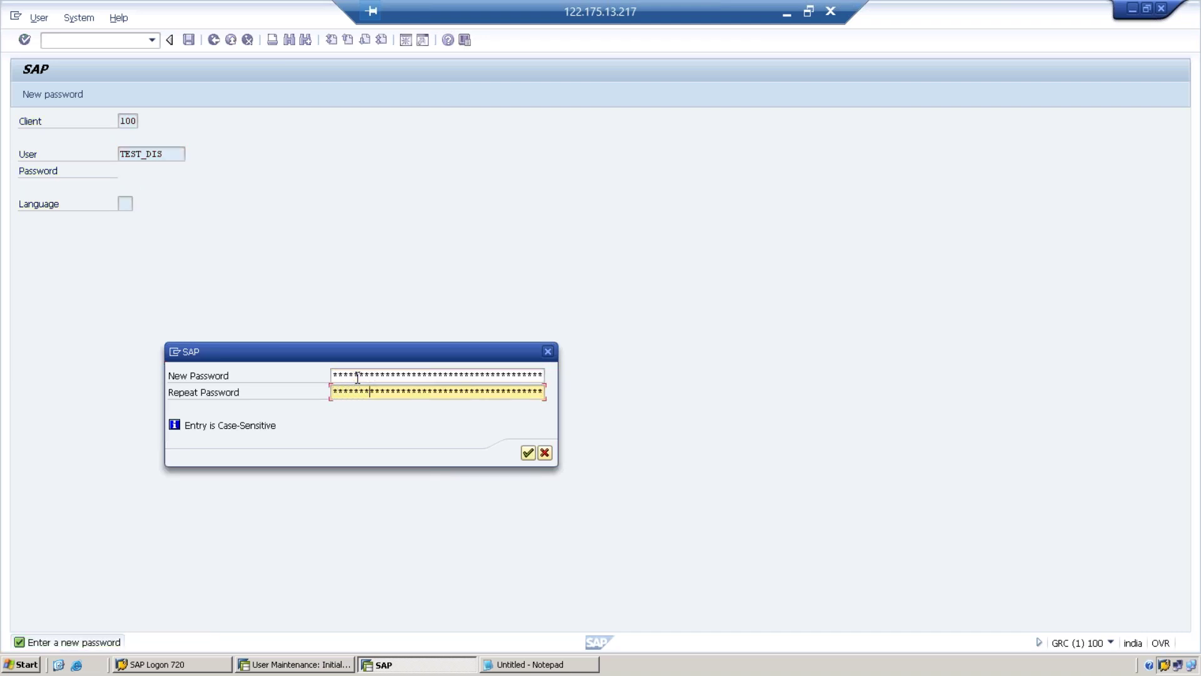
key(Return)
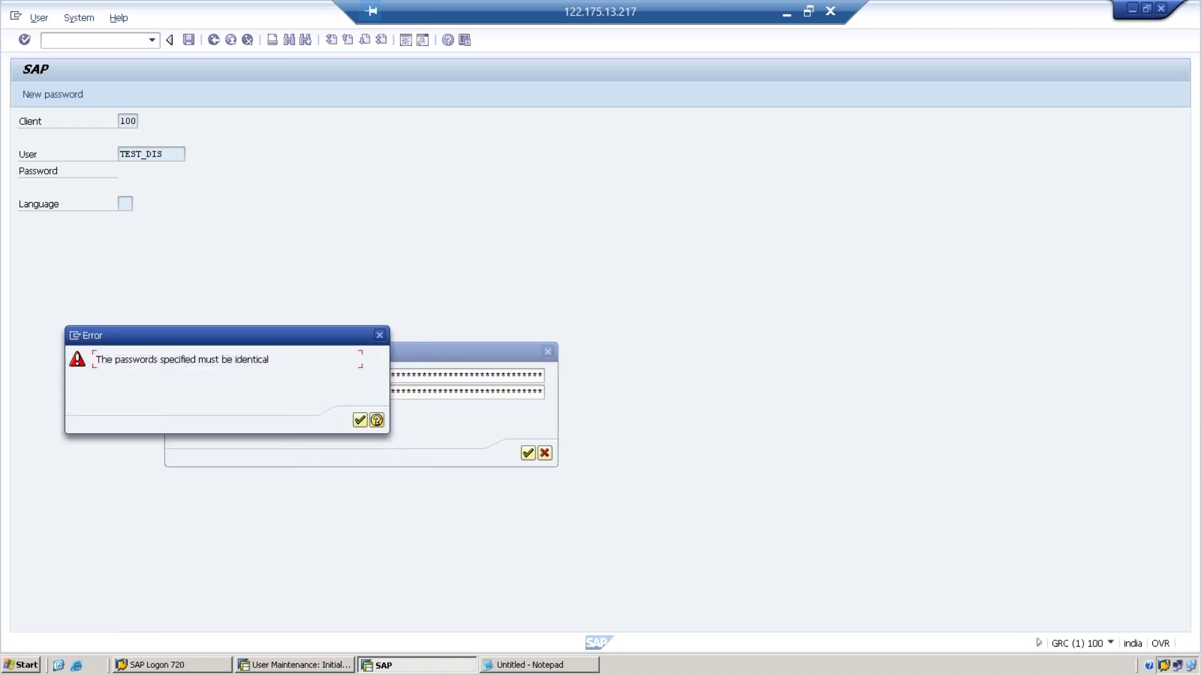
click(359, 420)
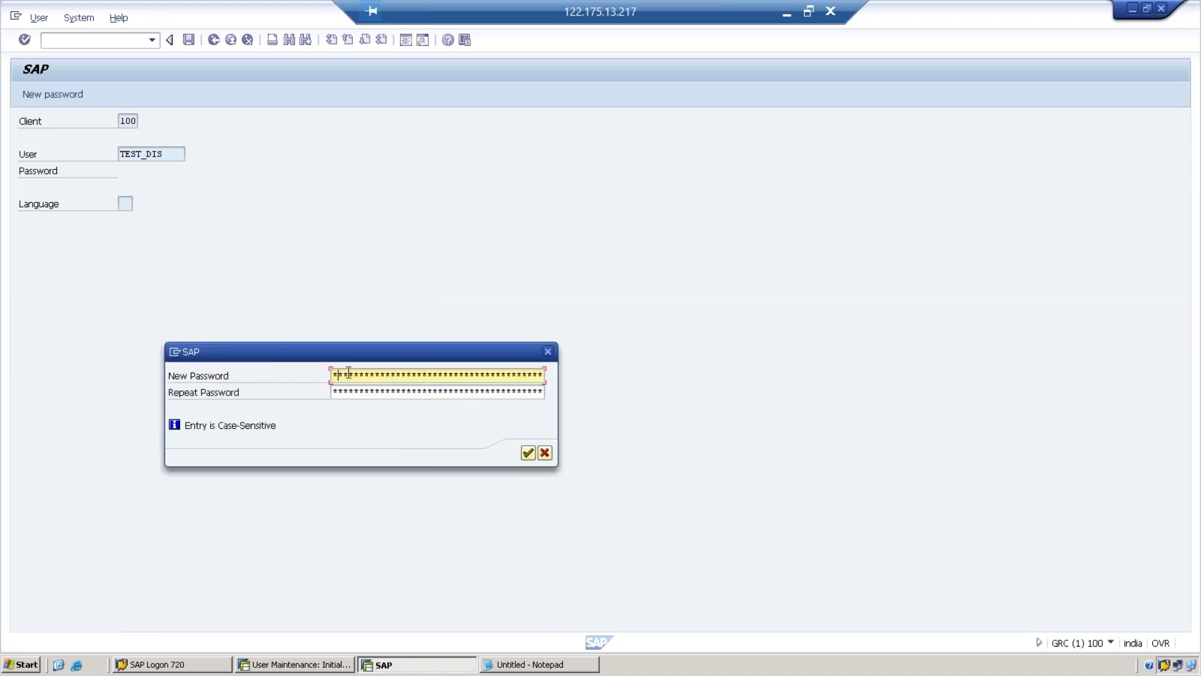
key(Tab)
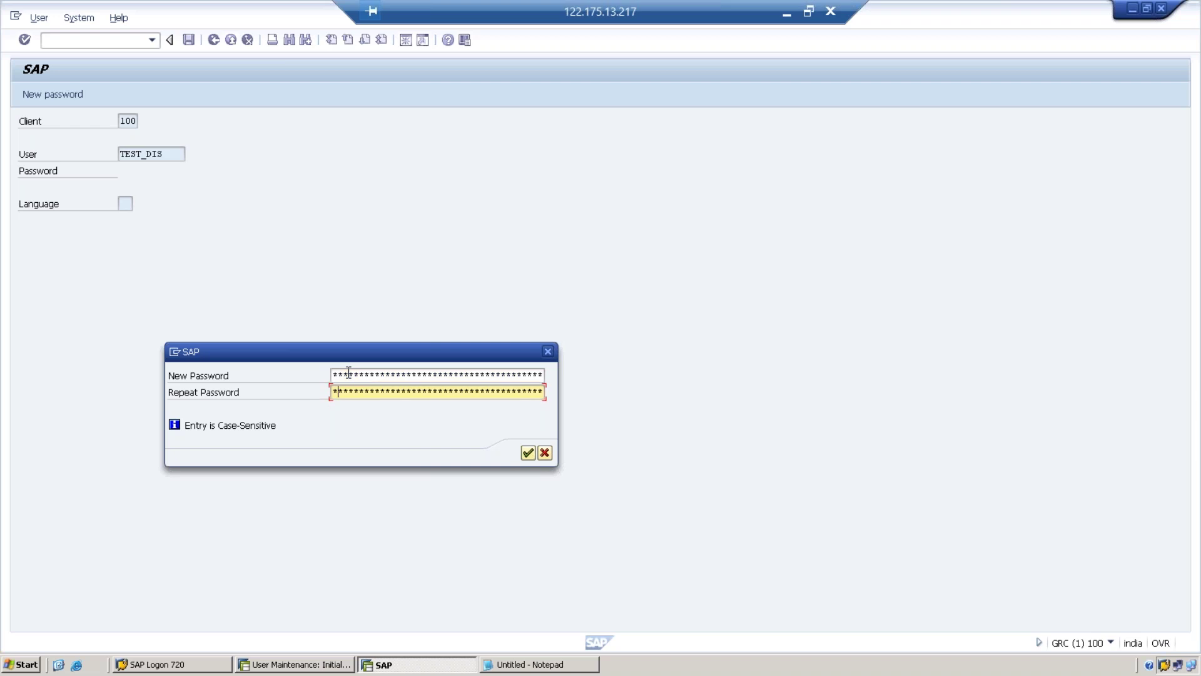
key(Return)
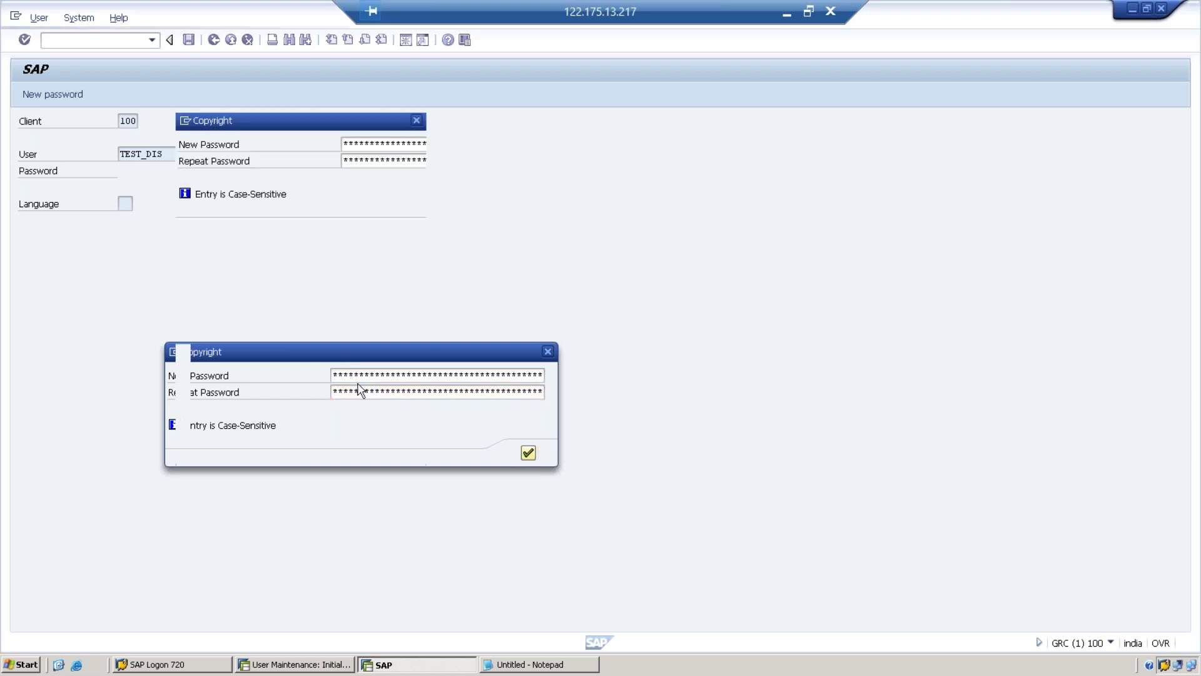
click(414, 453)
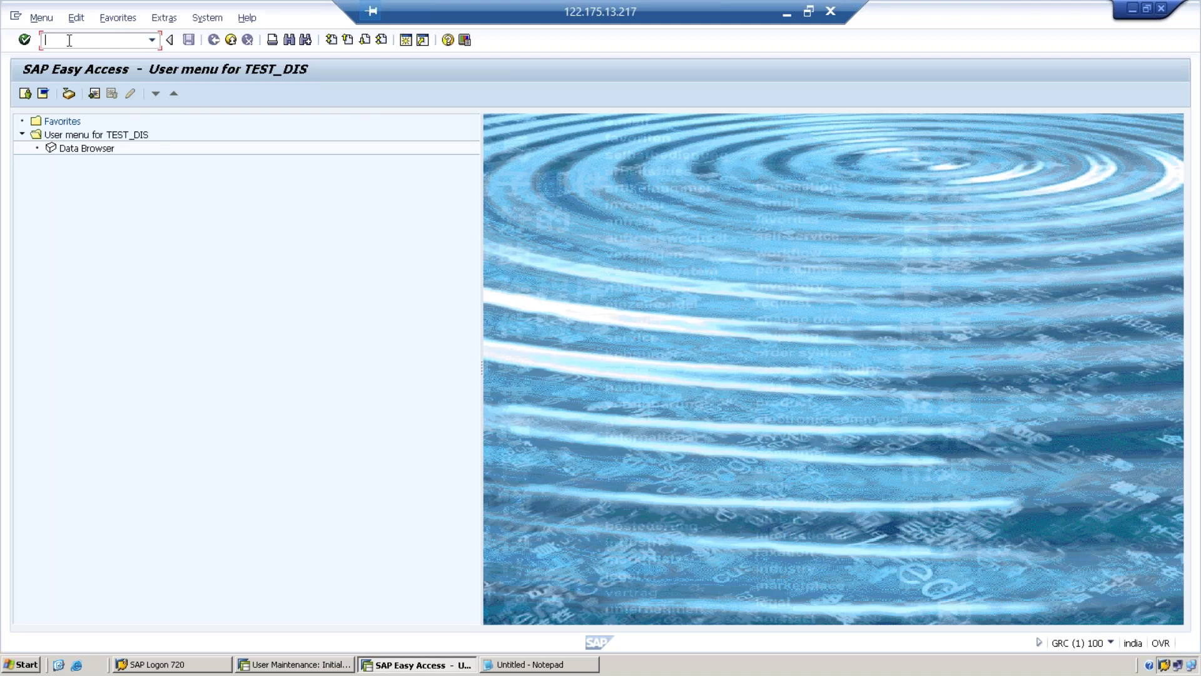
List USR02's 383 entries via SE16, go back, and show the system information dropdown
text(SE16)
key(Return)
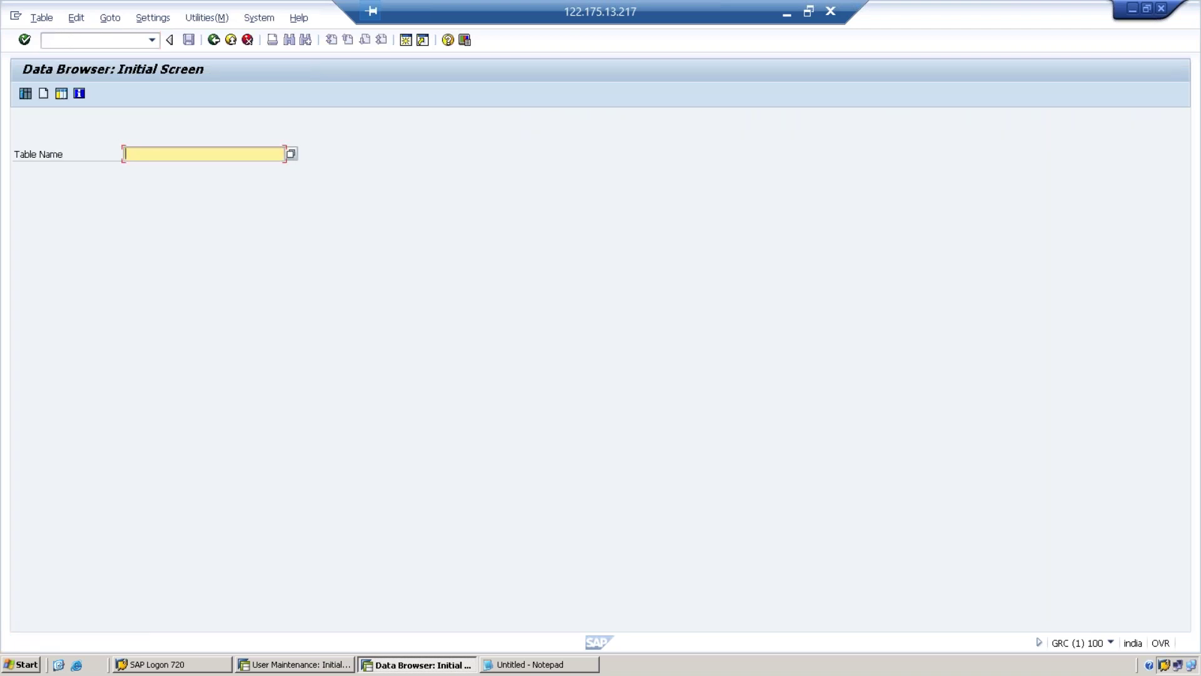
text(USR02)
key(Return)
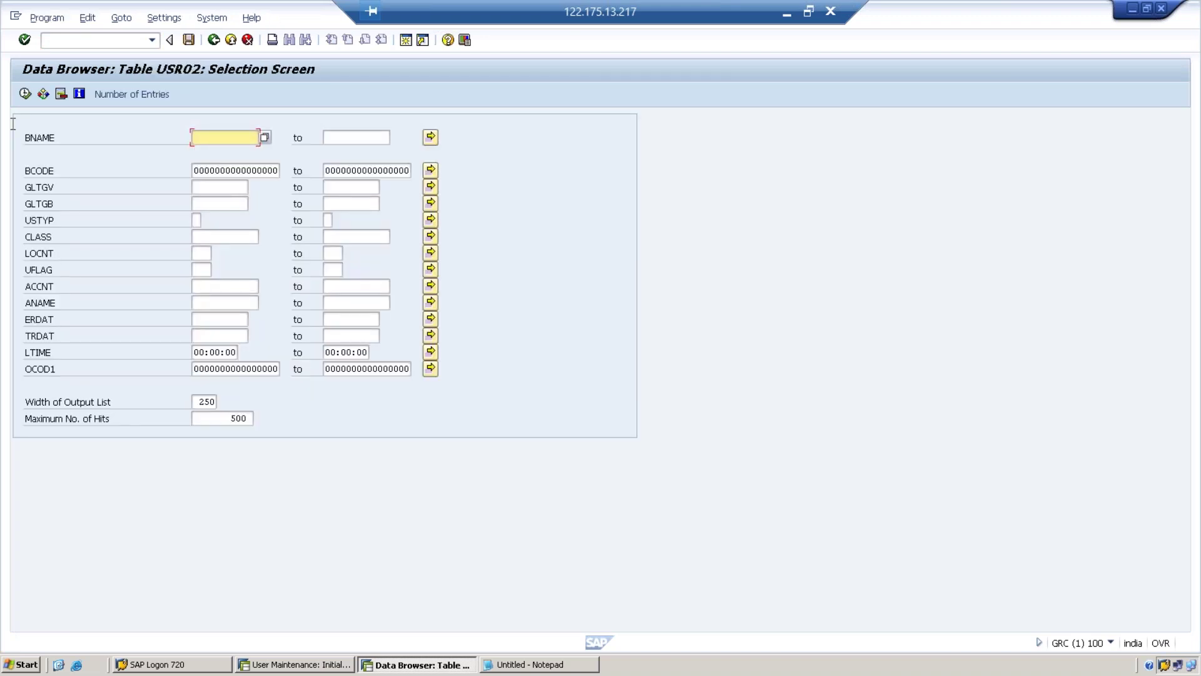
click(24, 93)
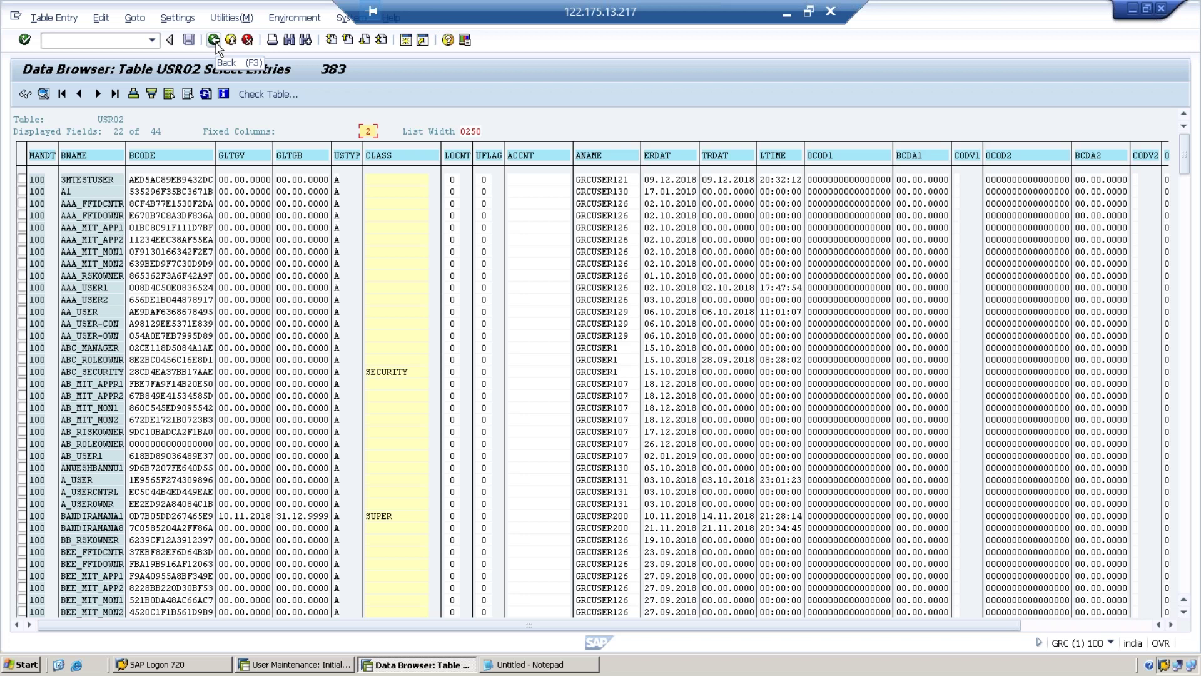
click(215, 40)
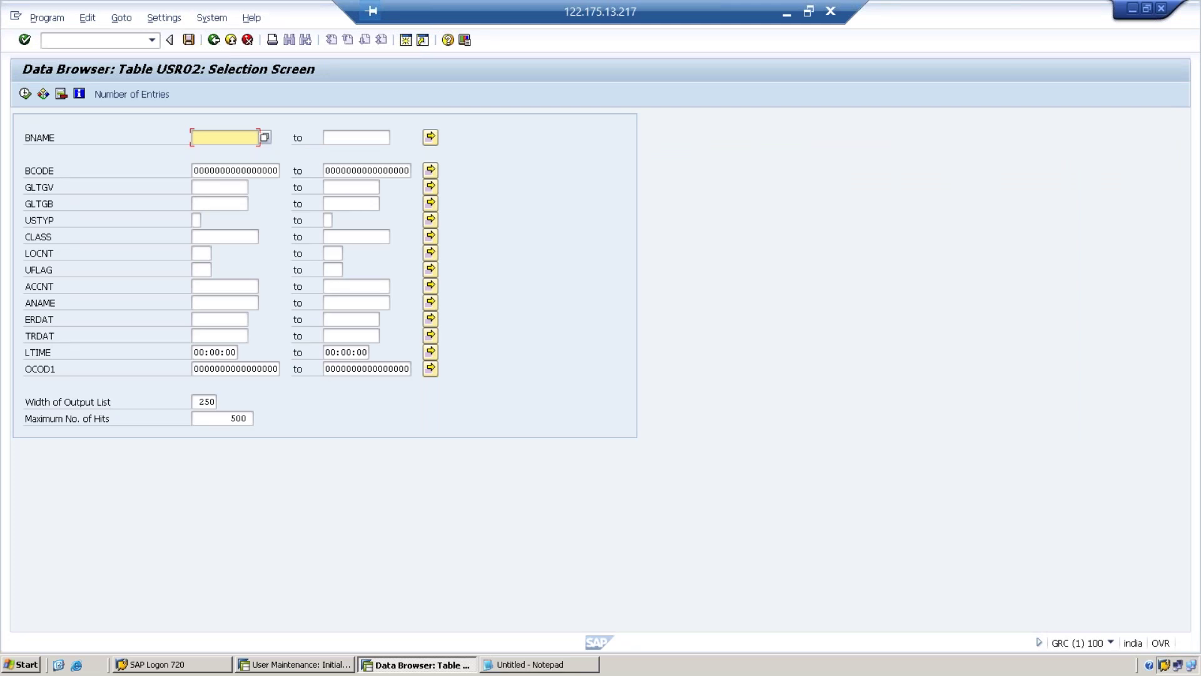
click(1112, 643)
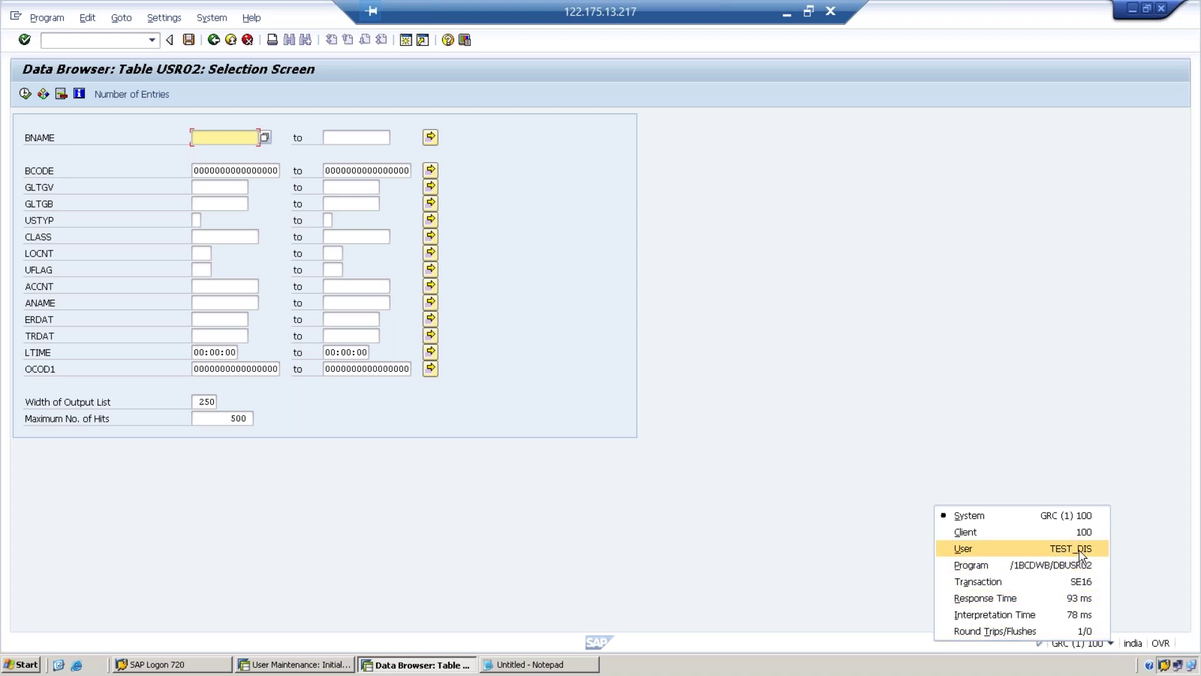
Open a GRC logon session and submit TEST_NAM's credentials
click(213, 668)
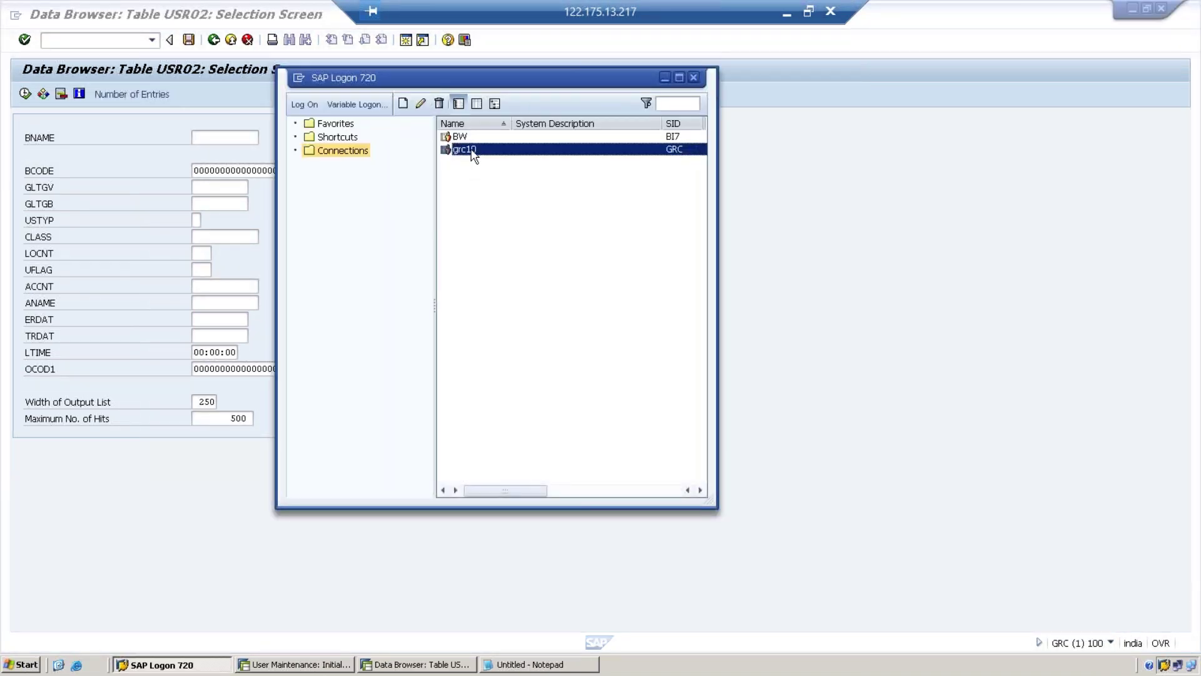
double_click(471, 150)
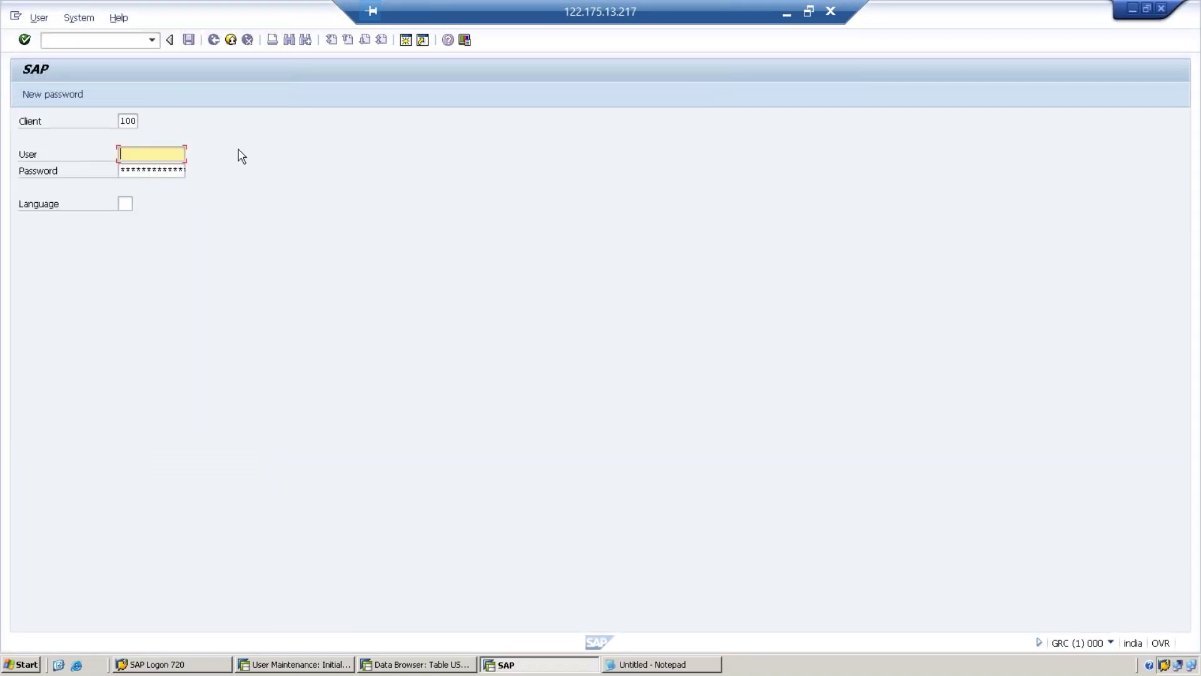
text(TEST_)
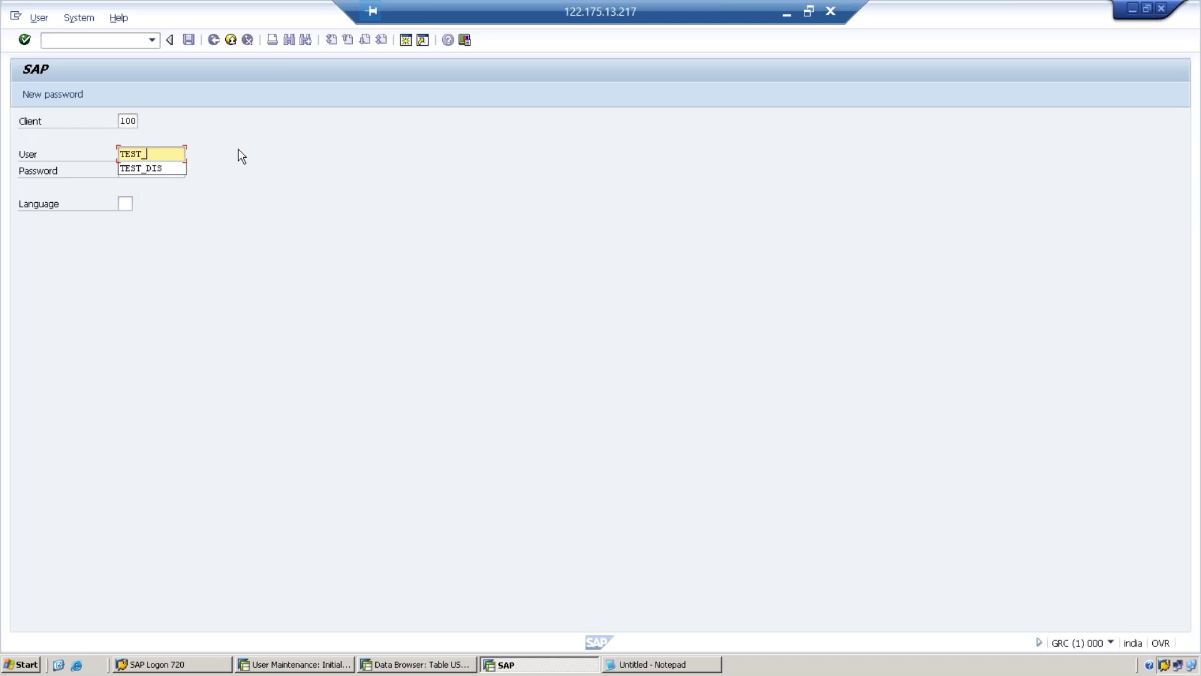
text(NAM)
key(Tab)
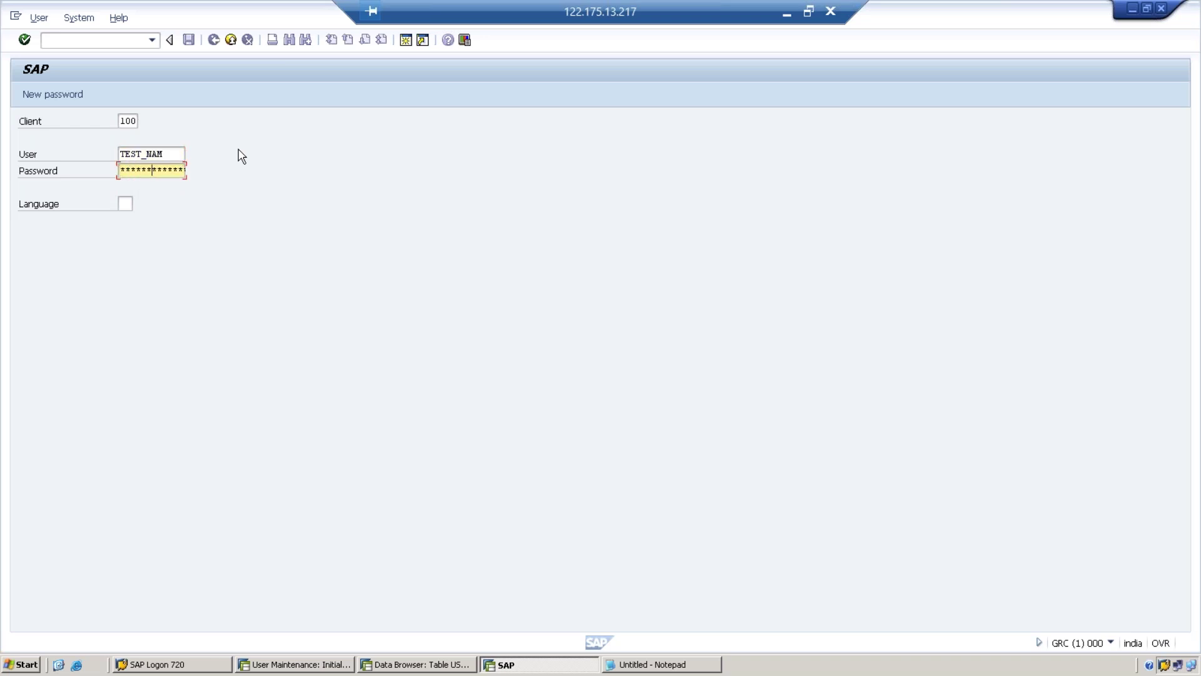
key(Home)
key(Return)
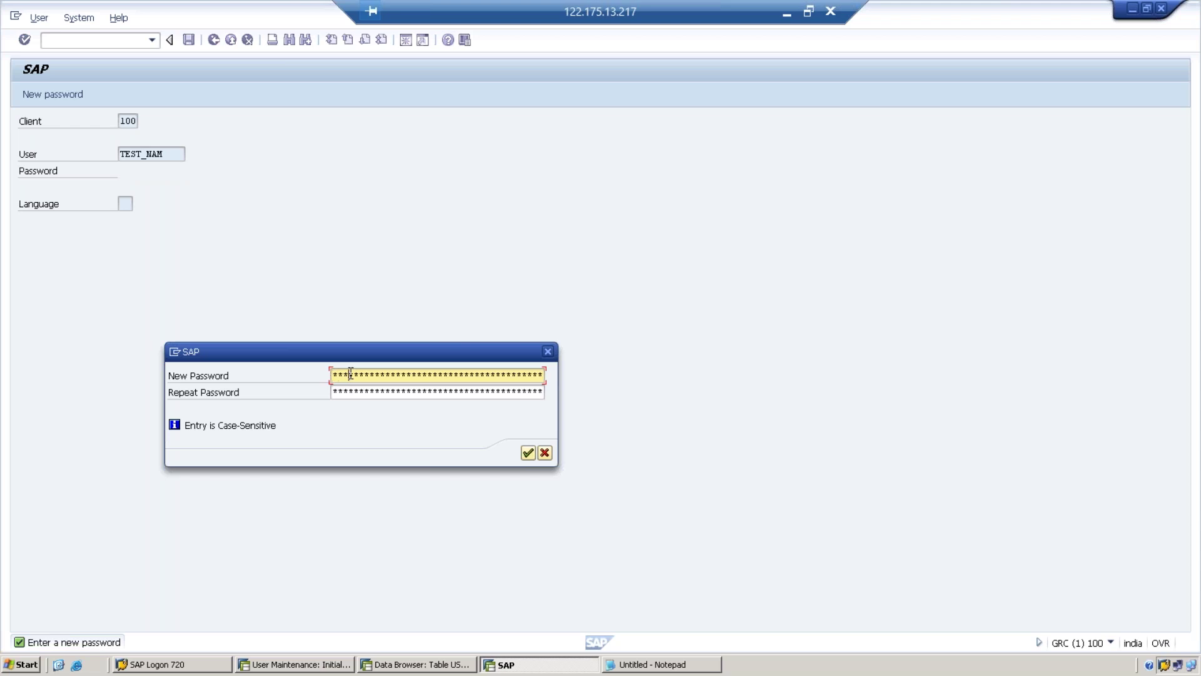
Confirm TEST_NAM's new password and dismiss the copyright notice
key(Tab)
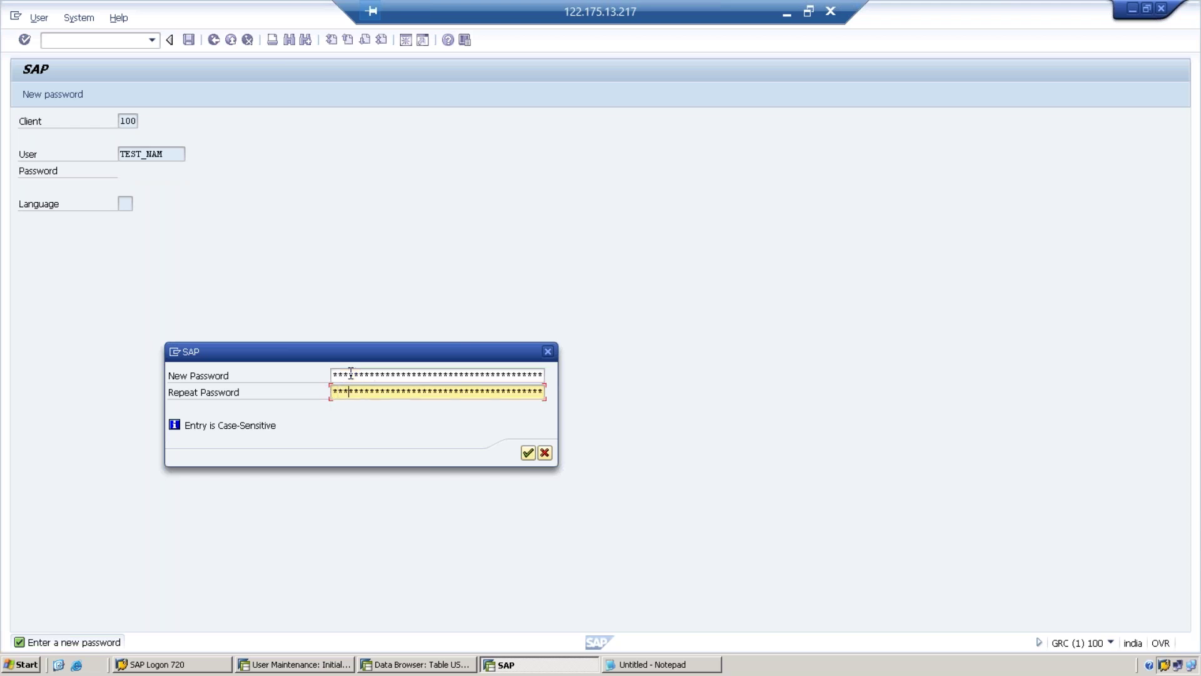
key(Return)
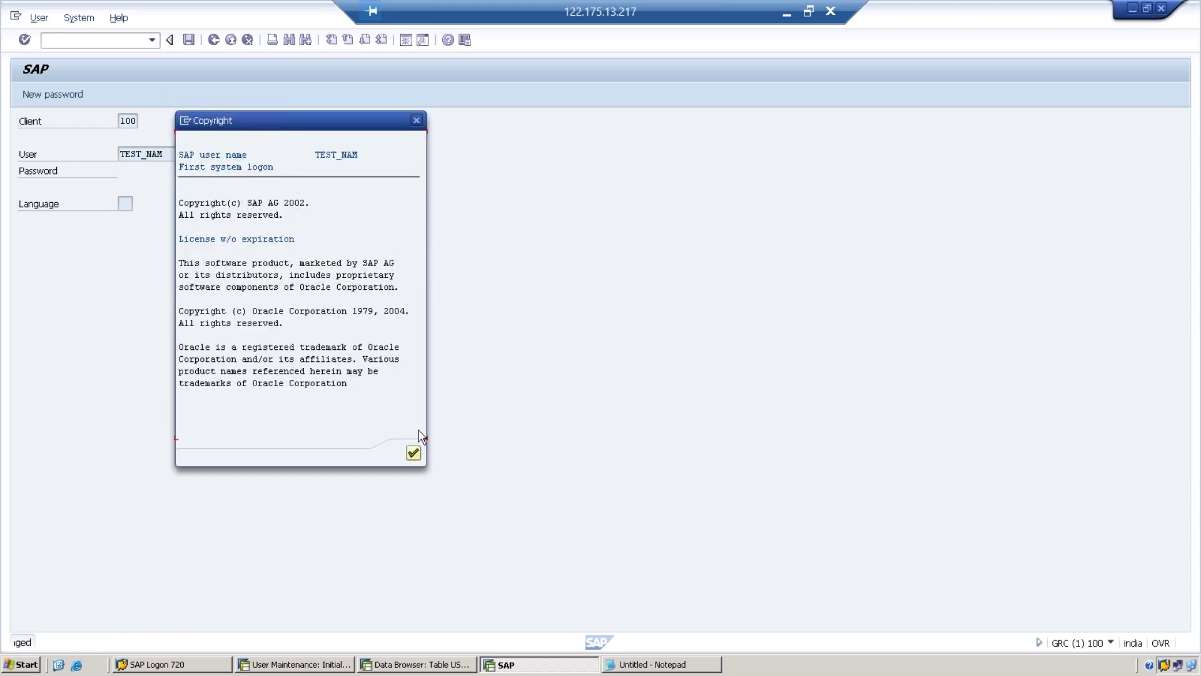
click(413, 453)
Run SE16 with table USR02 and execute to list its 383 entries
text(SE16)
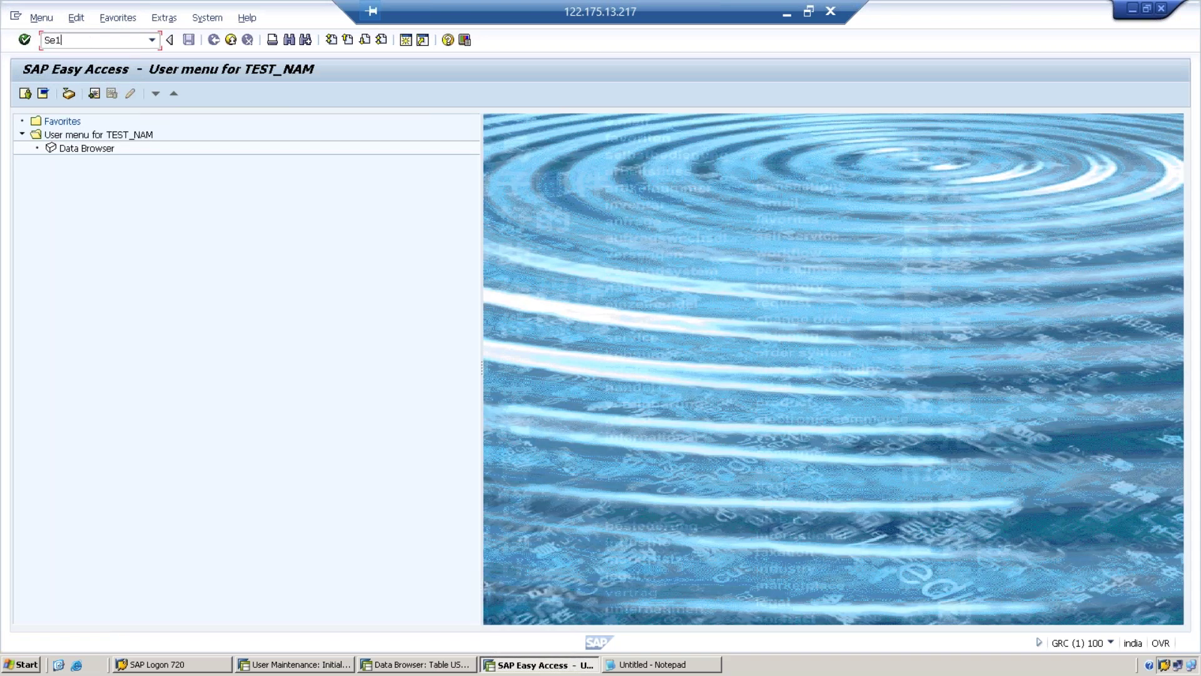
key(Return)
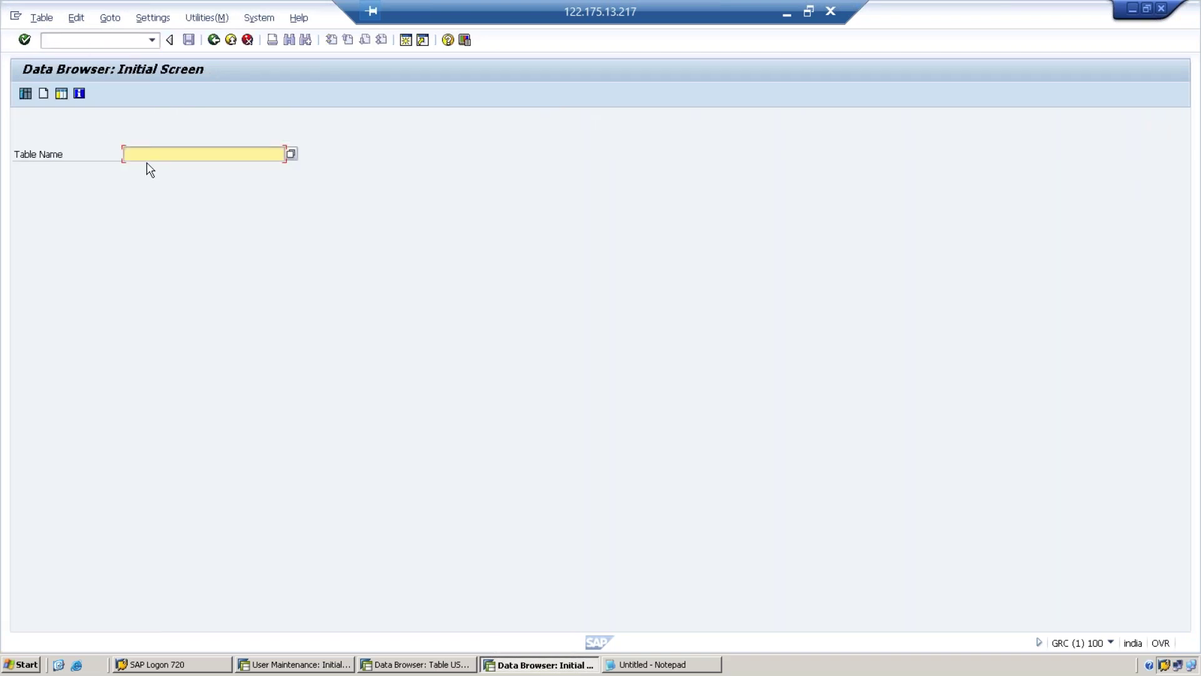
click(152, 156)
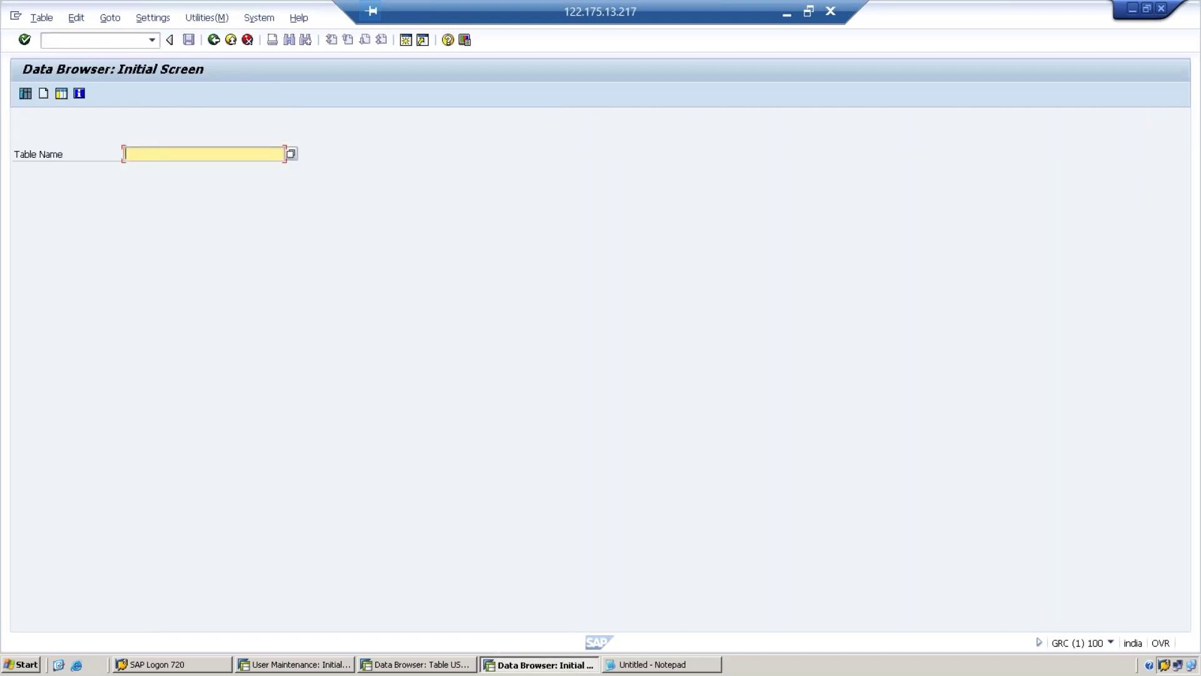
click(150, 153)
text(USR02)
key(Return)
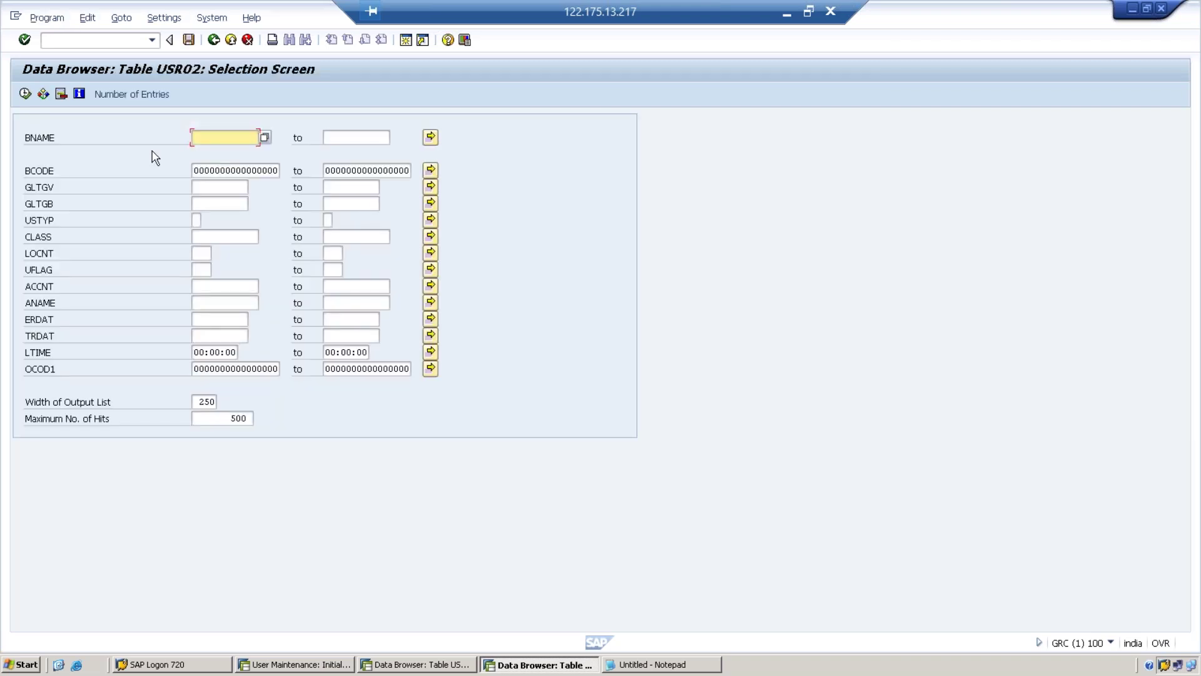
click(25, 94)
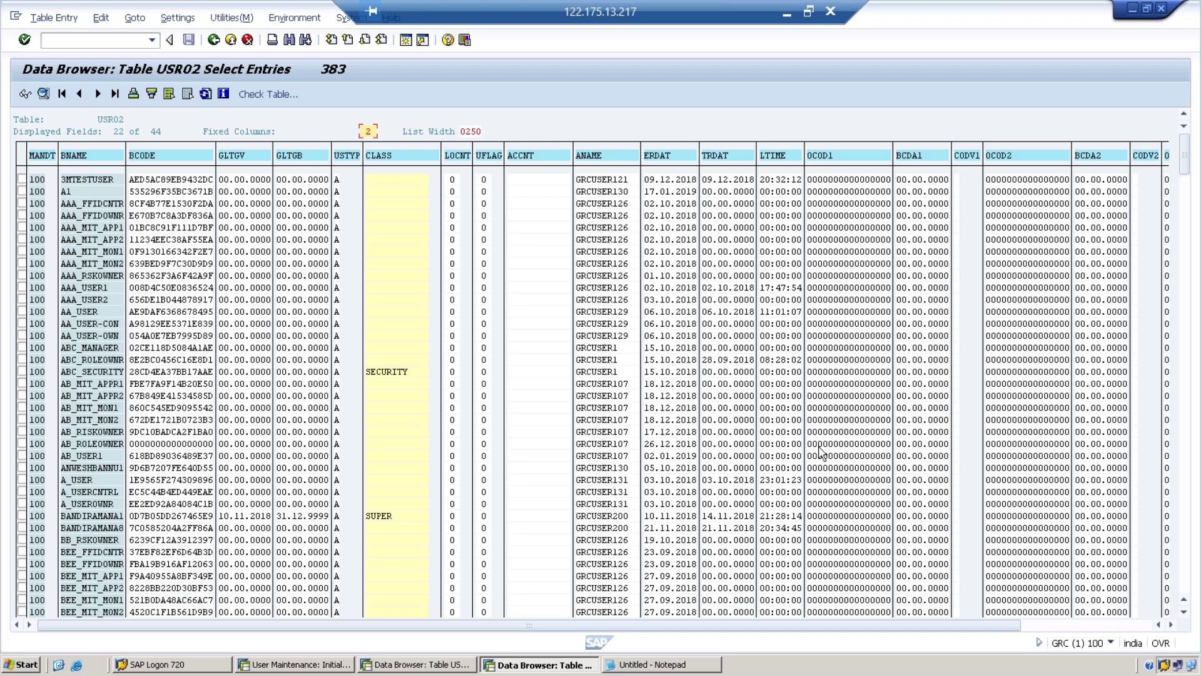
Insert an OR line between the S_TABU_DIS and S_TABU_NAM blocks in Notepad
click(656, 666)
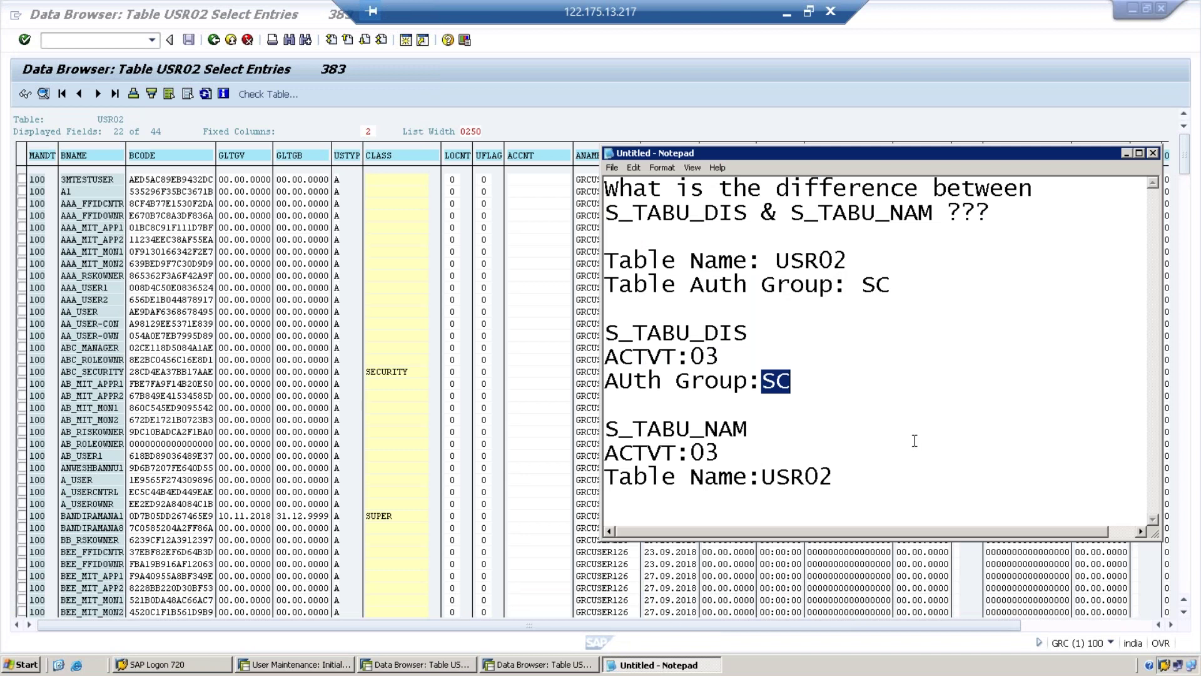
click(903, 407)
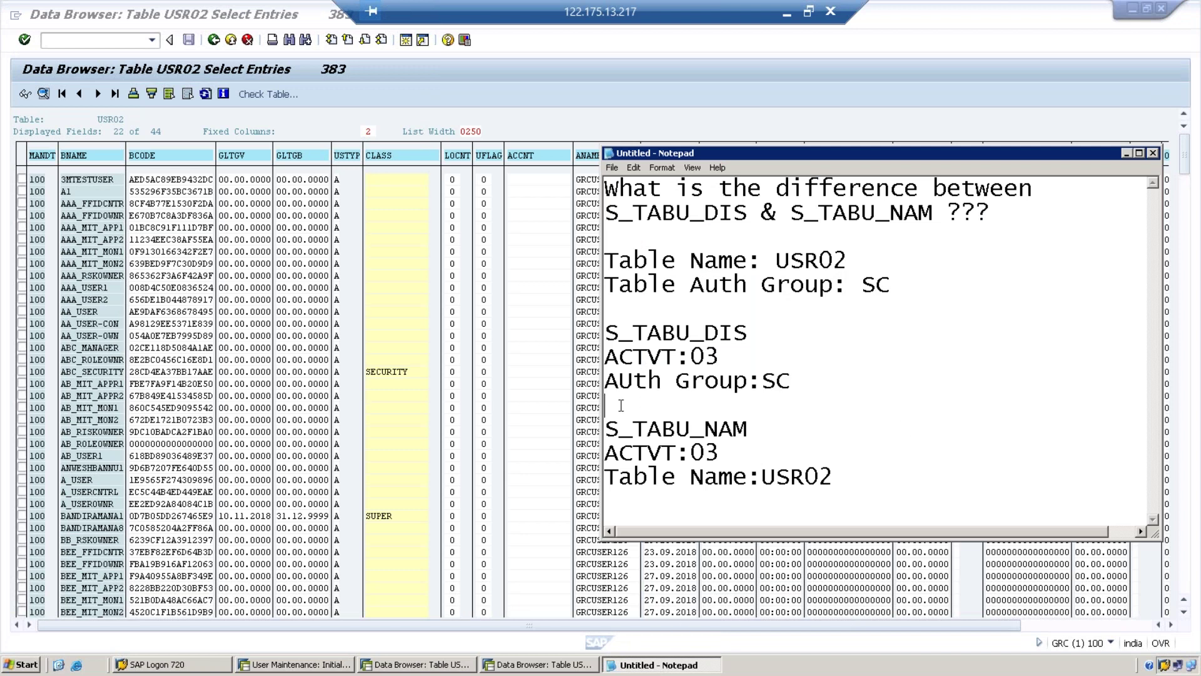
key(Return)
key(Up)
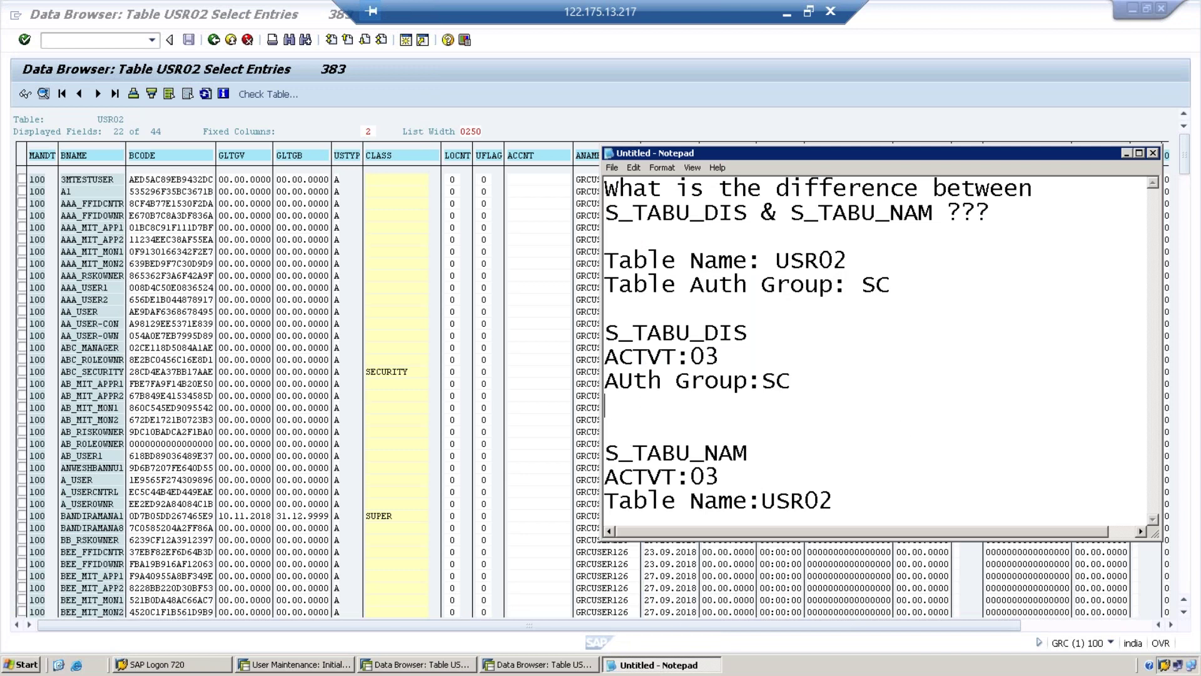
key(Down)
text(OR)
key(Return)
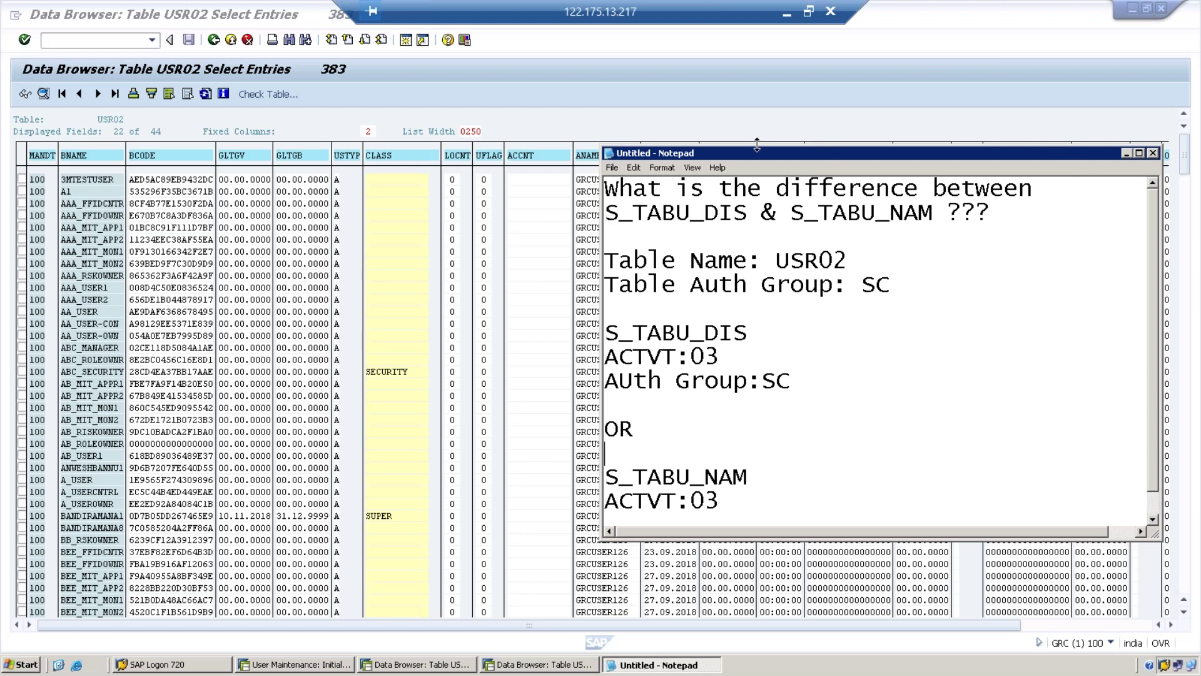
Enlarge the Notepad window to show every line and highlight each three-line block
drag(757, 145, 757, 102)
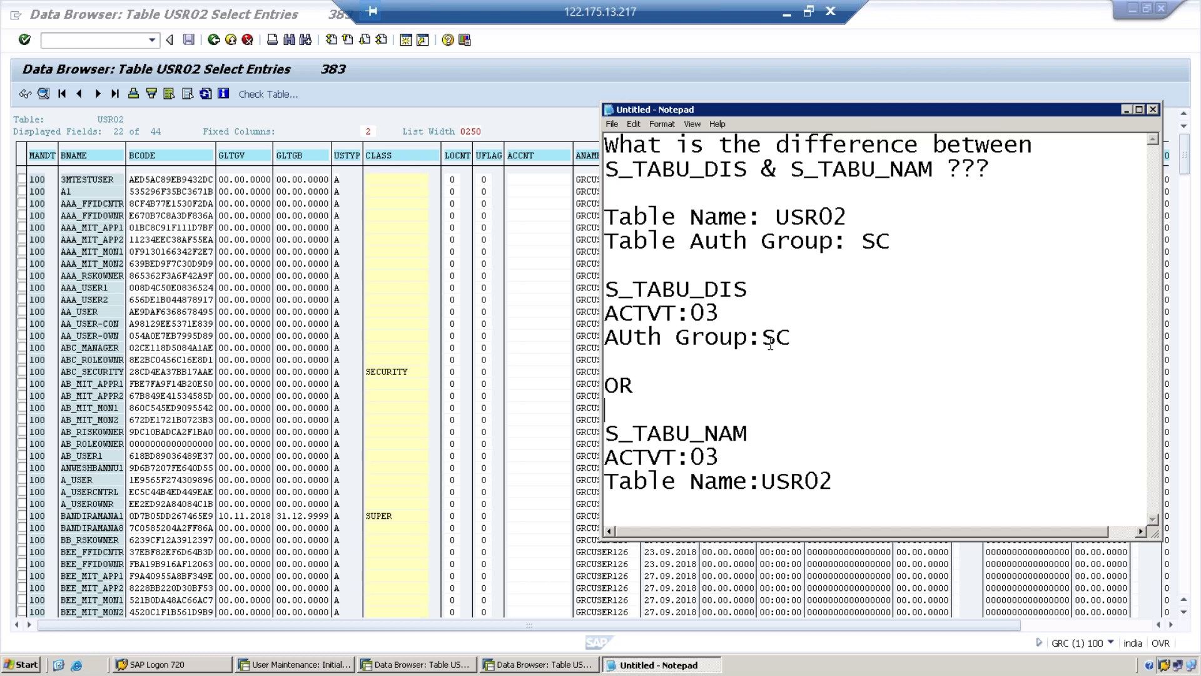
drag(748, 289, 597, 290)
drag(761, 338, 797, 337)
drag(839, 481, 590, 435)
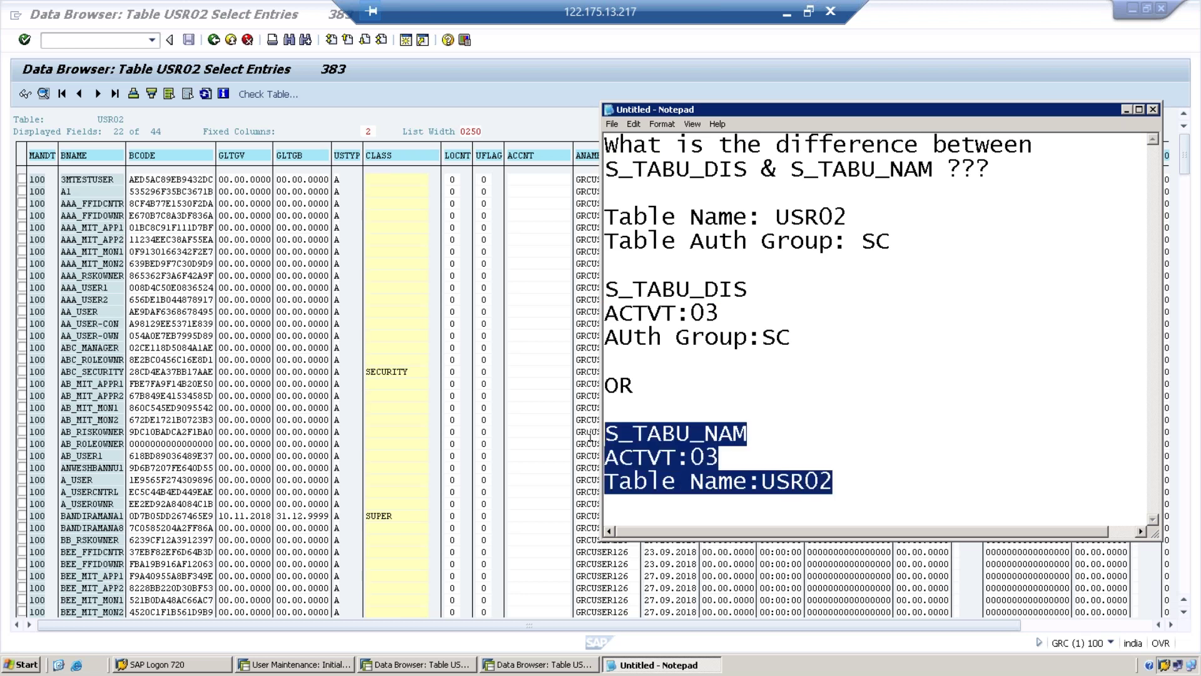
drag(813, 338, 597, 289)
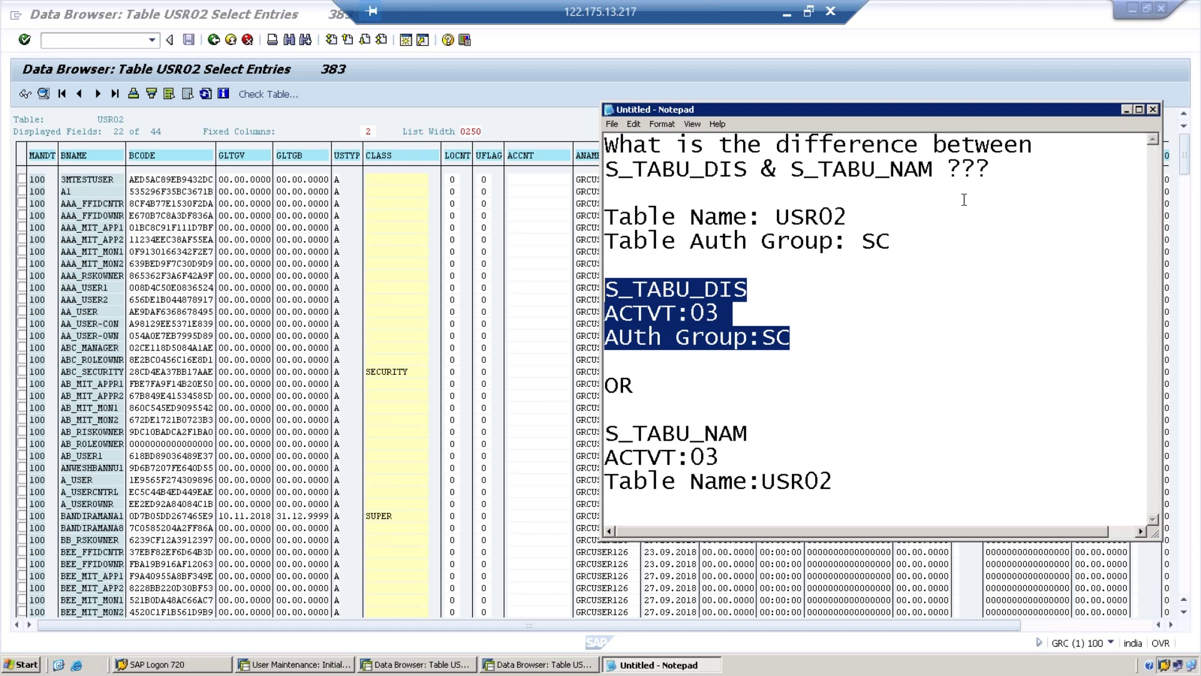
click(927, 319)
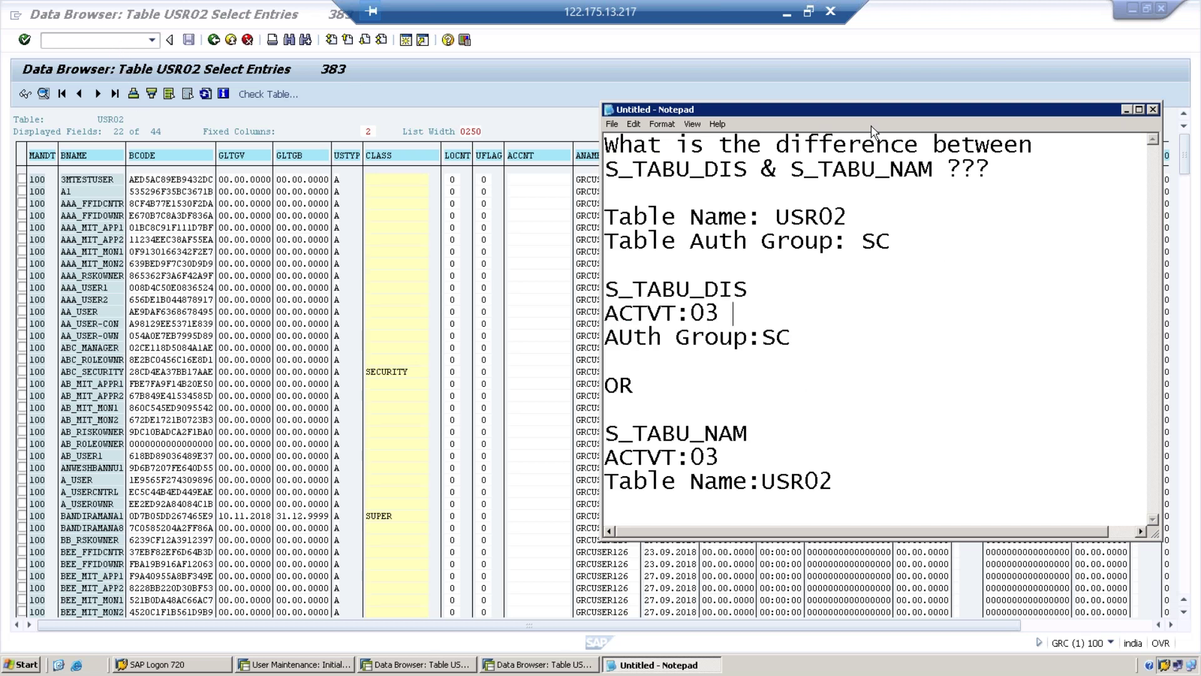